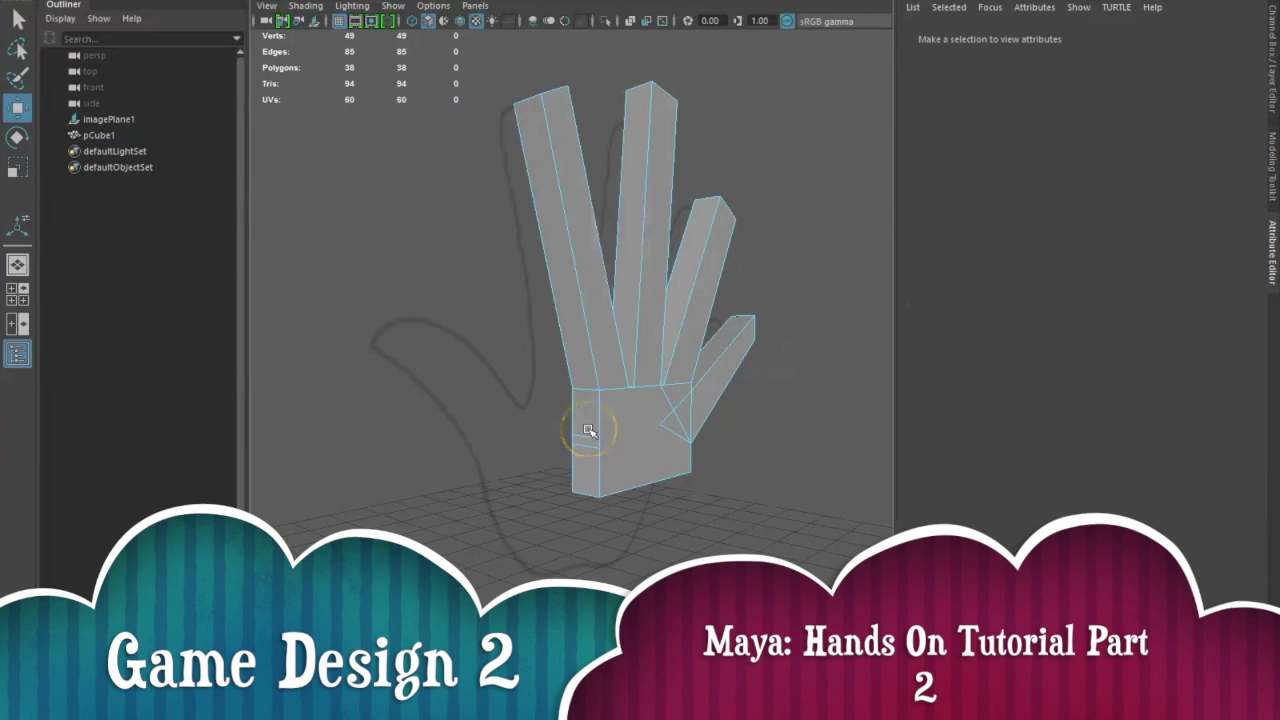
Step: Extrude the three faces on the palm's thumb side outward together, with a Local Translate Z of about 0.454
click(586, 476)
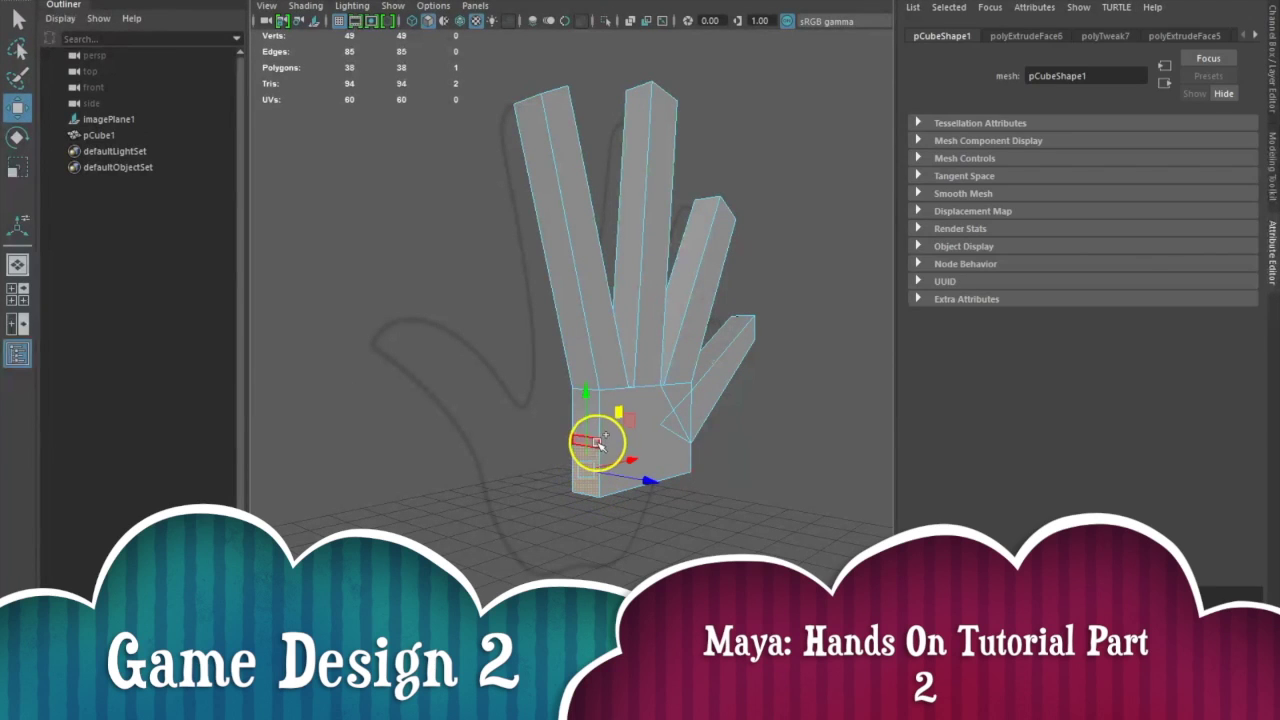
shift+click(592, 414)
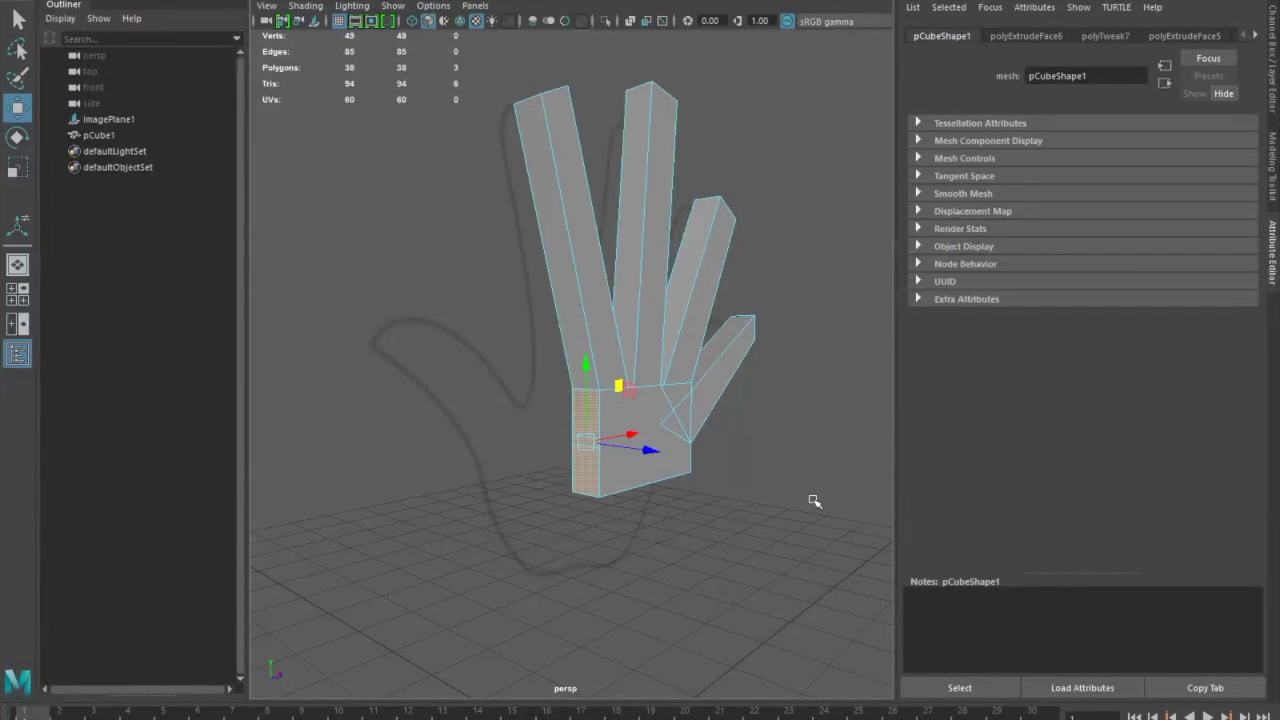
alt+drag(778, 468, 688, 464)
drag(592, 448, 515, 436)
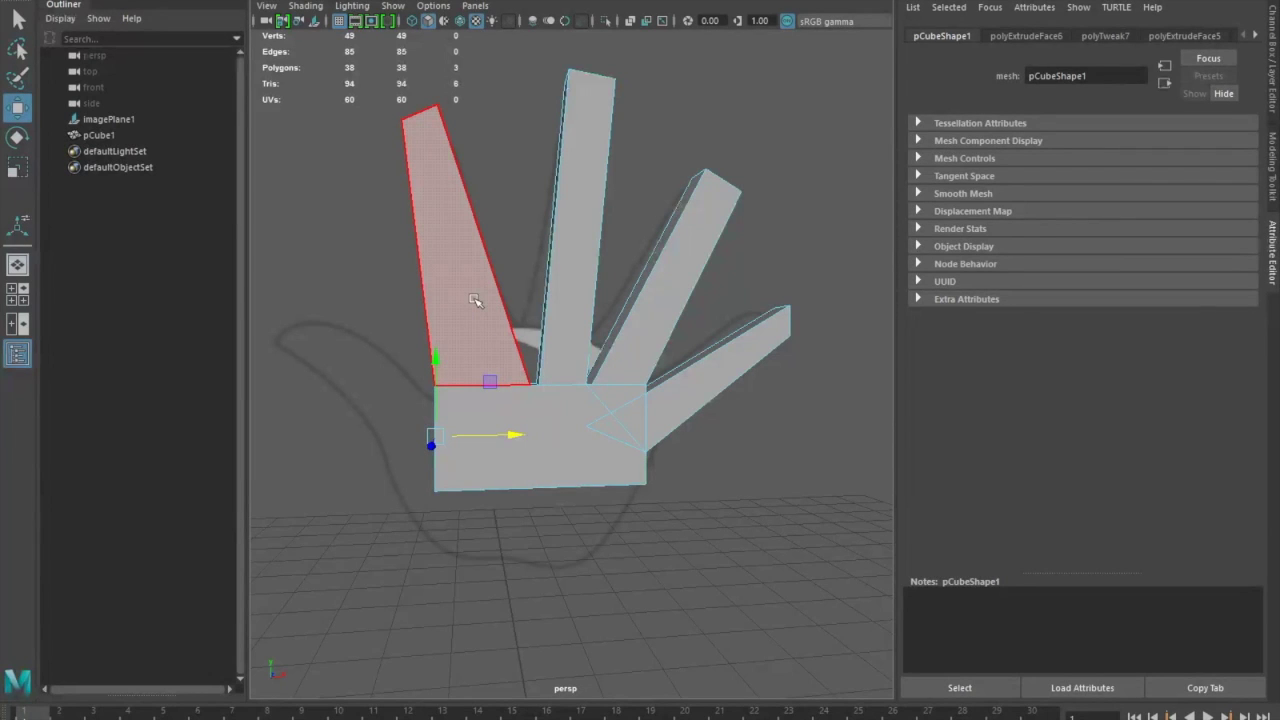
alt+drag(506, 529, 587, 523)
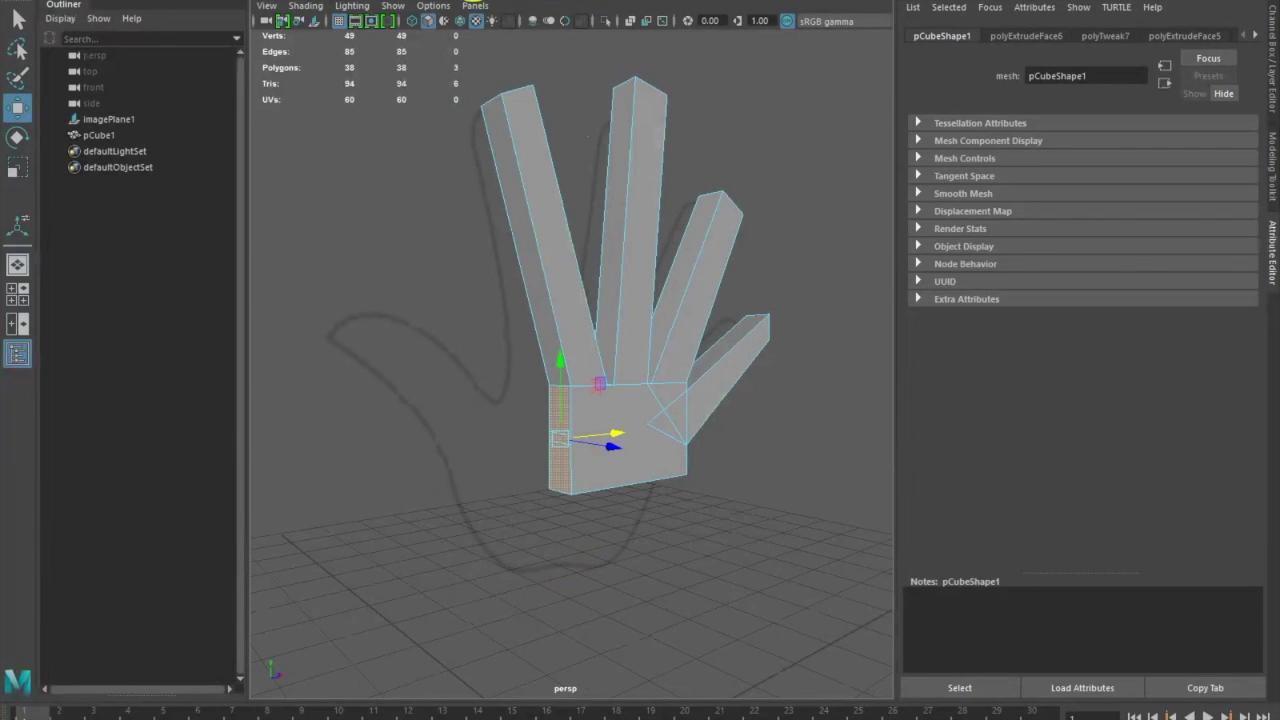
click(474, 0)
drag(507, 412, 651, 497)
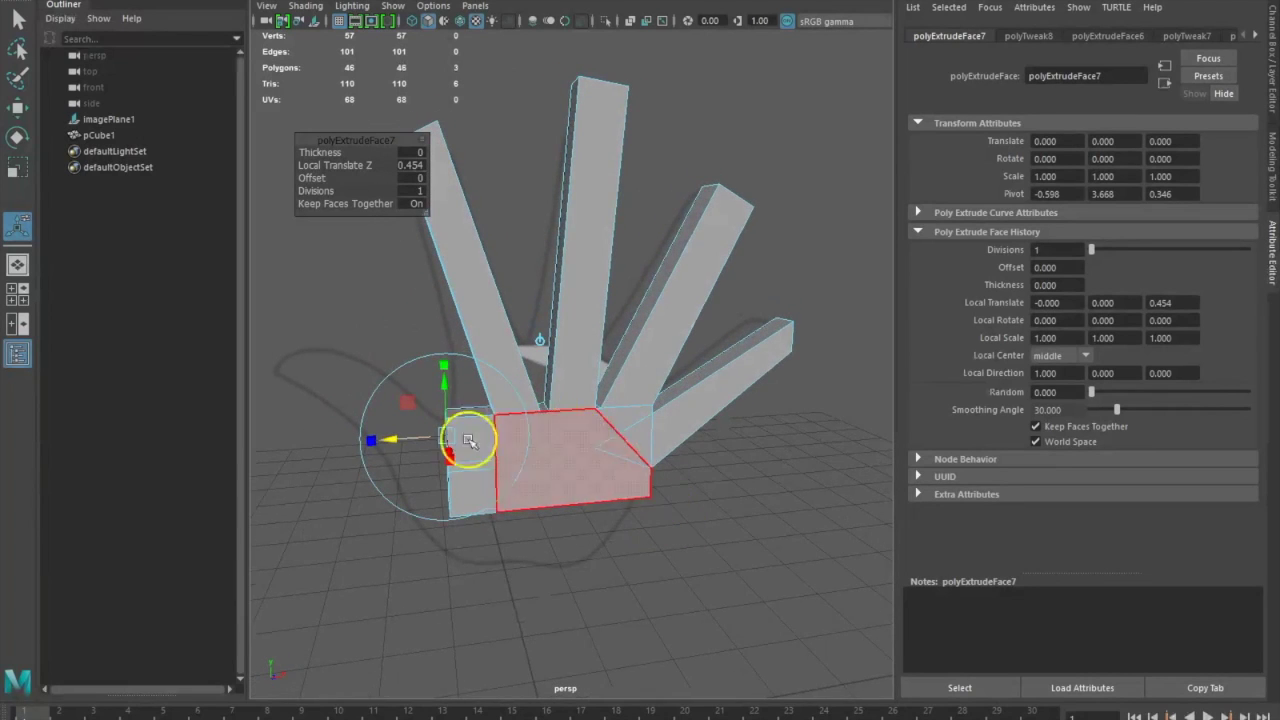
alt+drag(506, 586, 594, 551)
click(594, 551)
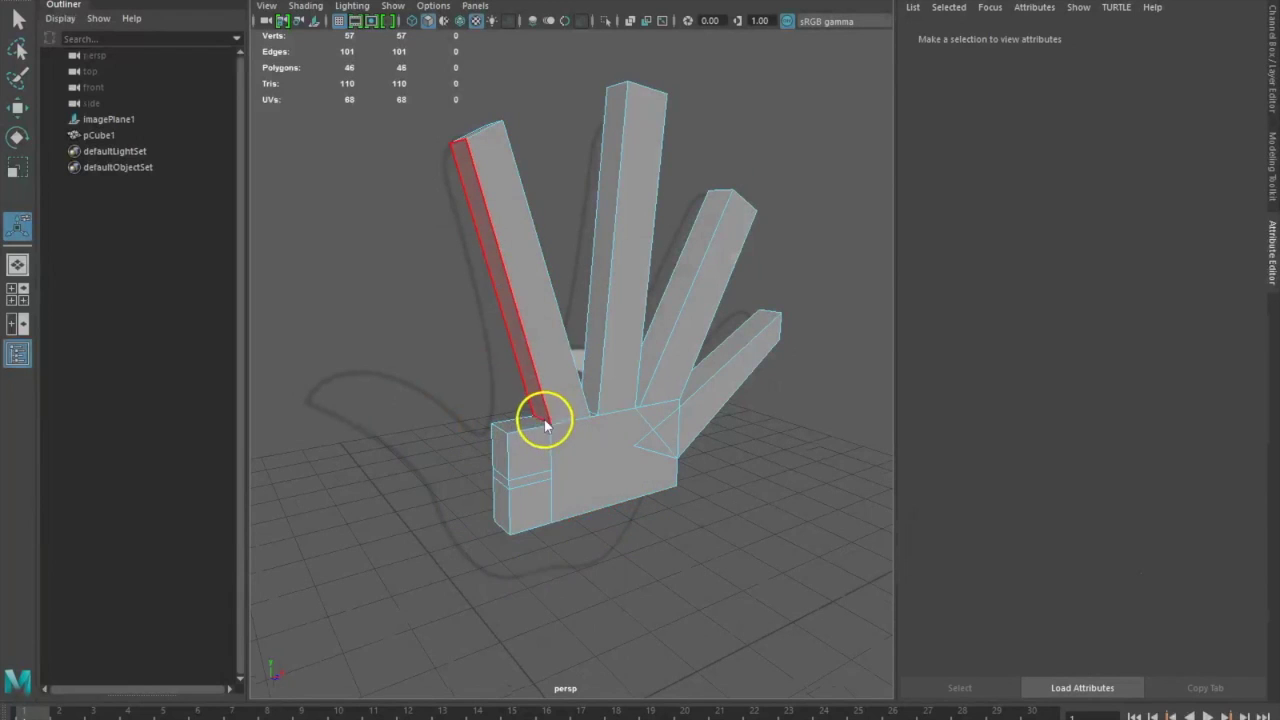
Step: Move the upper edge between the palm and its thumb-side extrusion sideways to the outer base of the index finger
right_drag(543, 360, 543, 349)
click(550, 445)
mouse_move(590, 470)
alt+mouse_down()
mouse_move(714, 566)
mouse_move(591, 486)
alt+mouse_up()
alt+drag(503, 486, 620, 450)
click(17, 106)
drag(560, 397, 531, 398)
alt+drag(569, 540, 610, 566)
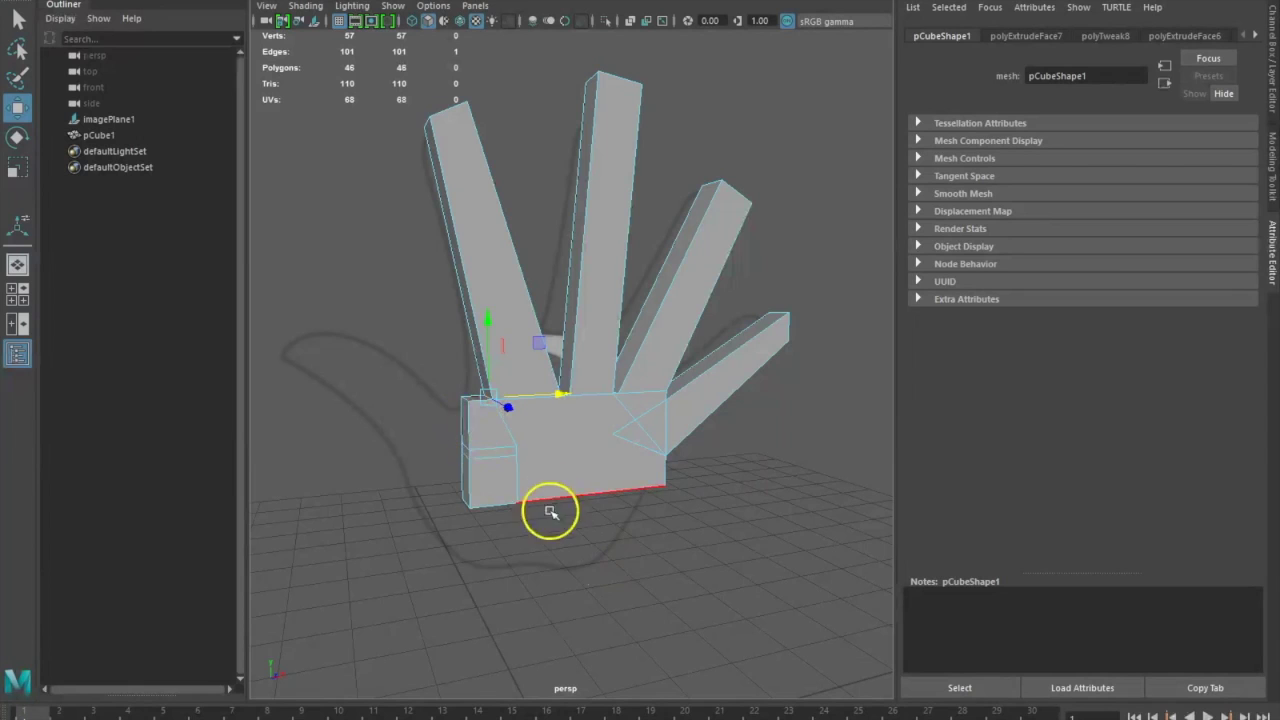
alt+drag(583, 577, 643, 574)
Step: Extrude the upper thumb-side face outward and upward into a thumb, with Local Translate Y about 0.686 and Z about 0.842
right_click(560, 421)
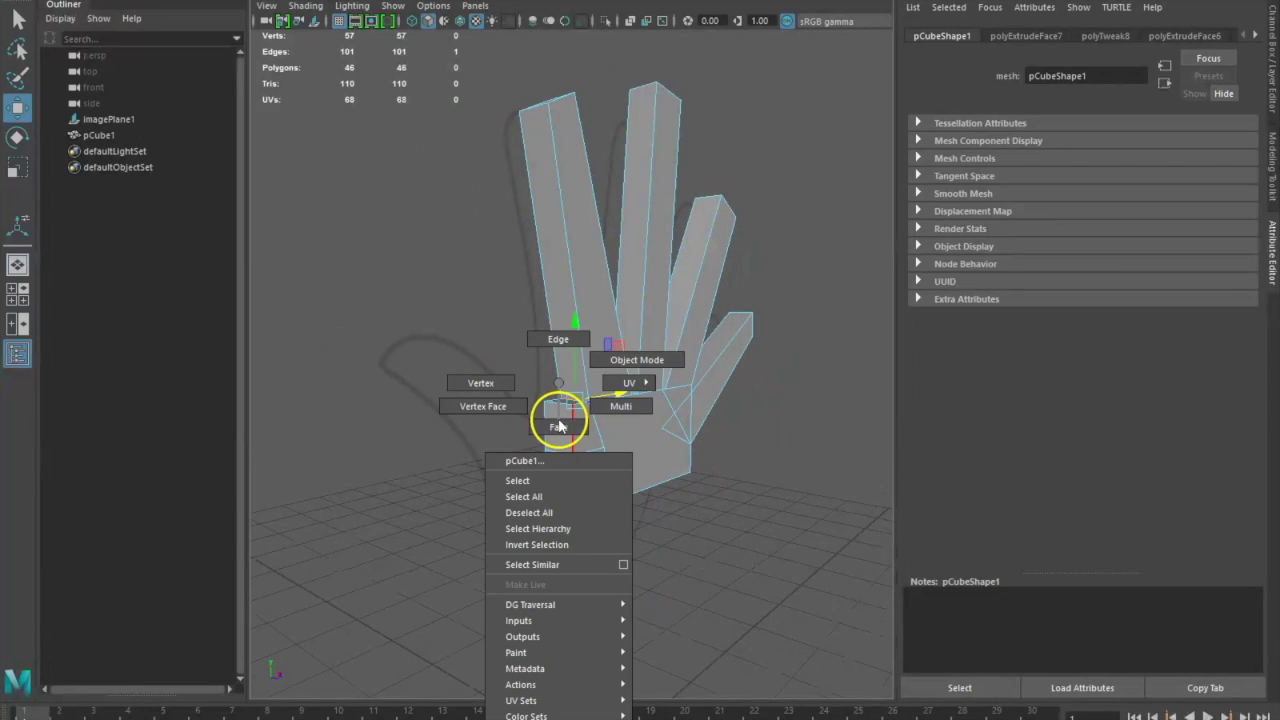
right_drag(563, 416, 563, 425)
click(564, 429)
alt+drag(728, 547, 665, 537)
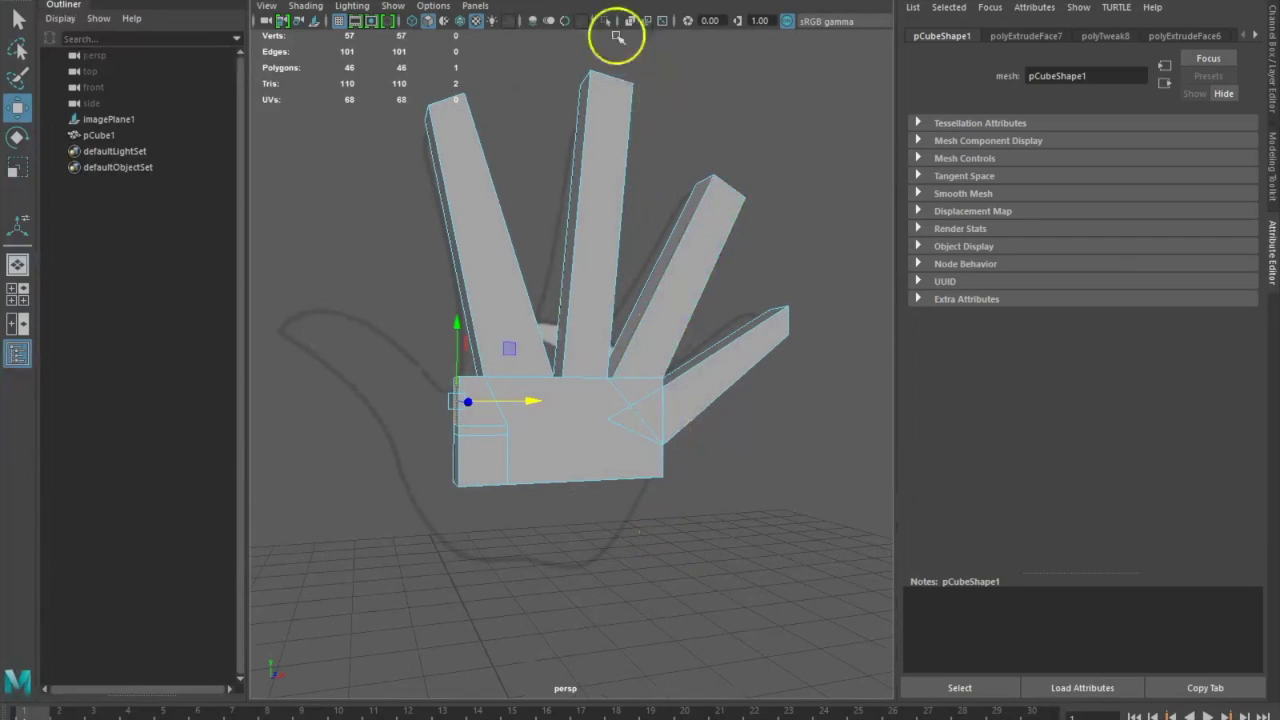
key(ctrl+e)
drag(400, 394, 210, 380)
mouse_move(274, 342)
mouse_down()
mouse_move(317, 280)
mouse_move(277, 330)
mouse_up()
scroll(329, 491, down, 5)
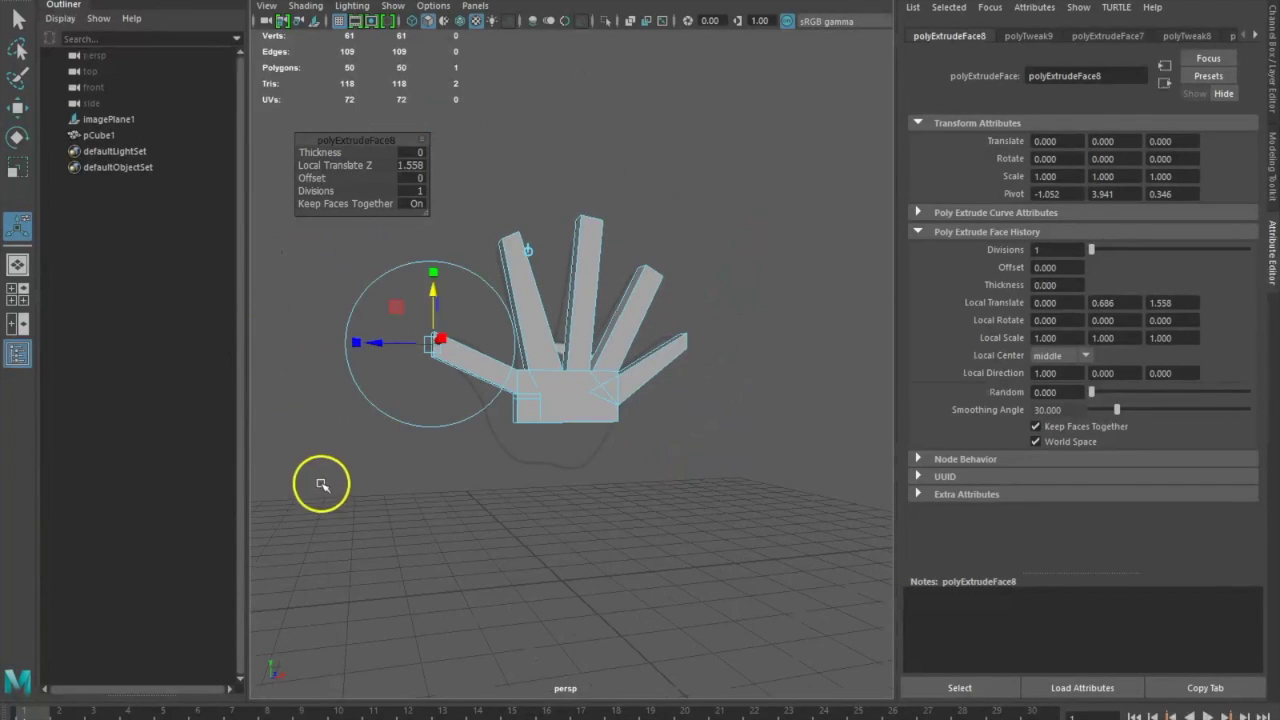
drag(371, 349, 425, 368)
Step: Move the two lower vertices of the thumb tip outward and slightly up to angle the tip
alt+drag(809, 563, 768, 568)
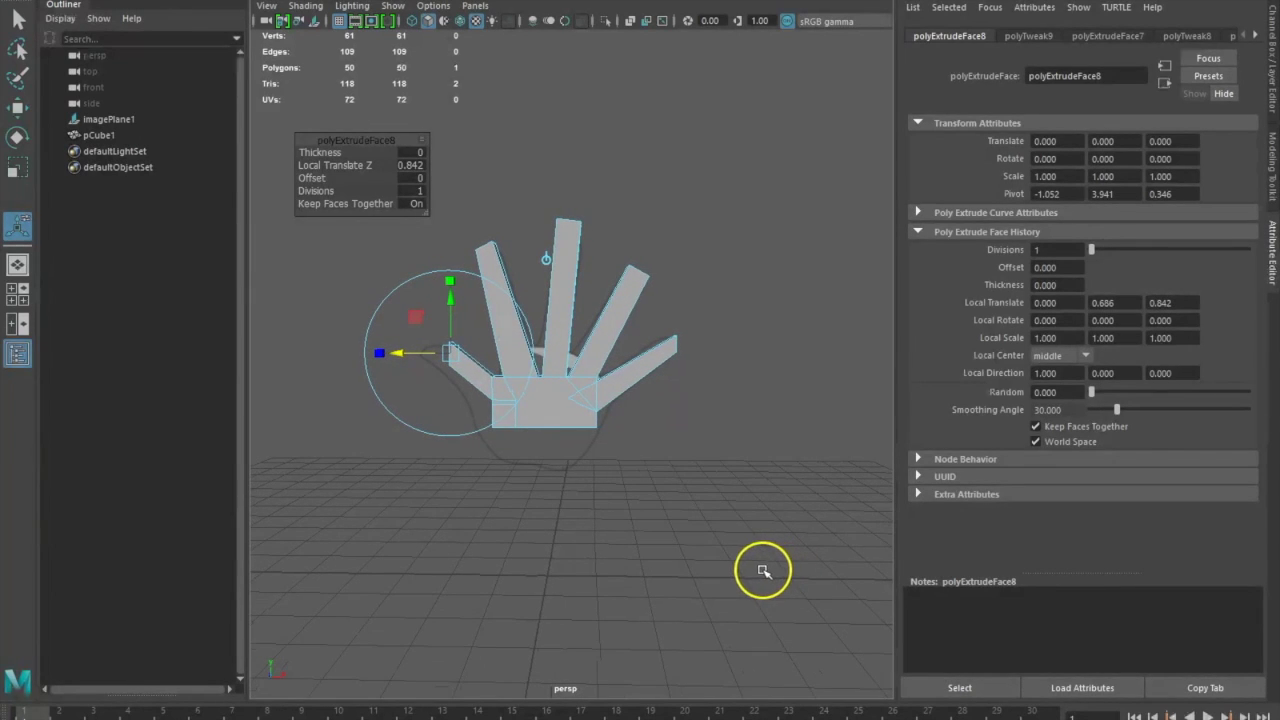
scroll(537, 577, up, 5)
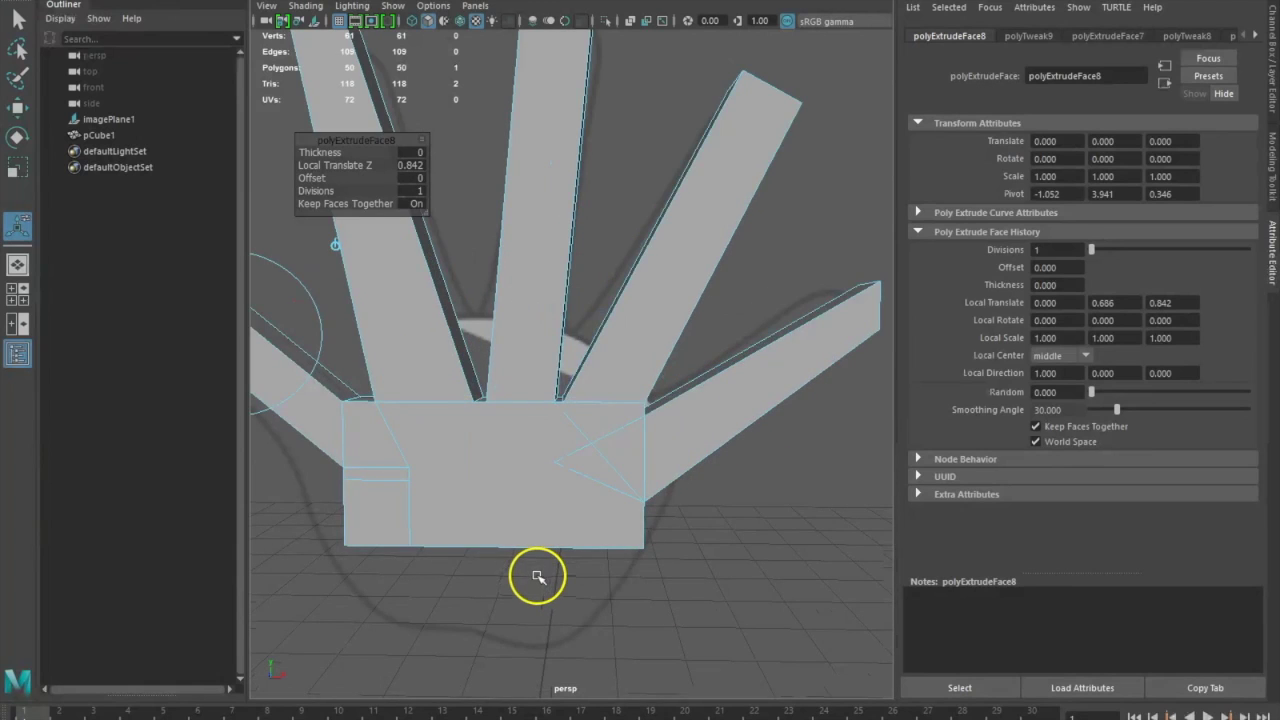
scroll(469, 571, down, 5)
alt+middle_drag(469, 571, 595, 582)
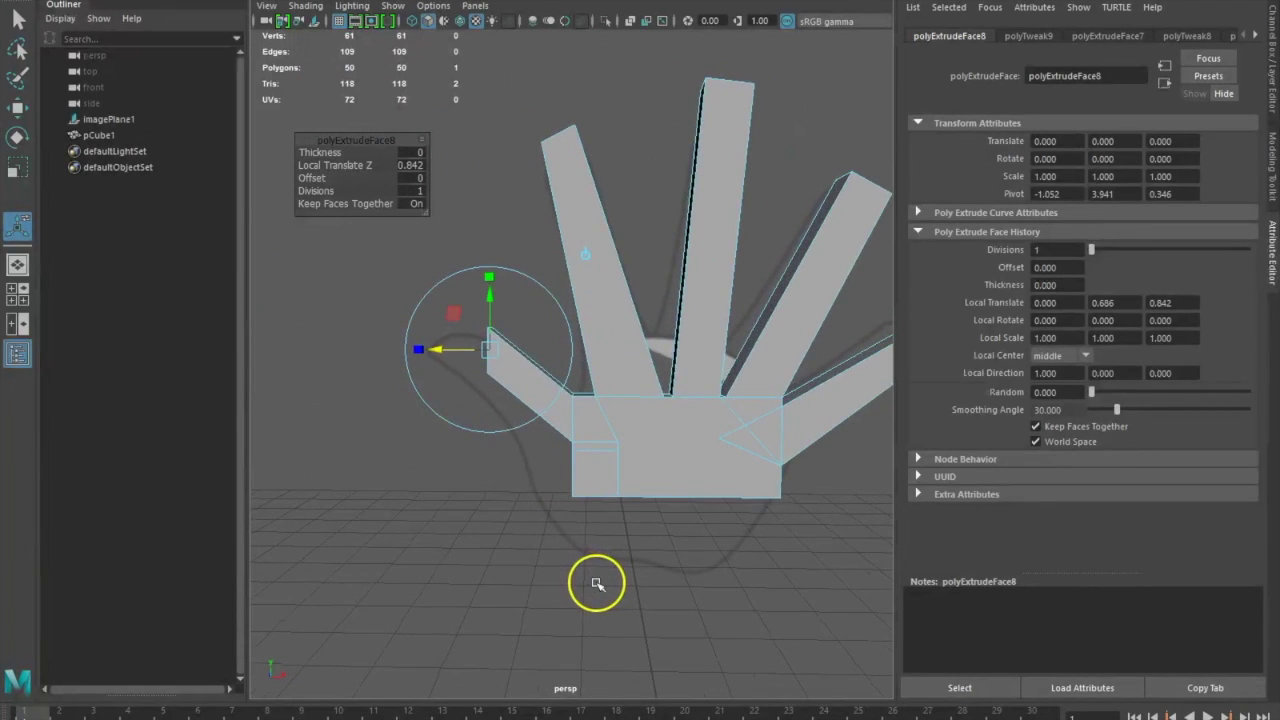
right_drag(512, 370, 455, 385)
drag(523, 375, 500, 407)
click(17, 108)
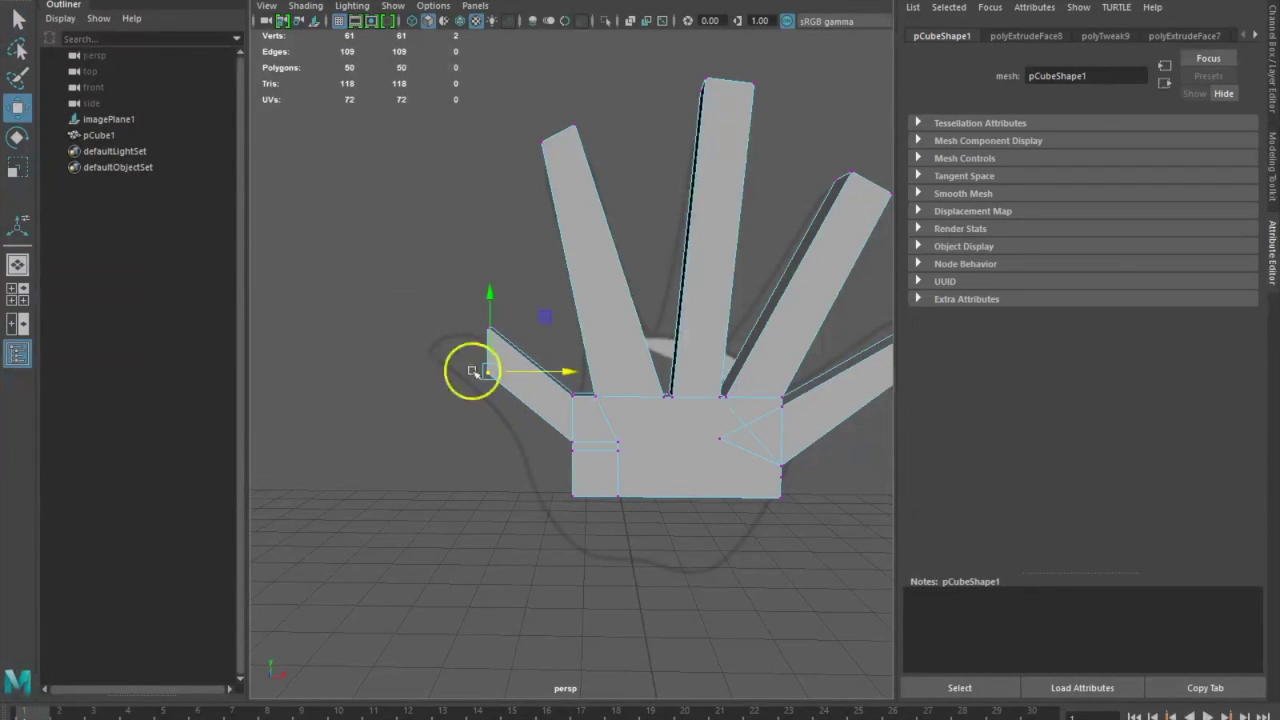
drag(577, 373, 548, 372)
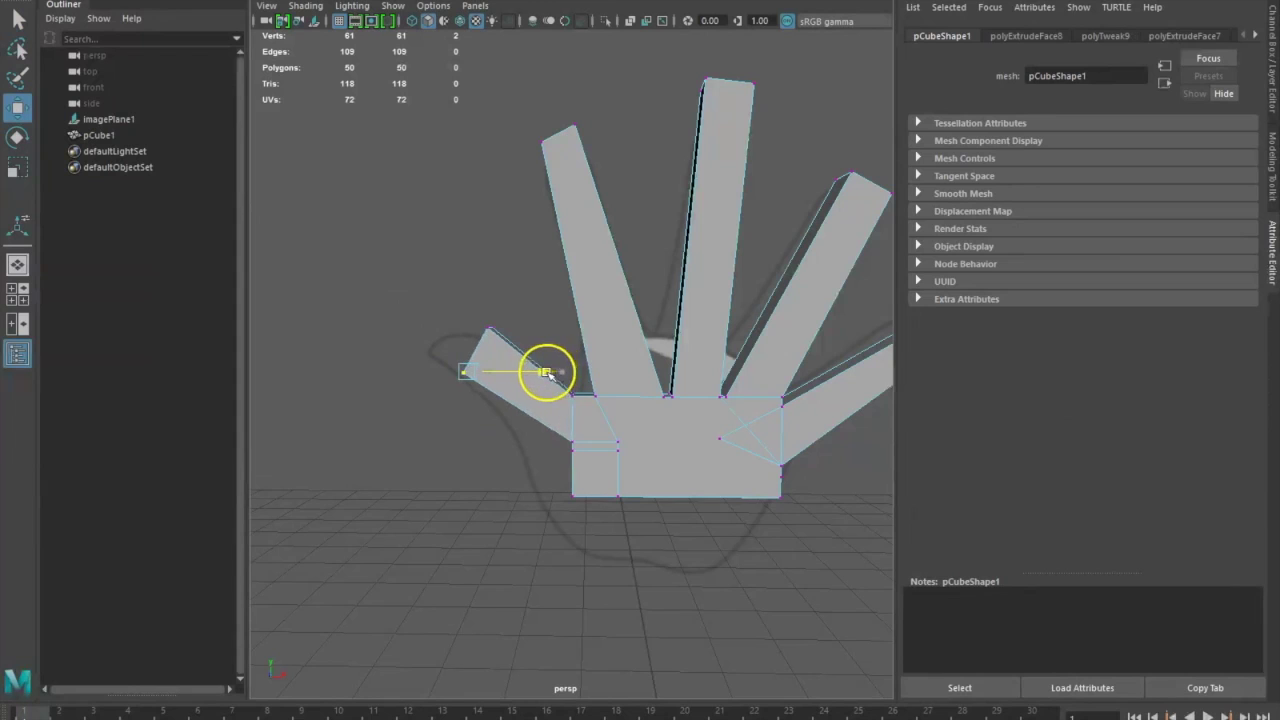
drag(468, 295, 487, 289)
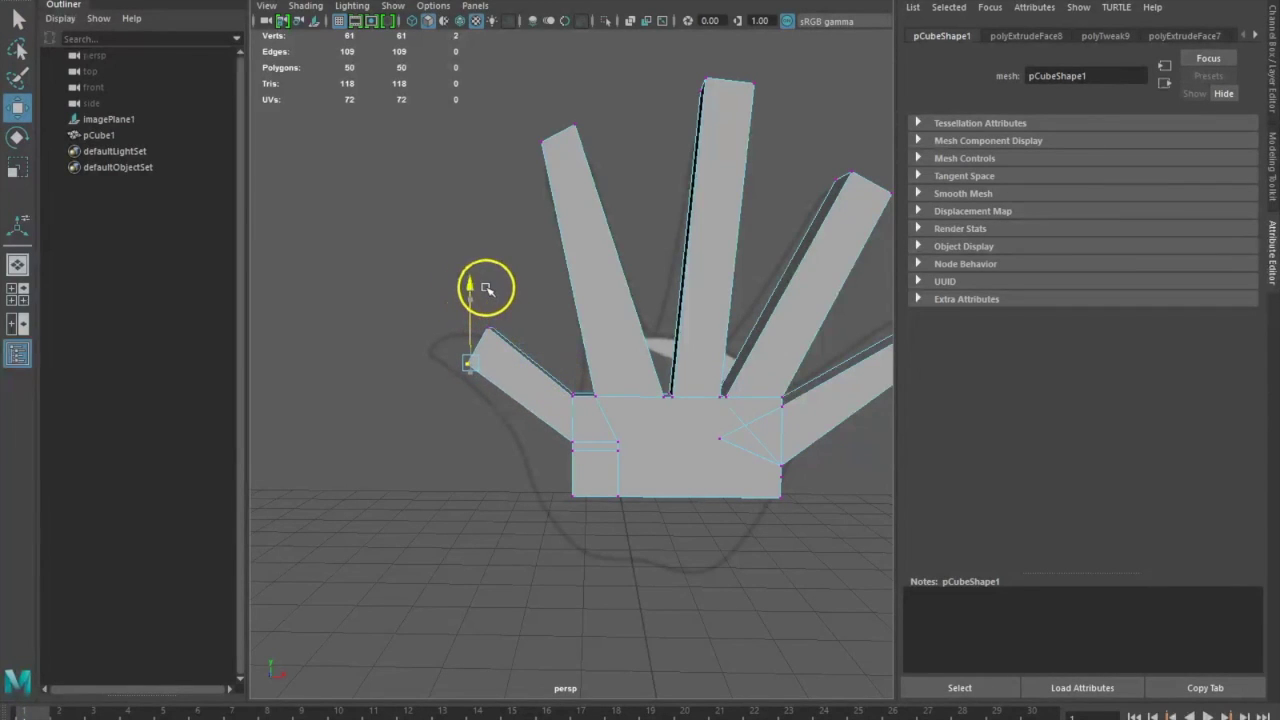
click(610, 632)
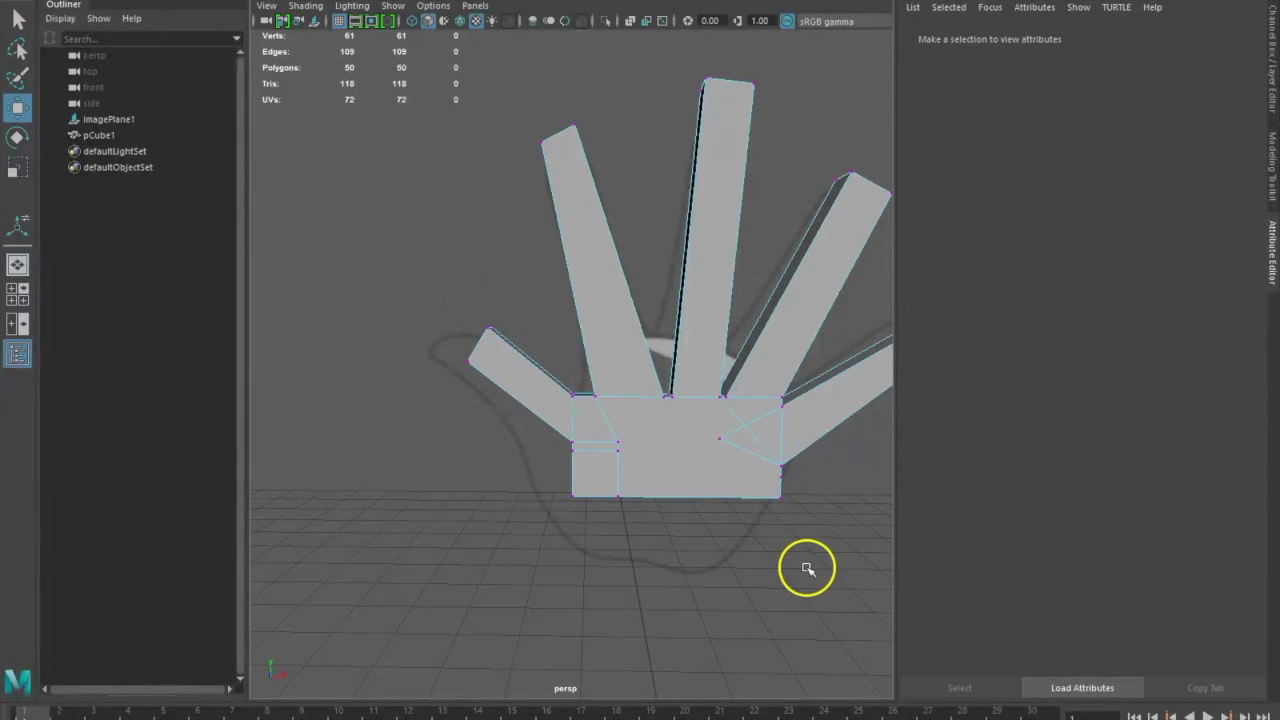
Step: Move all four thumb tip vertices outward to lengthen the thumb towards the tip of the reference outline
mouse_move(817, 569)
alt+mouse_down()
mouse_move(783, 560)
mouse_move(801, 562)
alt+mouse_up()
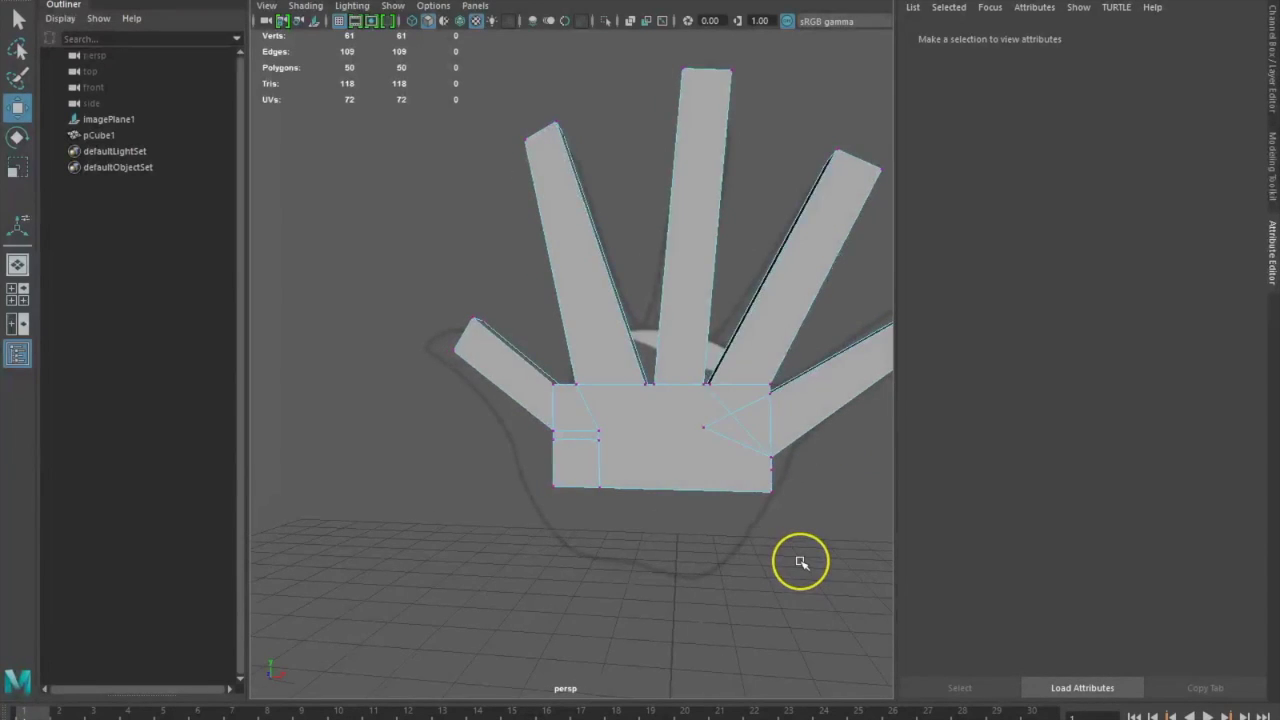
scroll(800, 562, down, 3)
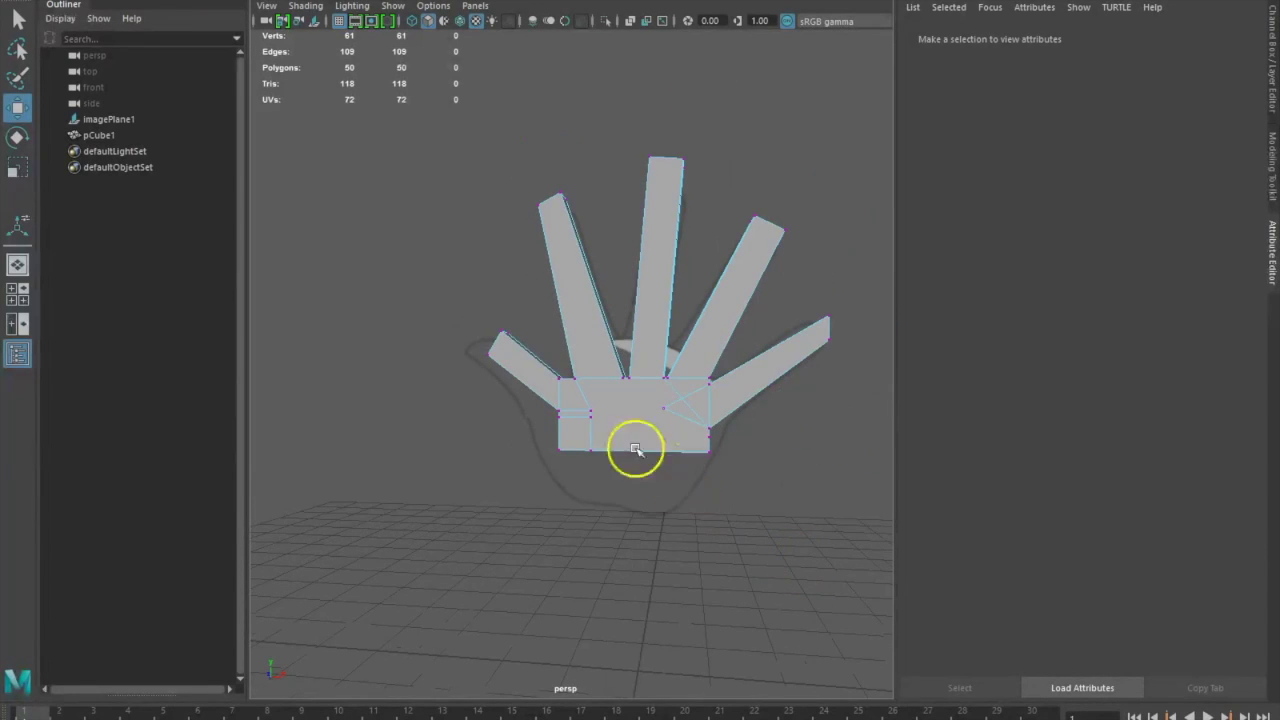
drag(451, 298, 516, 368)
drag(580, 344, 560, 343)
mouse_move(600, 477)
alt+mouse_down()
mouse_move(745, 497)
mouse_move(797, 489)
mouse_move(668, 482)
mouse_move(794, 503)
mouse_move(766, 503)
mouse_move(588, 463)
alt+mouse_up()
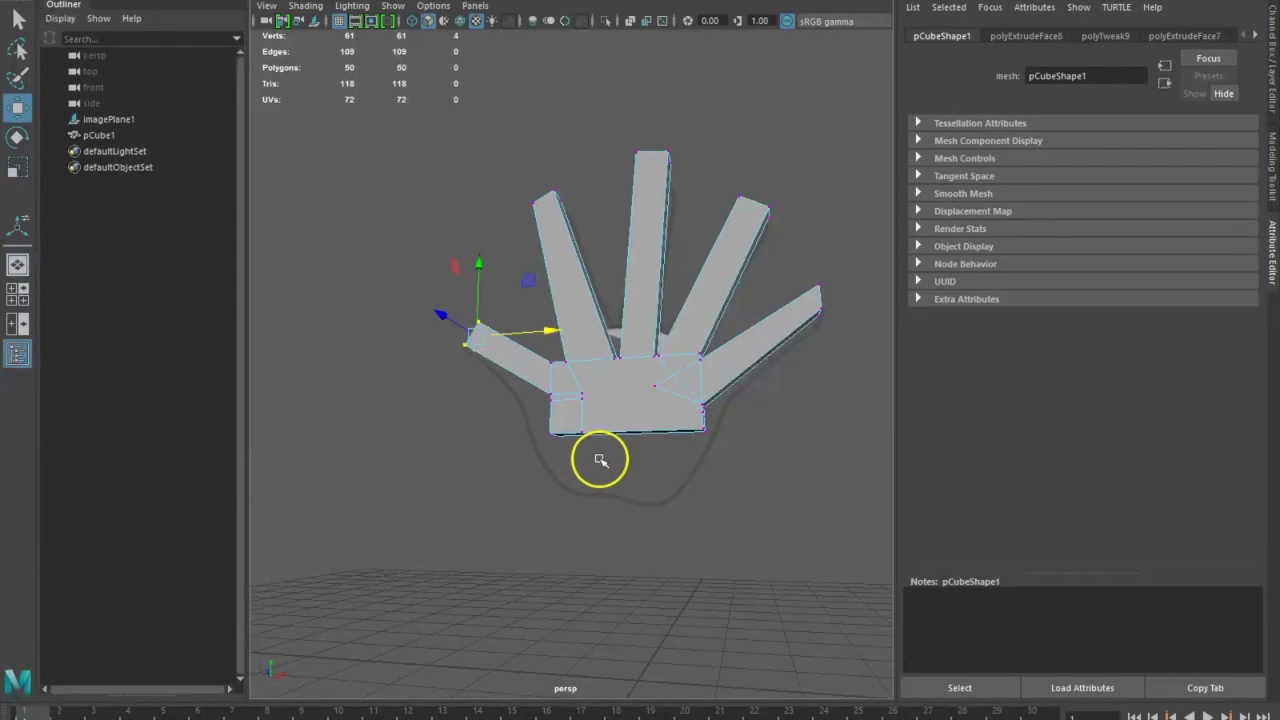
scroll(600, 459, down, 2)
scroll(602, 459, up, 4)
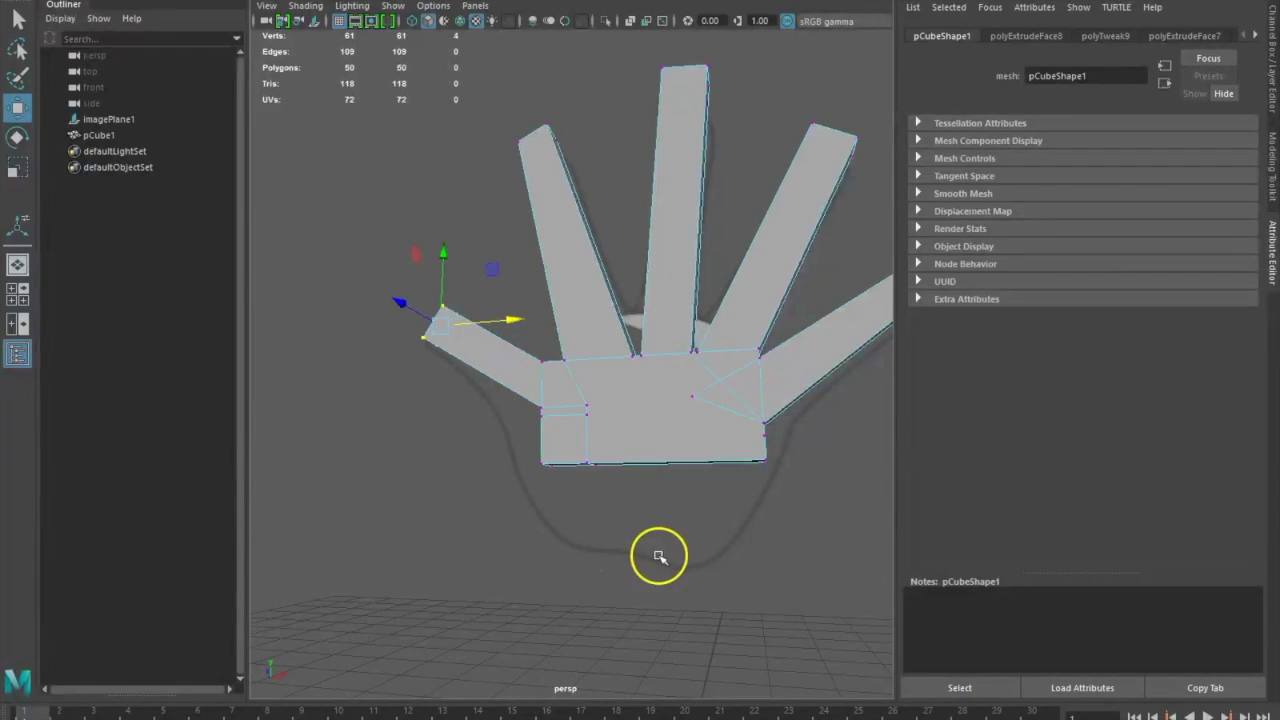
alt+drag(680, 586, 690, 533)
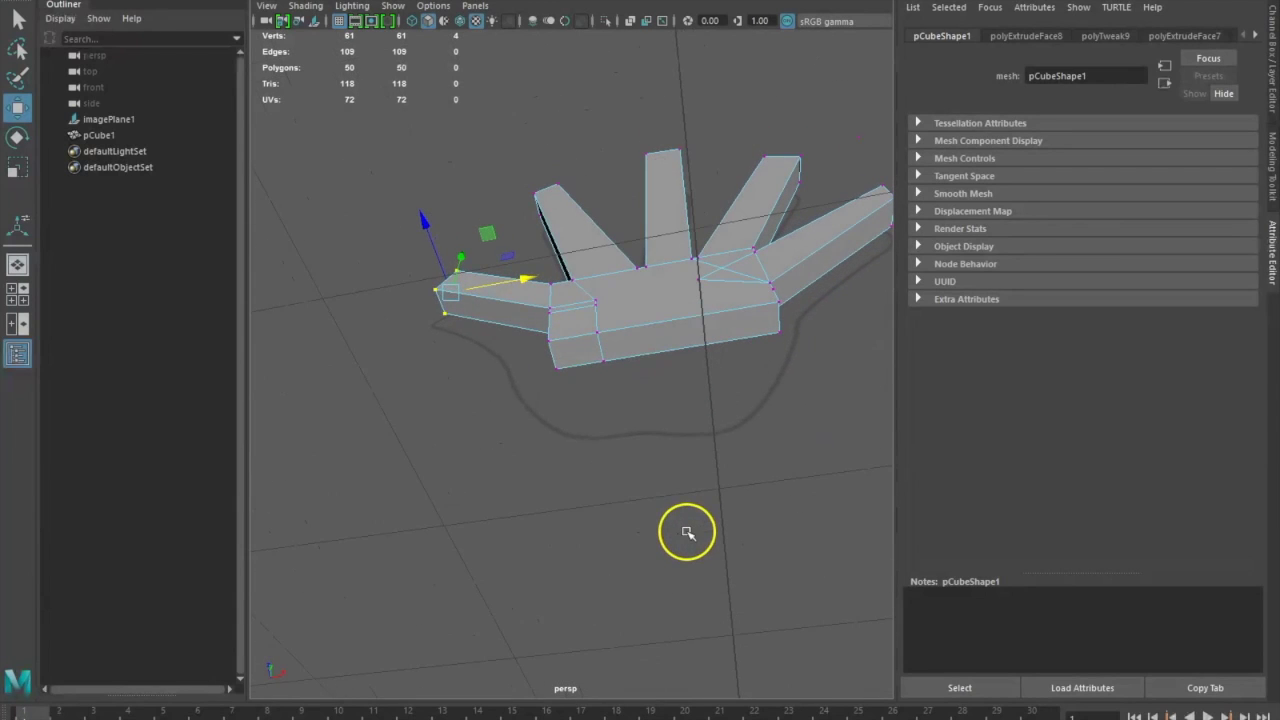
click(452, 2)
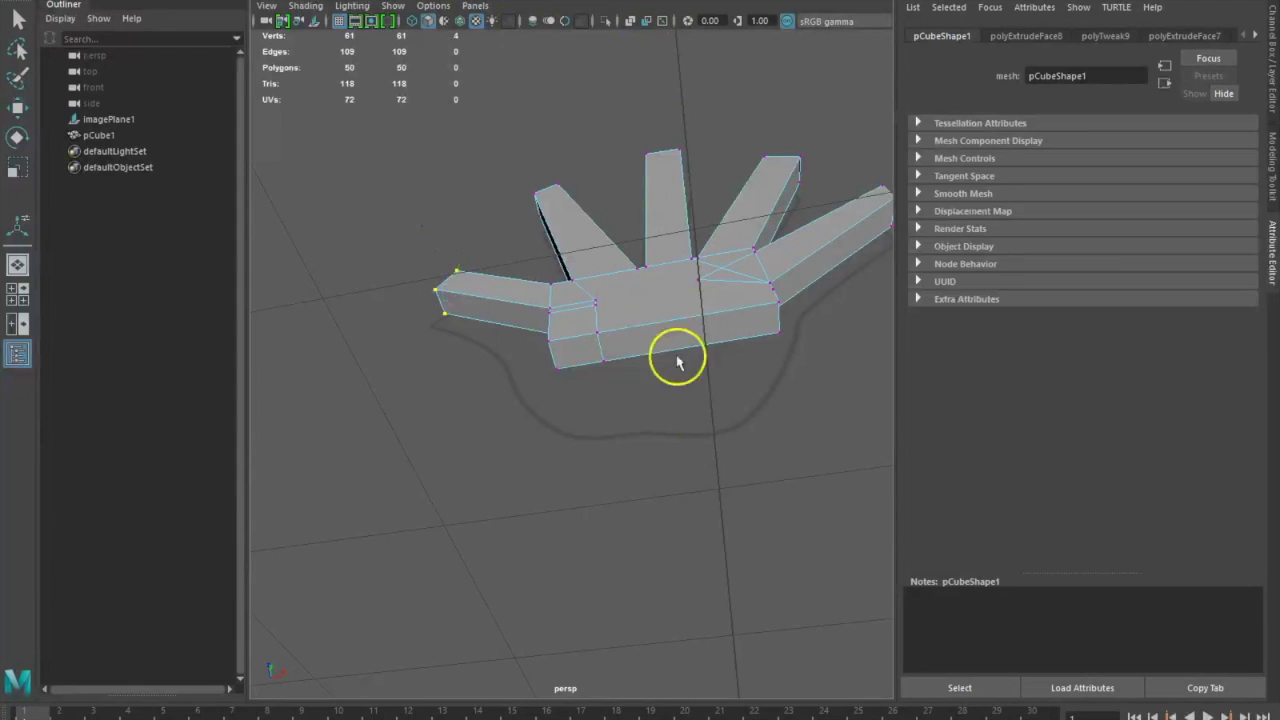
click(596, 332)
key(ctrl+z)
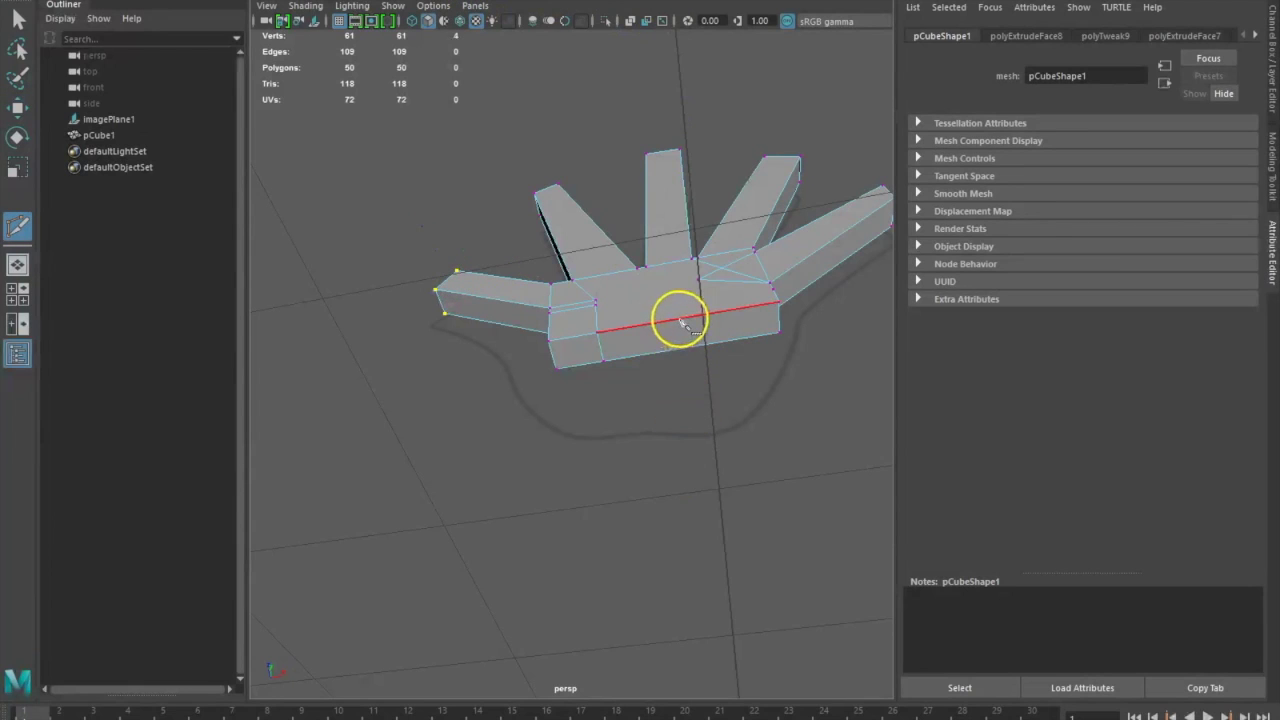
click(677, 321)
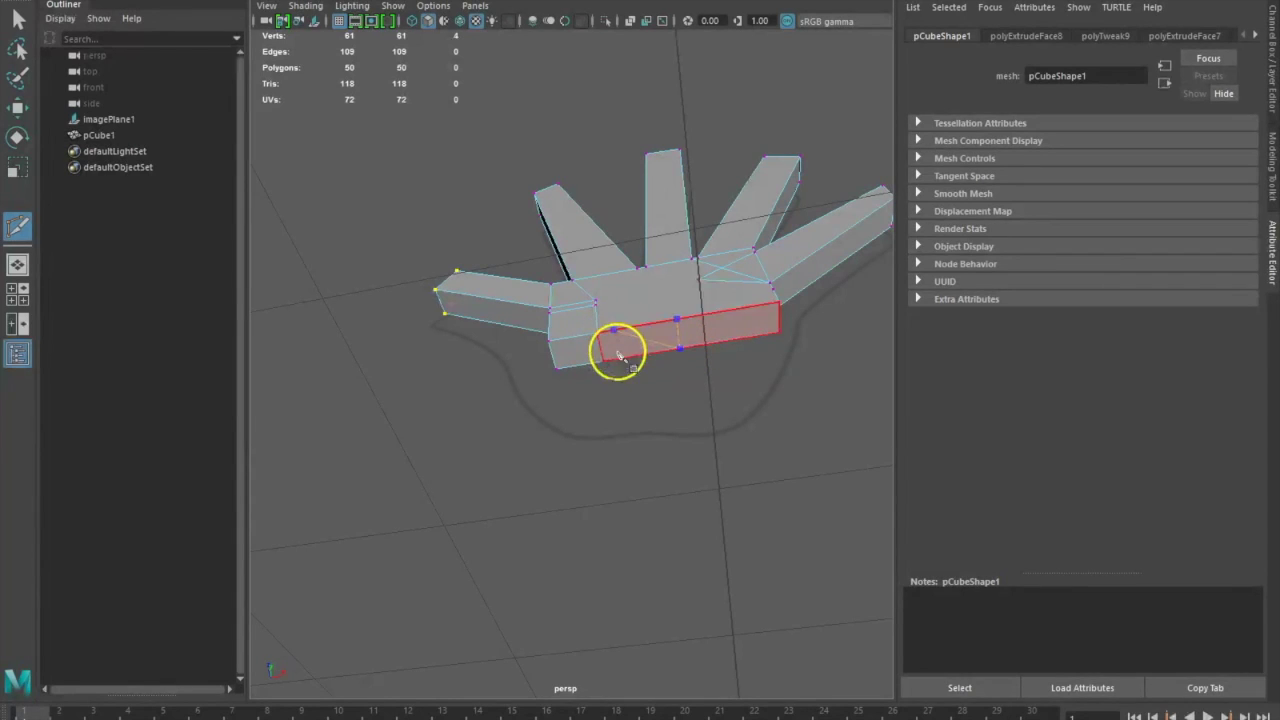
click(619, 360)
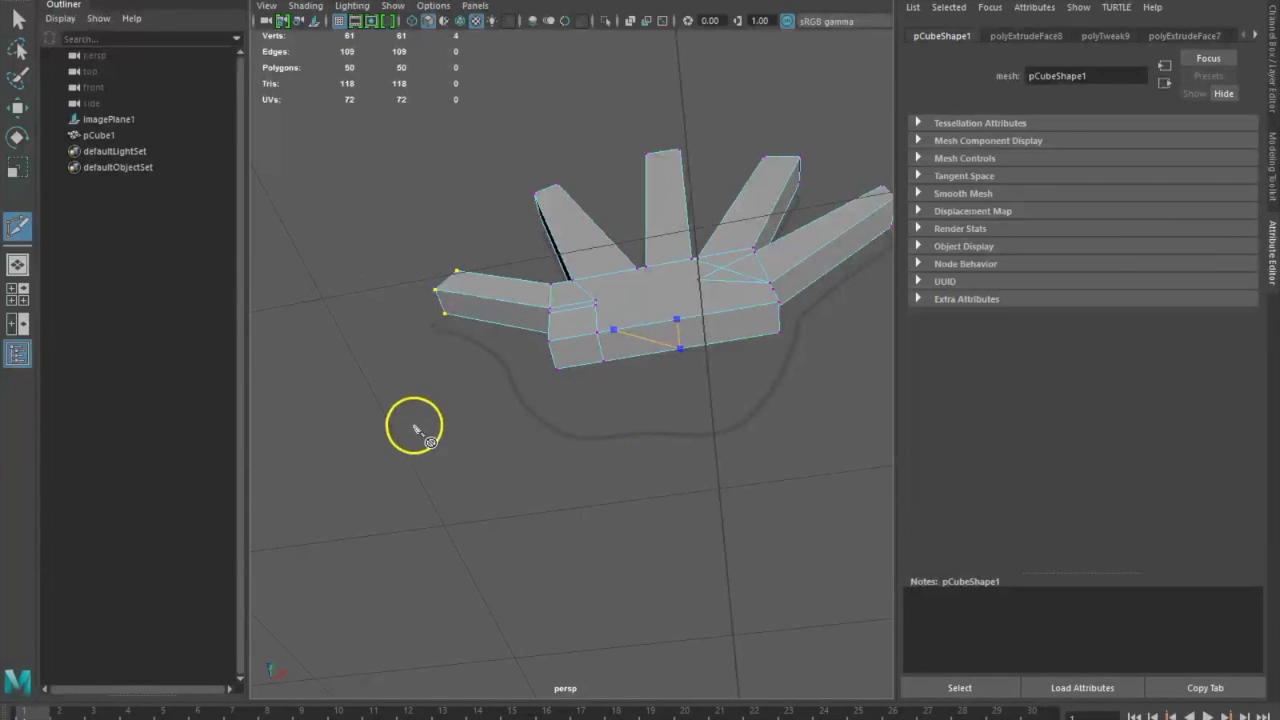
click(18, 20)
key(ctrl+z)
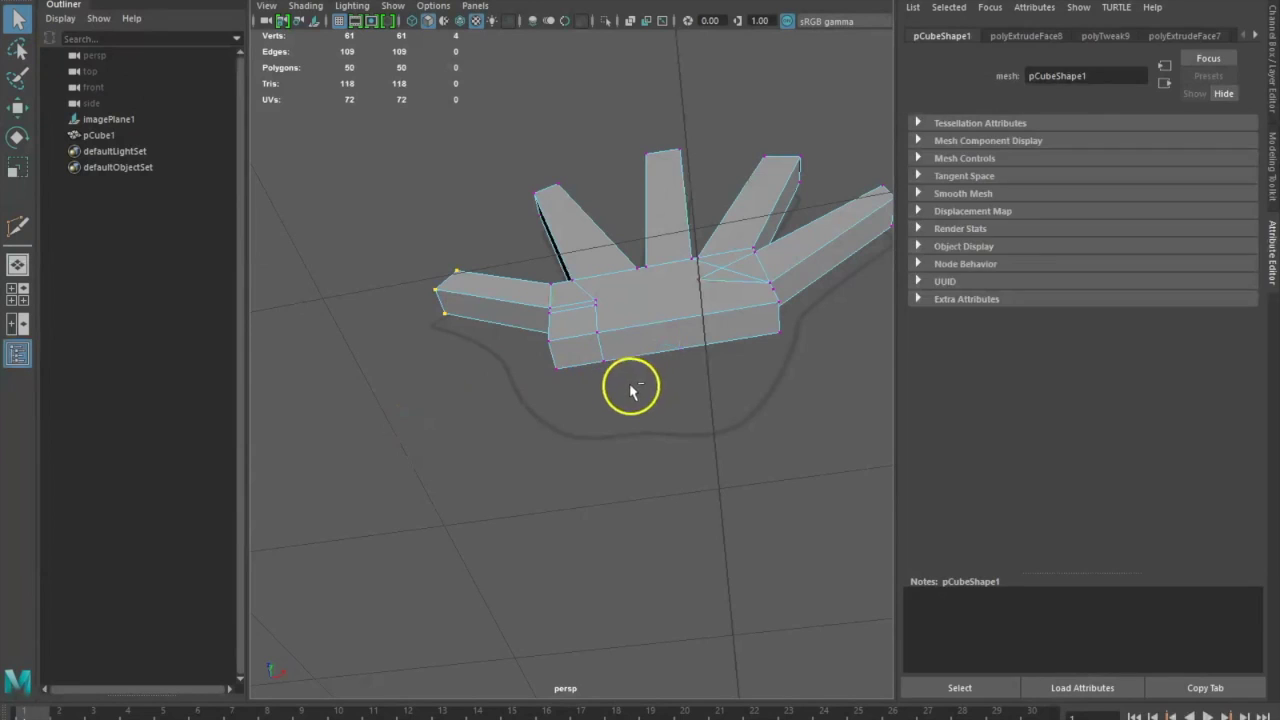
click(421, 334)
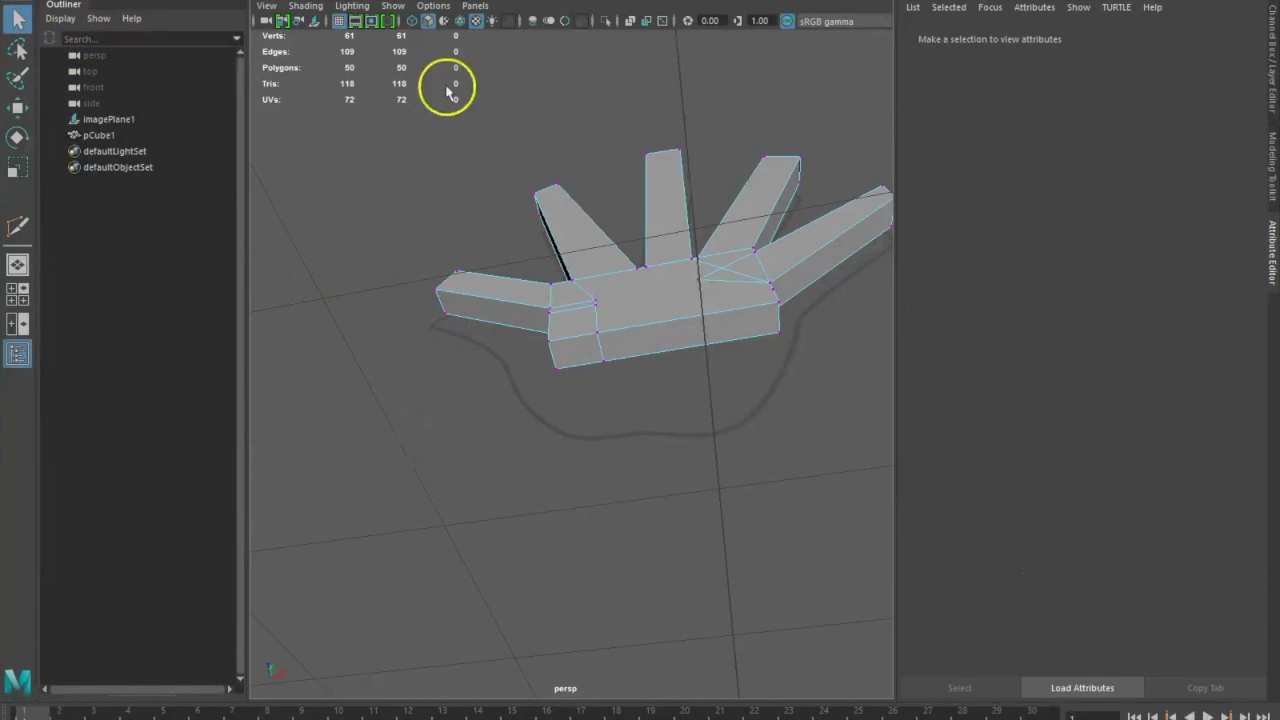
Step: Cut three edges across the palm's wide underside face with the Multi-Cut tool, one near its middle and two nearer the thumb
key(y)
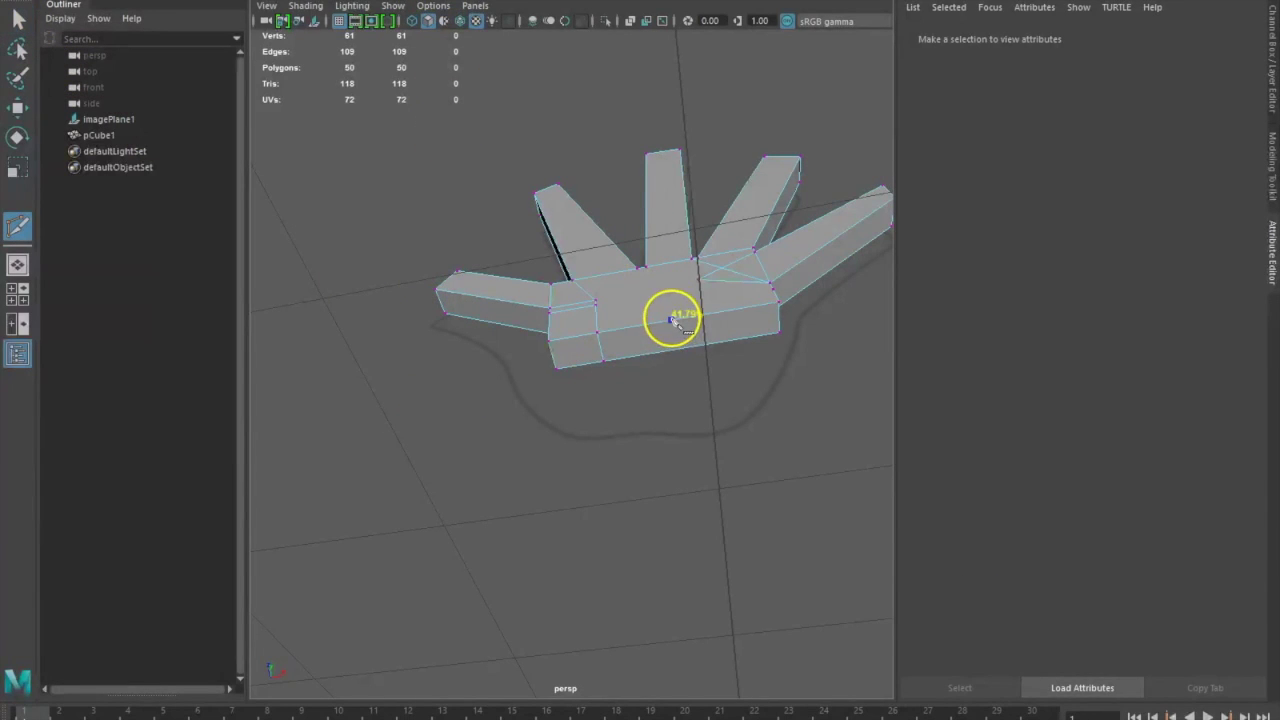
click(671, 319)
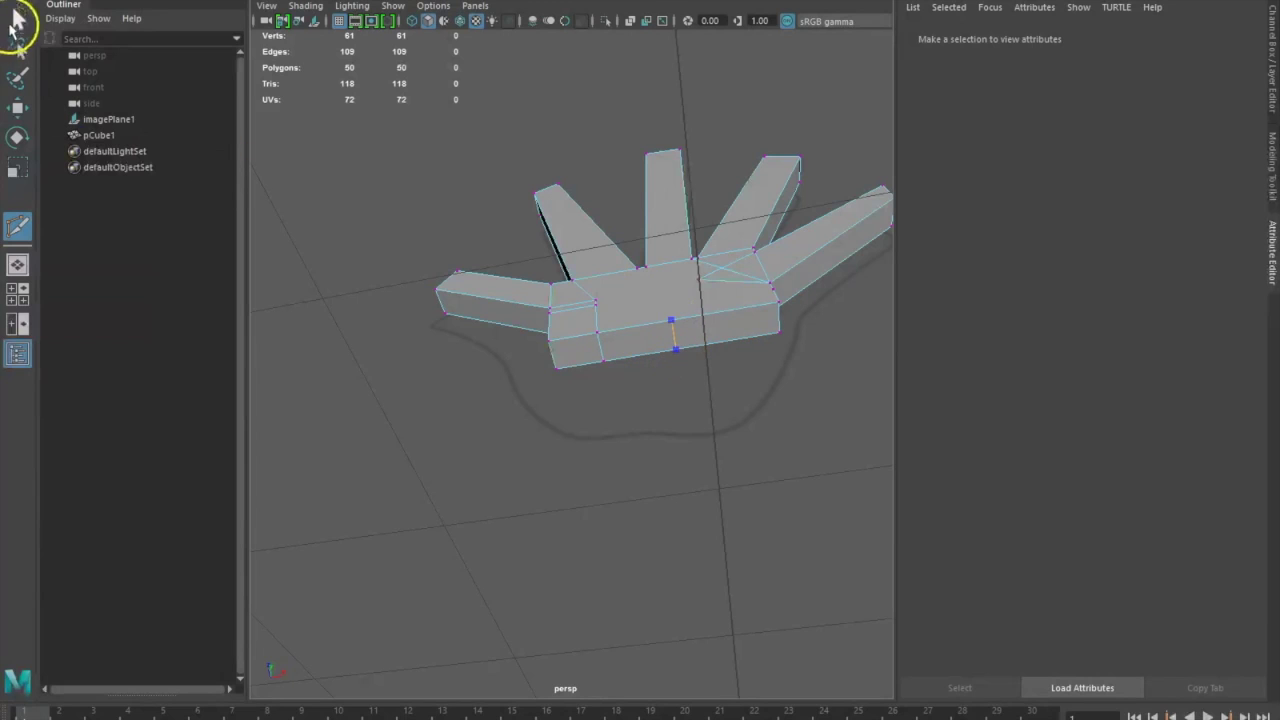
click(14, 28)
key(y)
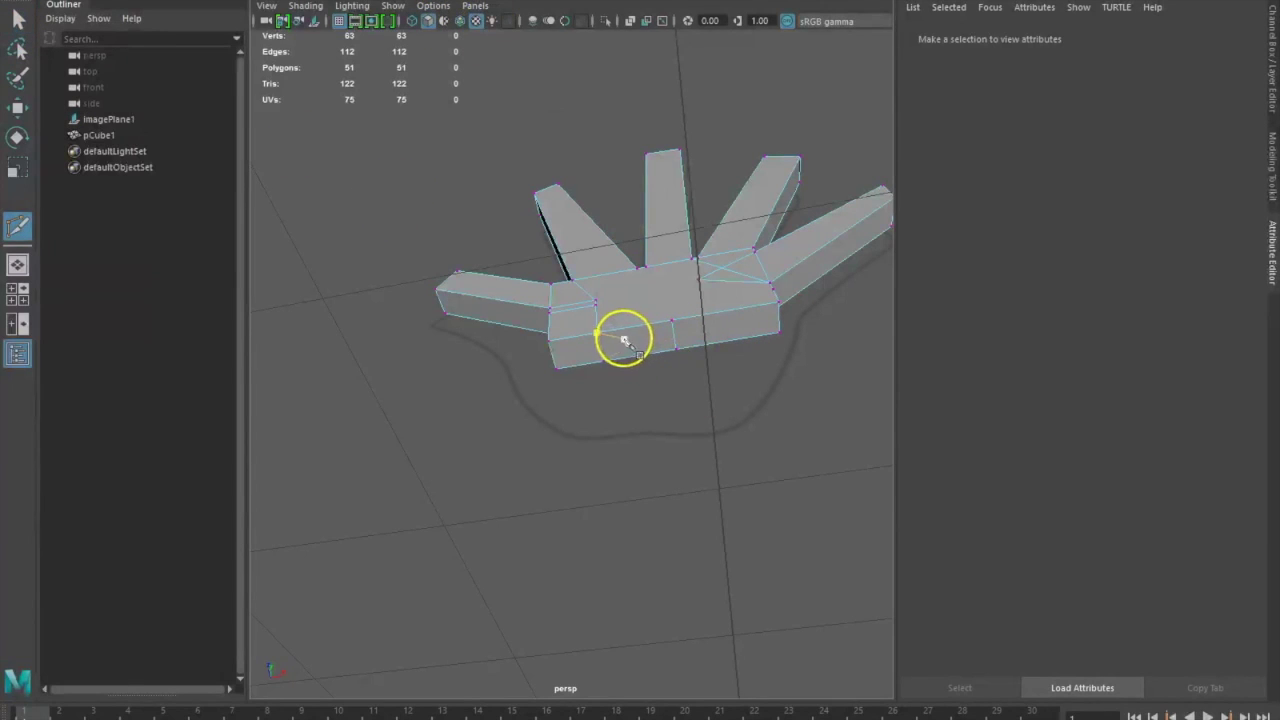
click(616, 359)
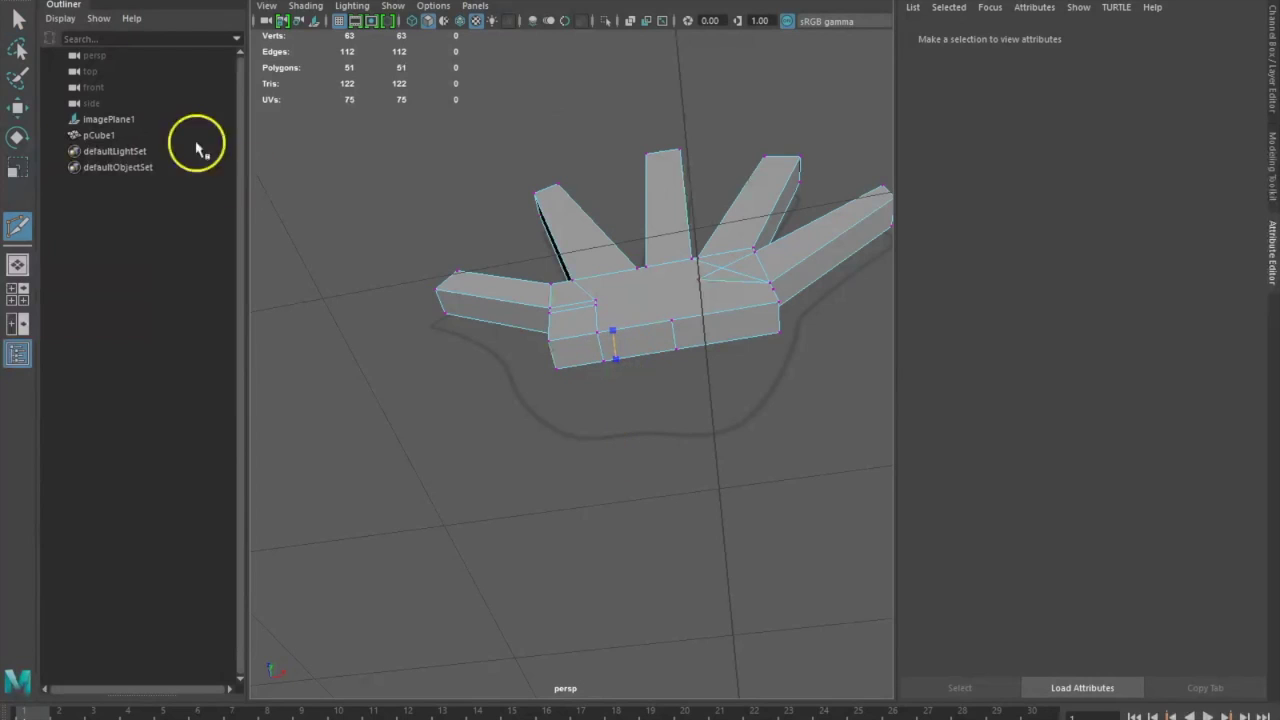
click(18, 20)
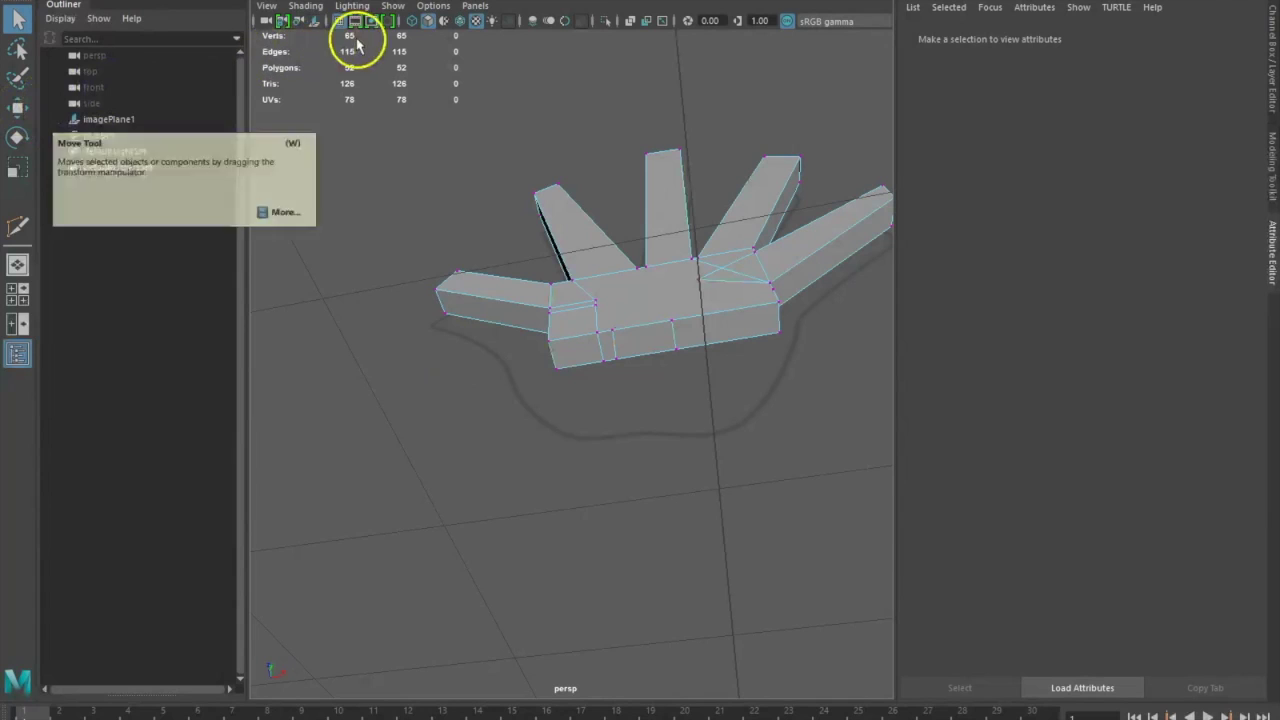
click(453, 1)
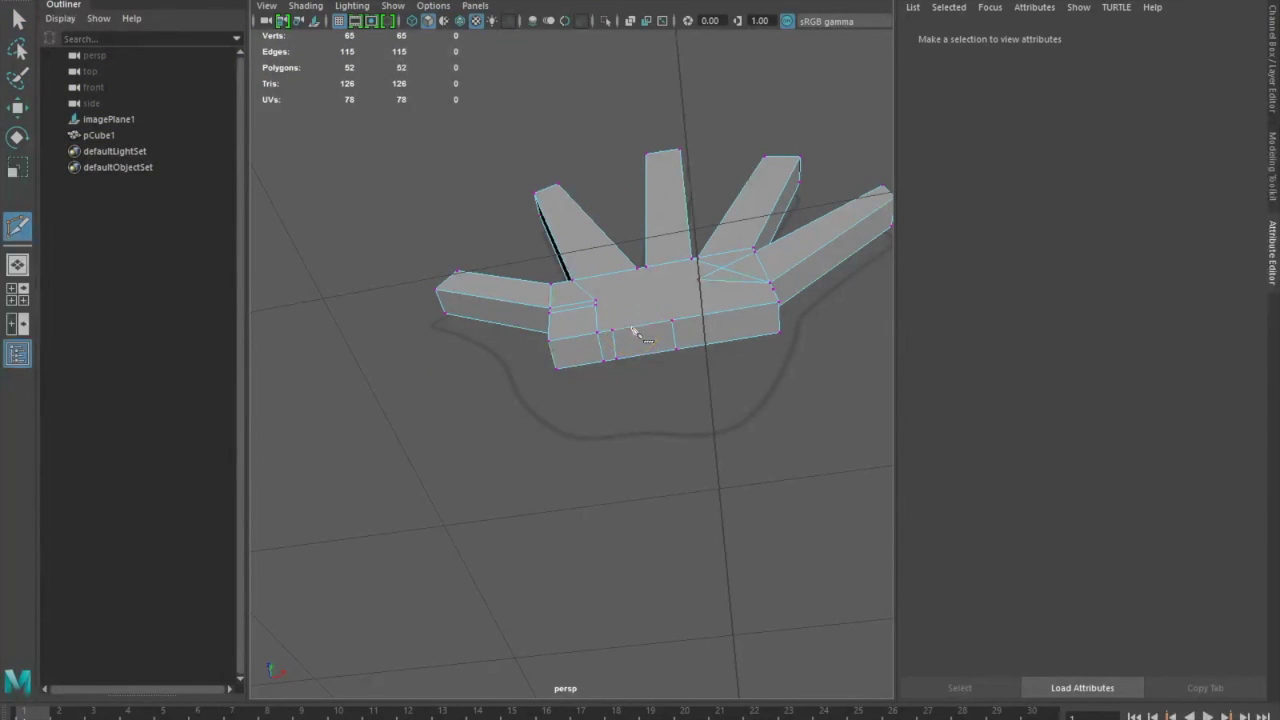
click(636, 360)
click(18, 18)
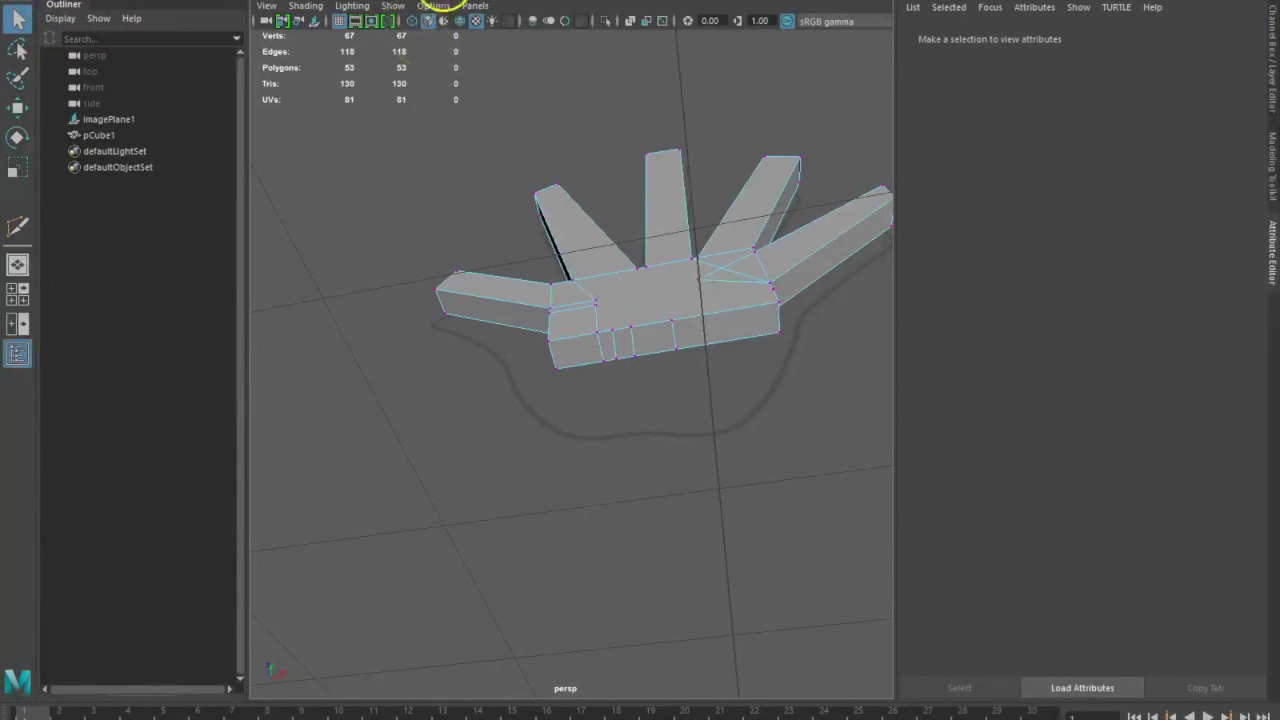
Step: Cut one more edge with the Multi-Cut tool across the palm's underside, midway between its central cut and the nearest thumb-side cut
click(470, 2)
click(649, 324)
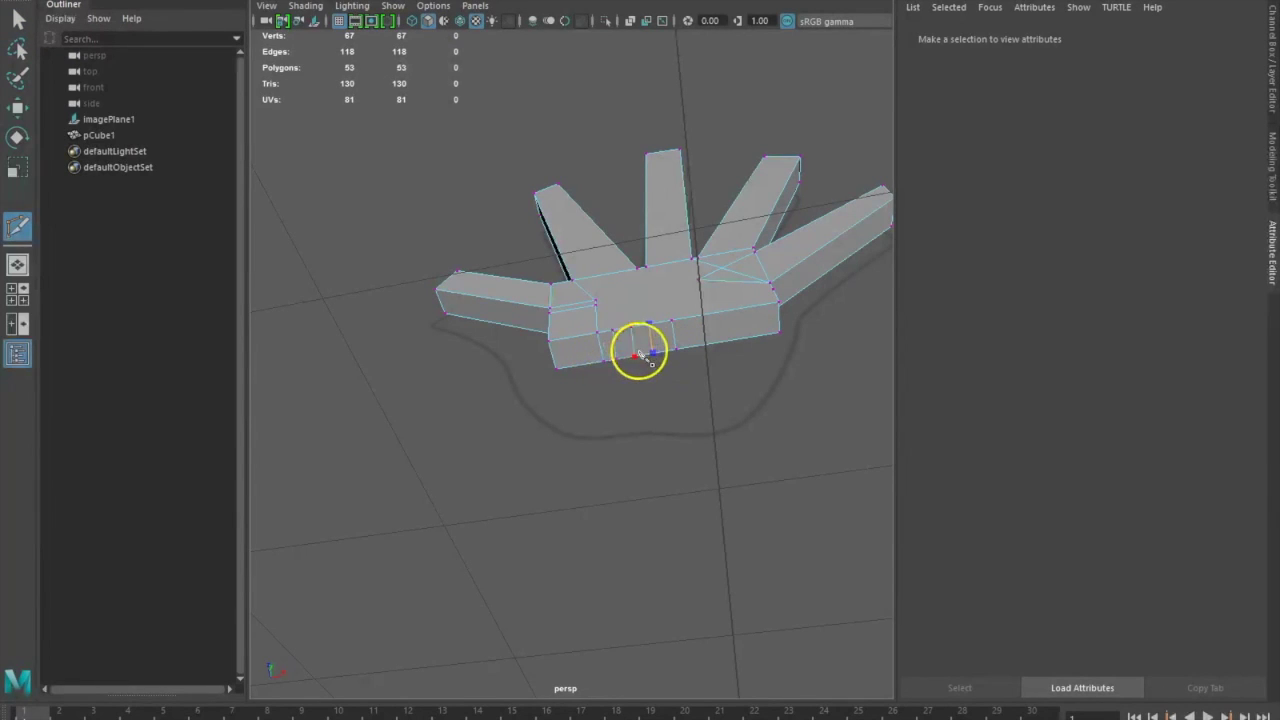
click(651, 351)
click(17, 18)
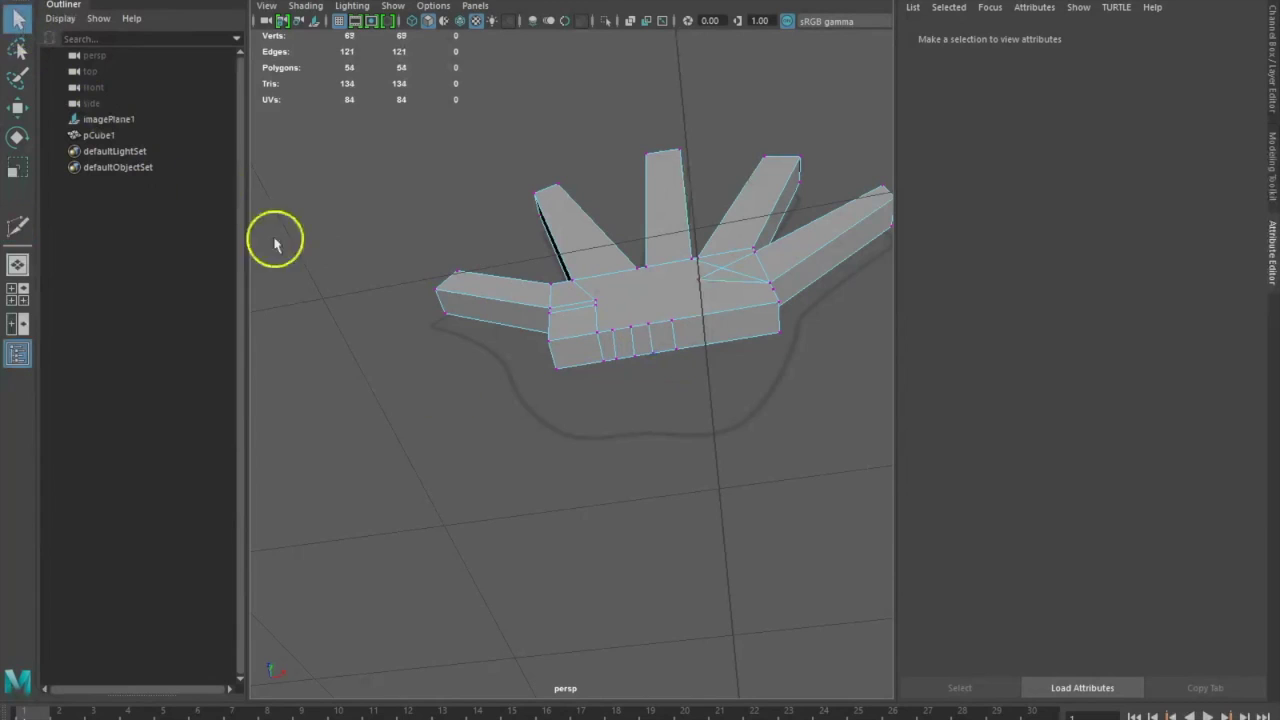
Step: Select all six faces along the palm's underside and extrude them downward together, with Local Translate Z about 0.469
alt+drag(749, 506, 751, 531)
right_drag(605, 425, 587, 426)
click(587, 423)
shift+click(613, 419)
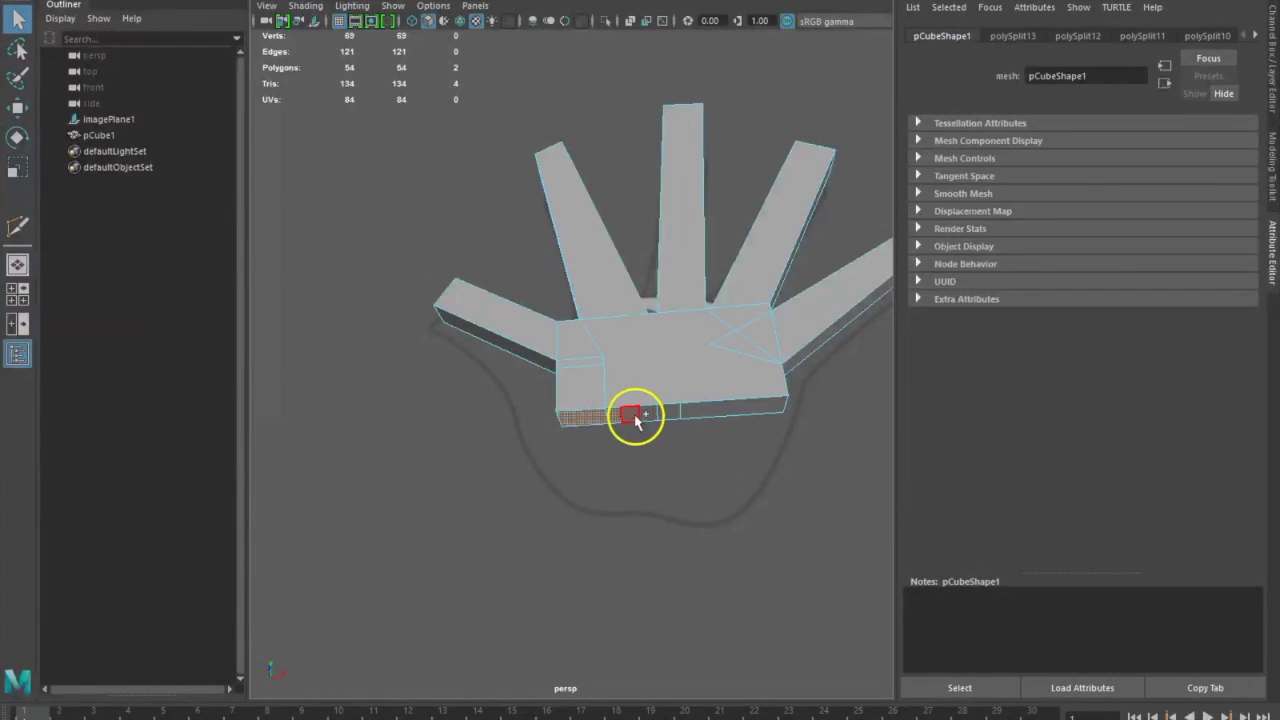
shift+click(634, 417)
shift+click(649, 415)
shift+click(669, 413)
shift+click(752, 412)
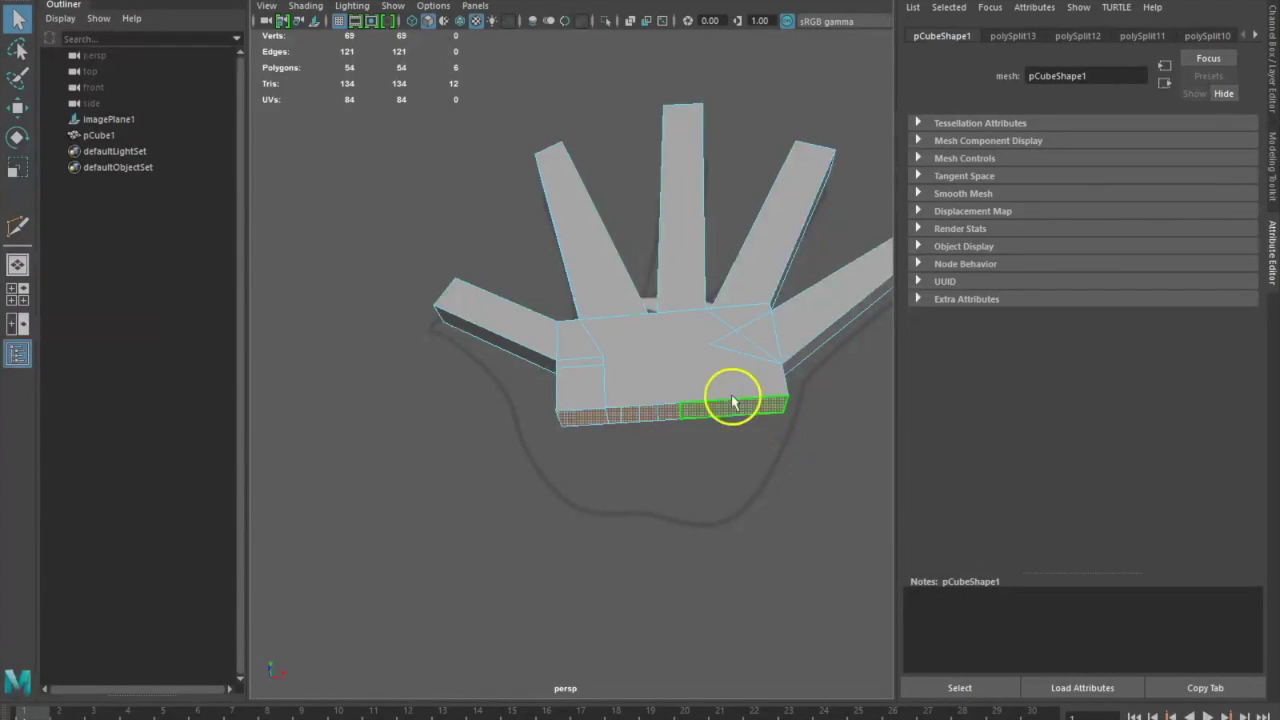
alt+drag(775, 568, 754, 603)
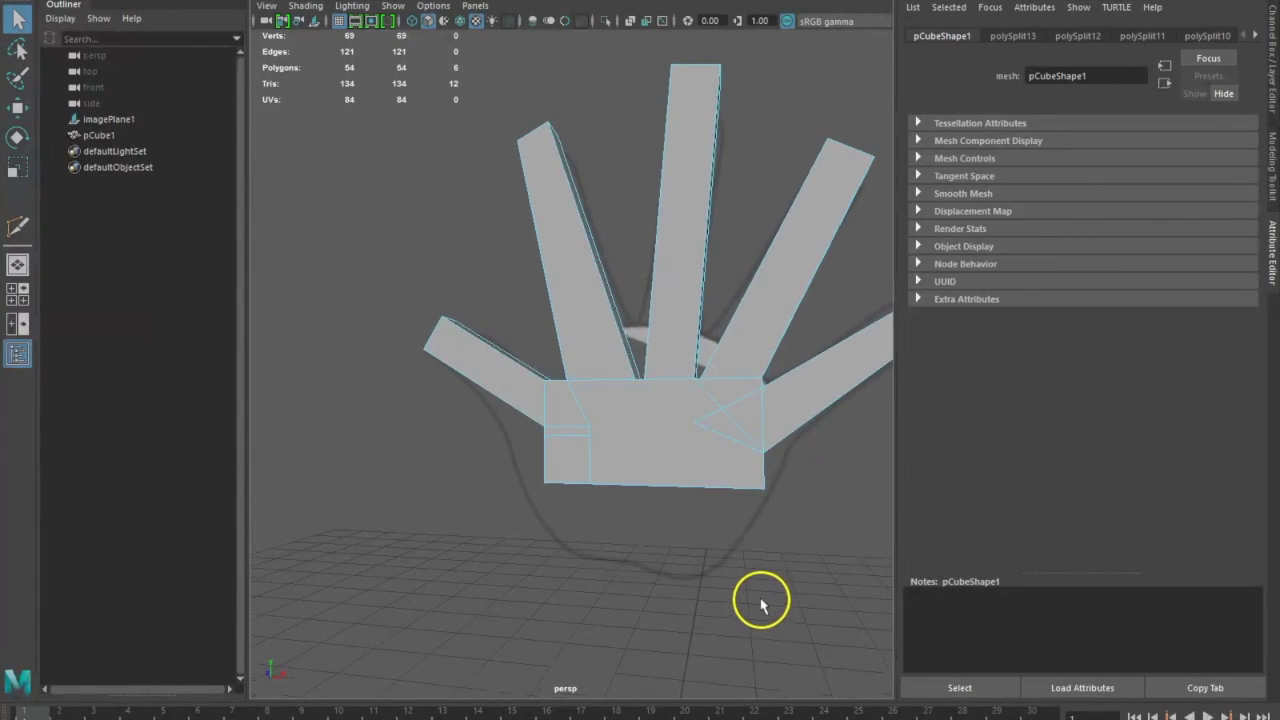
key(ctrl+e)
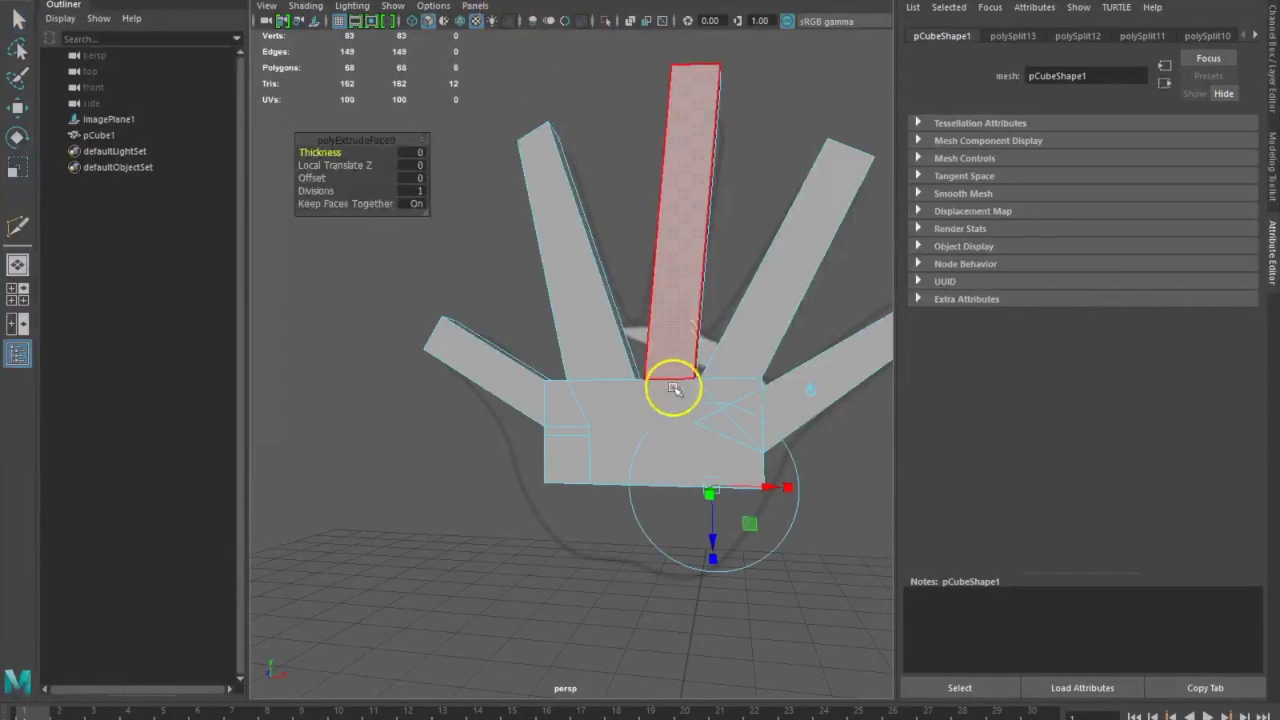
drag(714, 543, 700, 594)
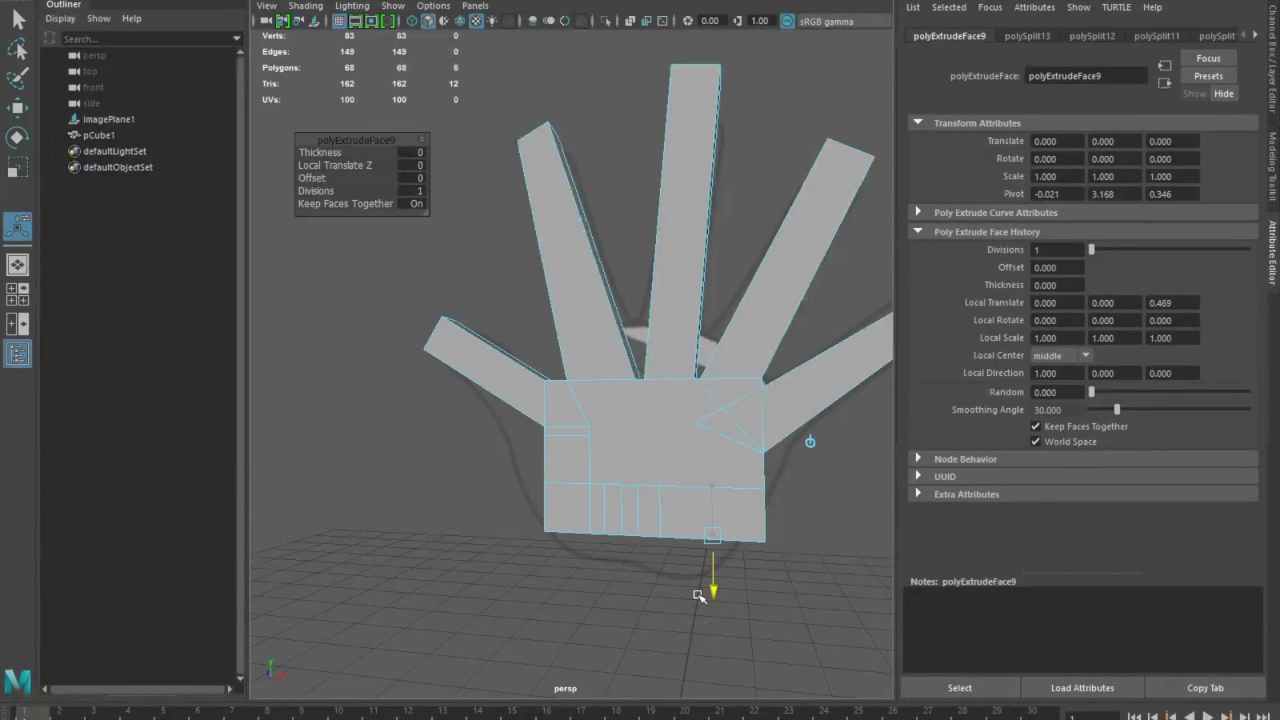
alt+drag(652, 668, 655, 627)
click(718, 548)
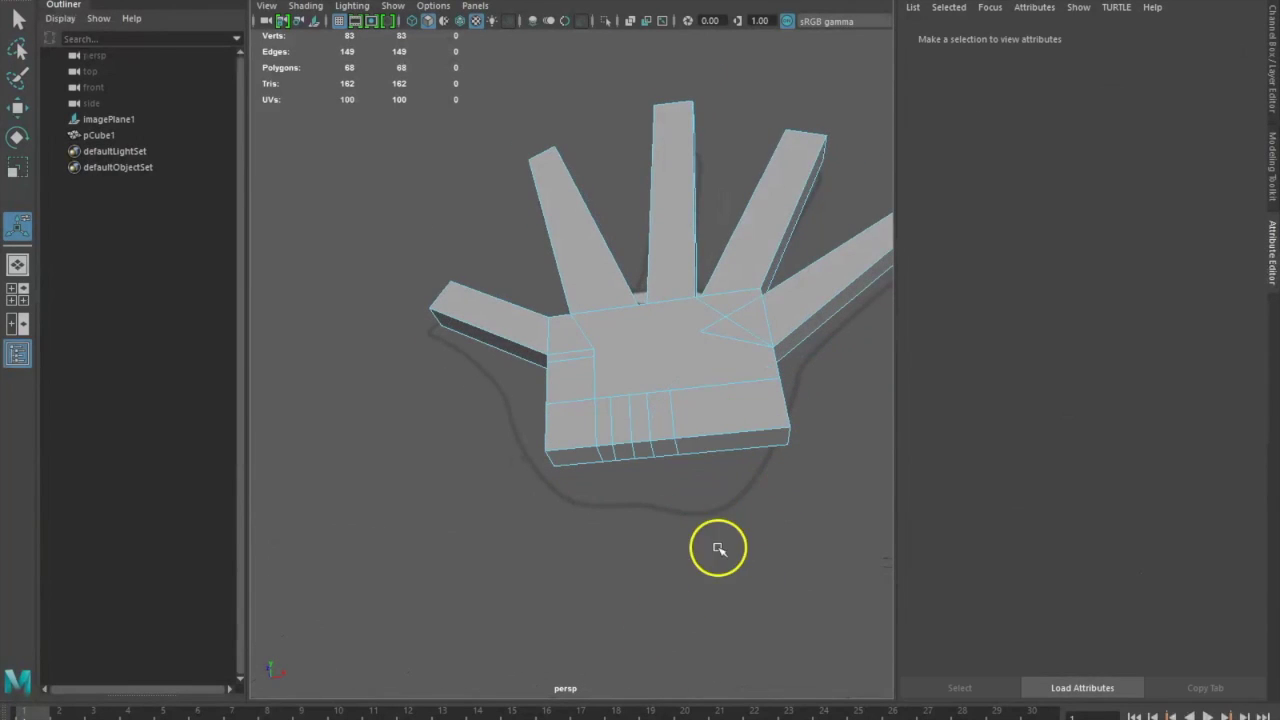
Step: Extrude the third of the four narrow underside faces, counted from the thumb side, downward with Local Translate Z about 0.303
click(734, 446)
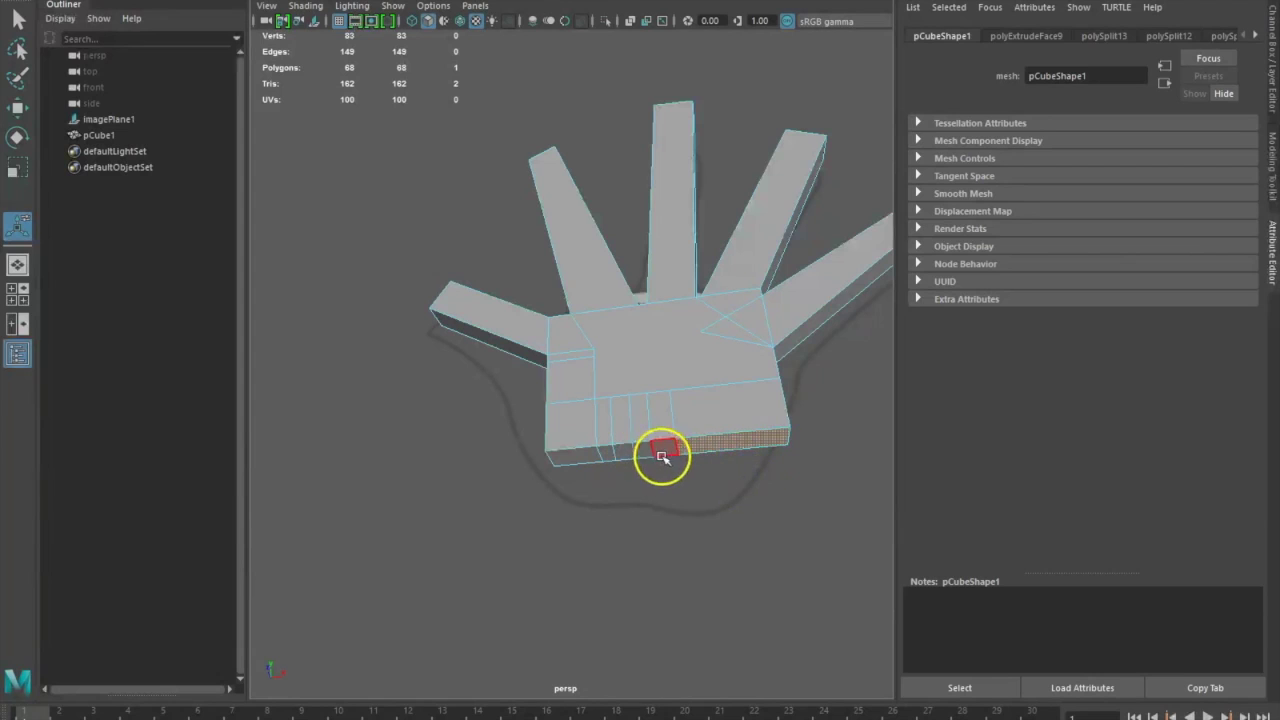
alt+drag(645, 452, 627, 88)
key(ctrl+e)
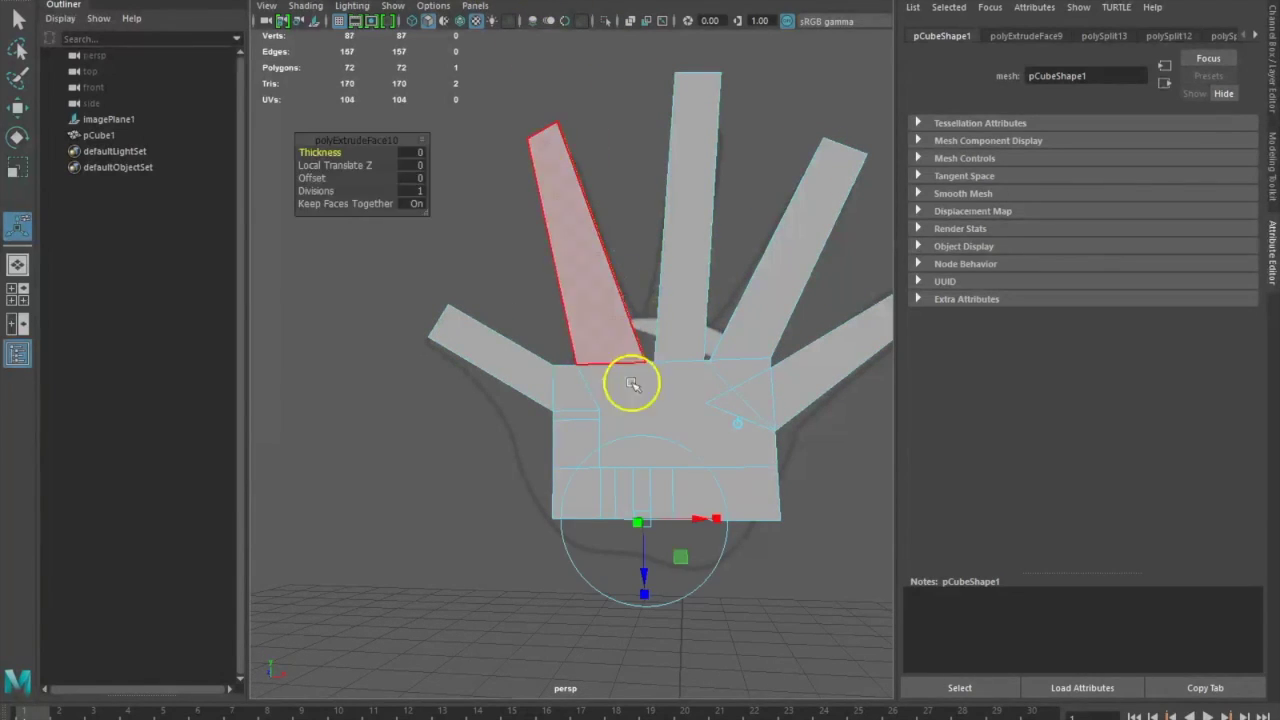
drag(655, 580, 571, 592)
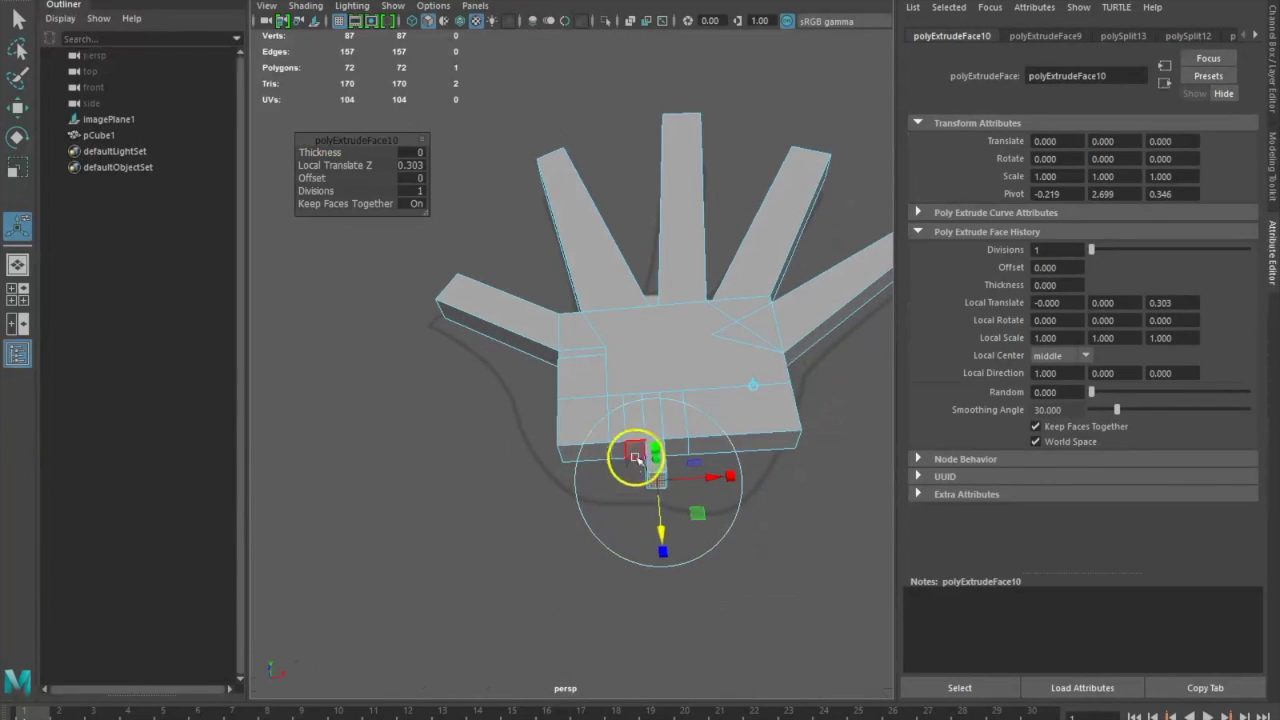
Step: Extrude the adjacent narrow underside face on the thumb side downward to nearly the same length as the first strip
click(634, 451)
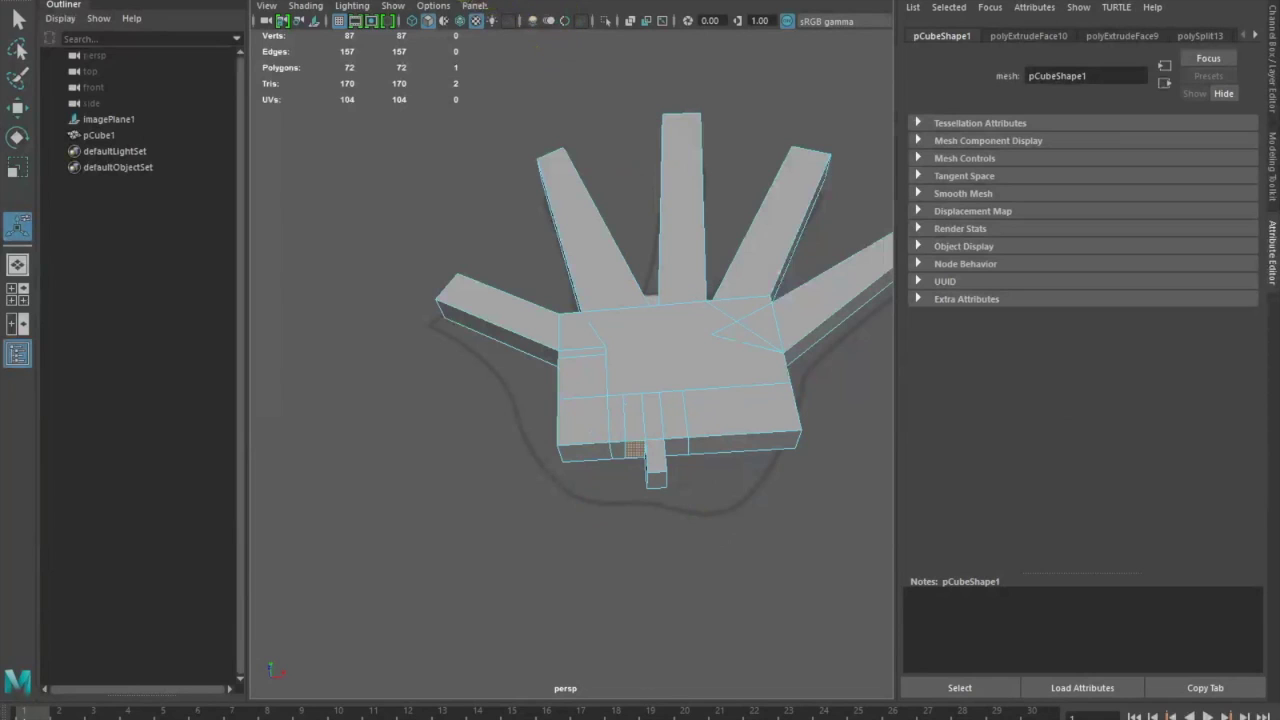
key(ctrl+e)
alt+drag(777, 586, 777, 620)
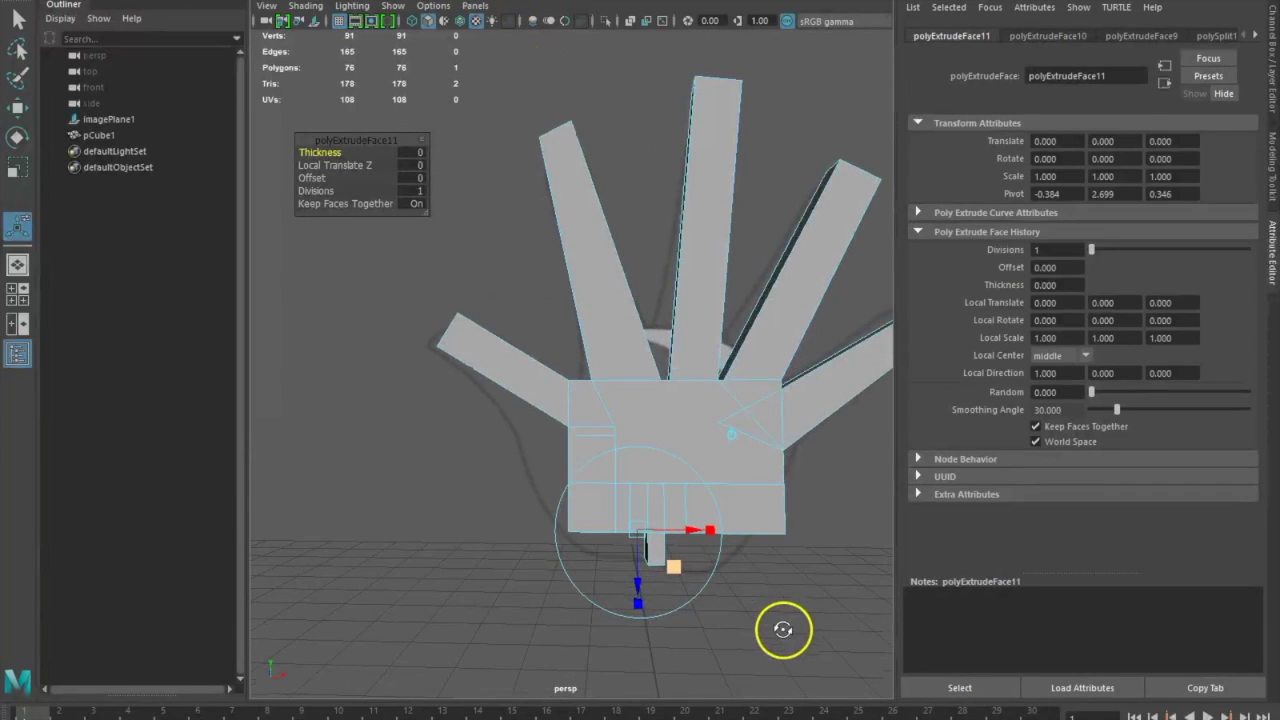
drag(663, 590, 627, 597)
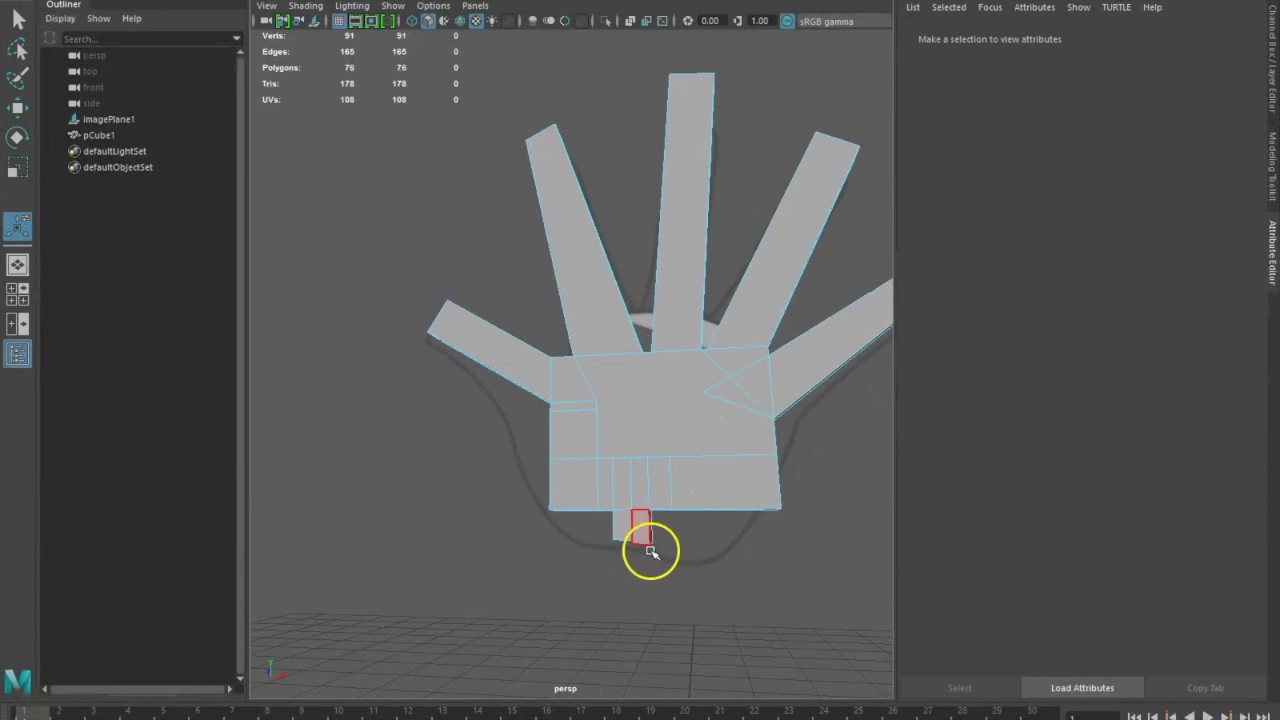
Step: Extrude the end face of the first downward strip slightly further, with Local Translate Z about 0.042
alt+drag(651, 543, 718, 592)
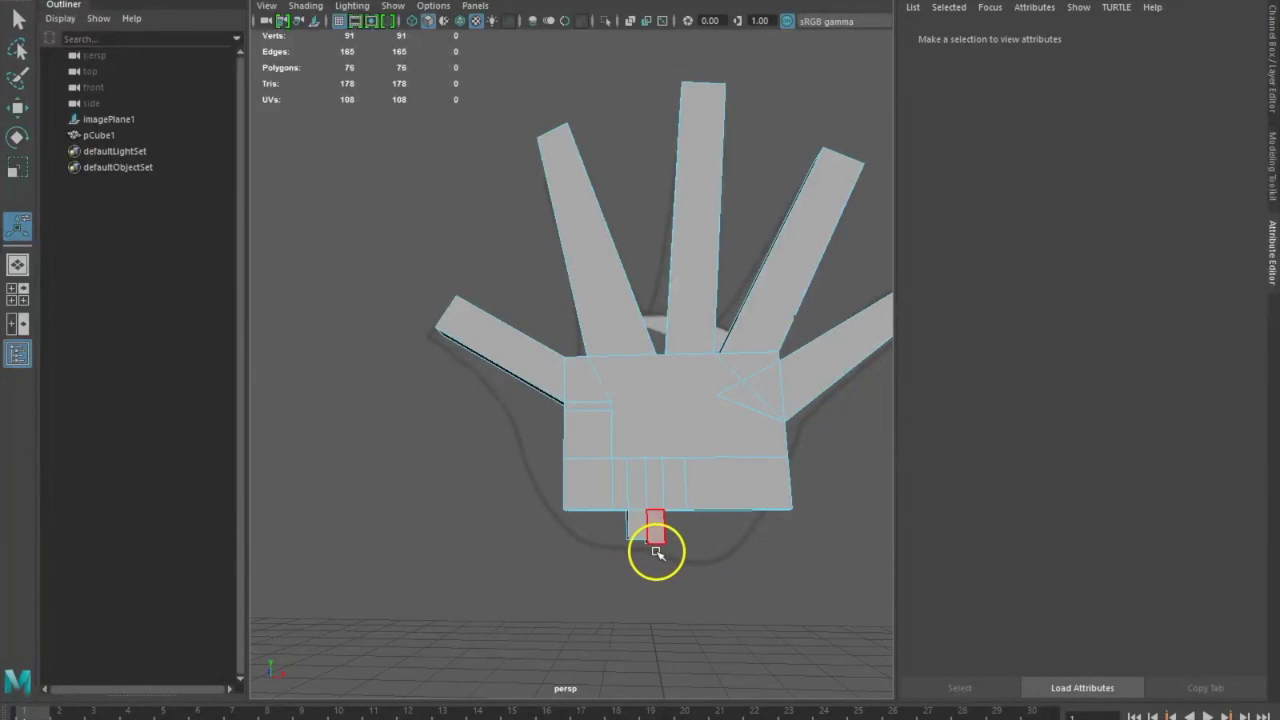
alt+drag(651, 548, 641, 490)
mouse_move(724, 612)
alt+mouse_down()
mouse_move(729, 626)
mouse_move(746, 606)
alt+mouse_up()
alt+drag(666, 511, 706, 563)
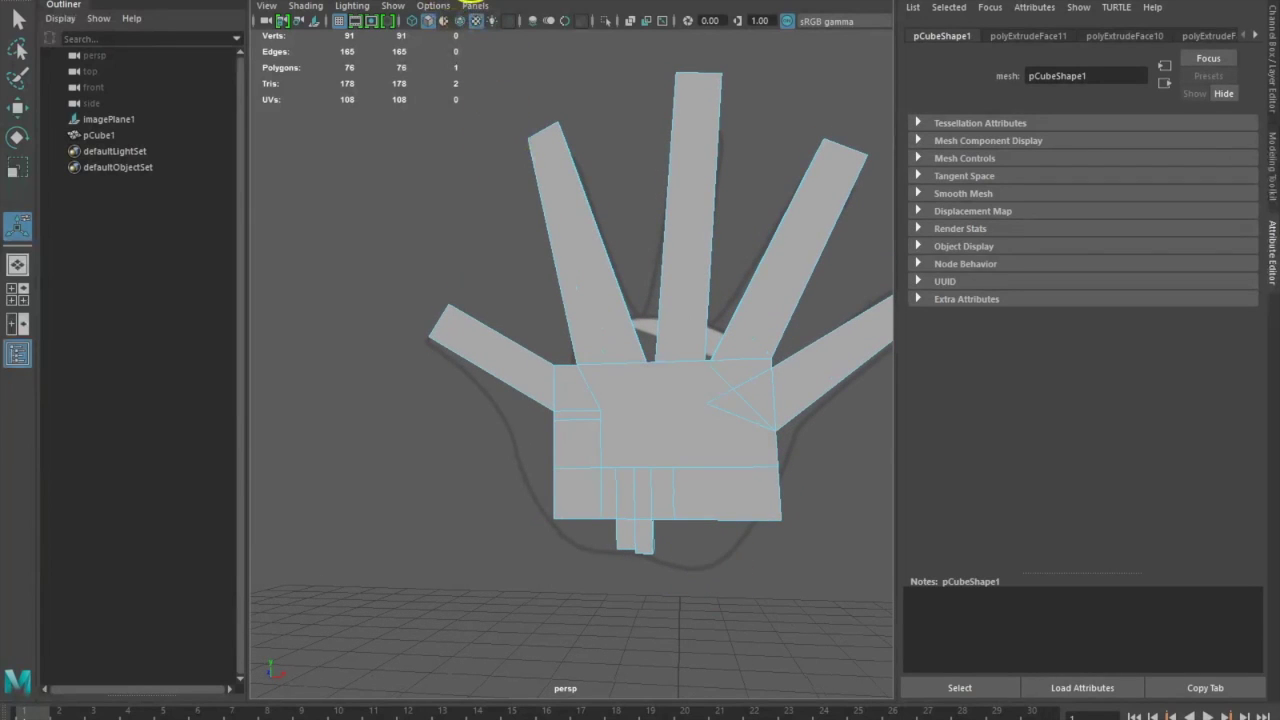
click(474, 0)
drag(647, 607, 646, 616)
alt+drag(757, 649, 777, 626)
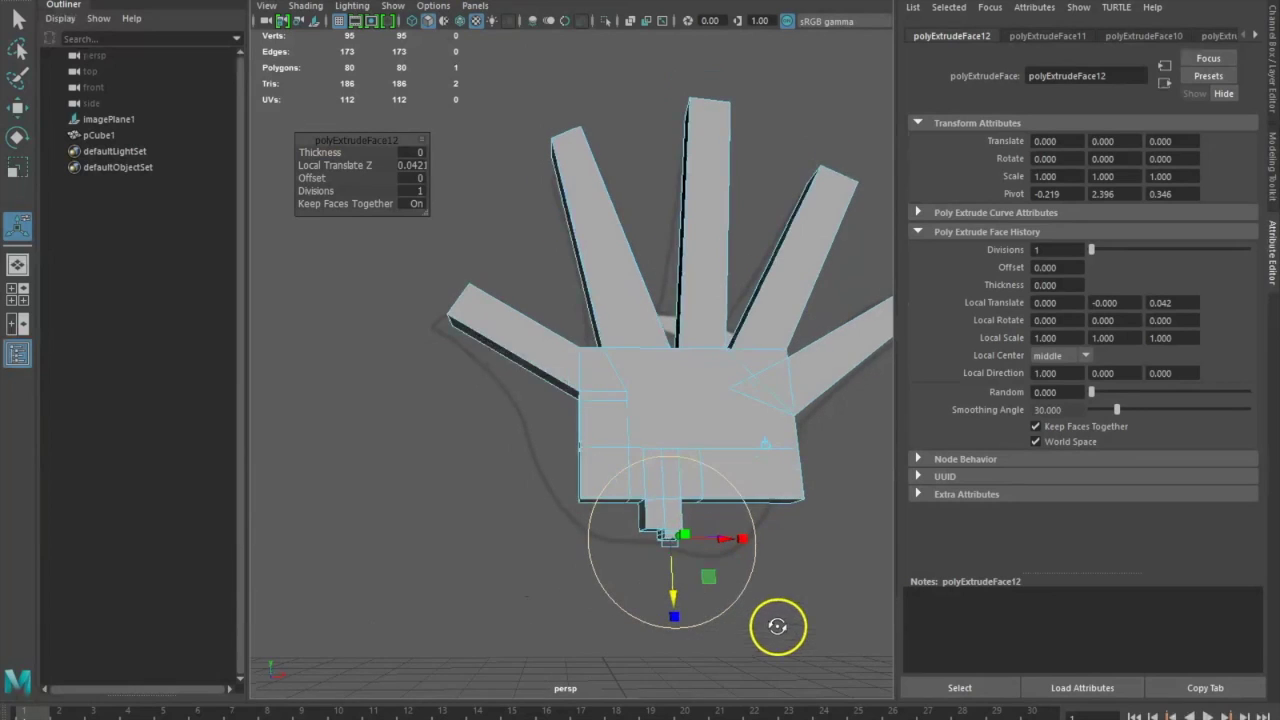
Step: Extrude the end face of the neighbouring thumb-side strip slightly further downward towards the reference outline
click(650, 535)
alt+drag(666, 534, 757, 560)
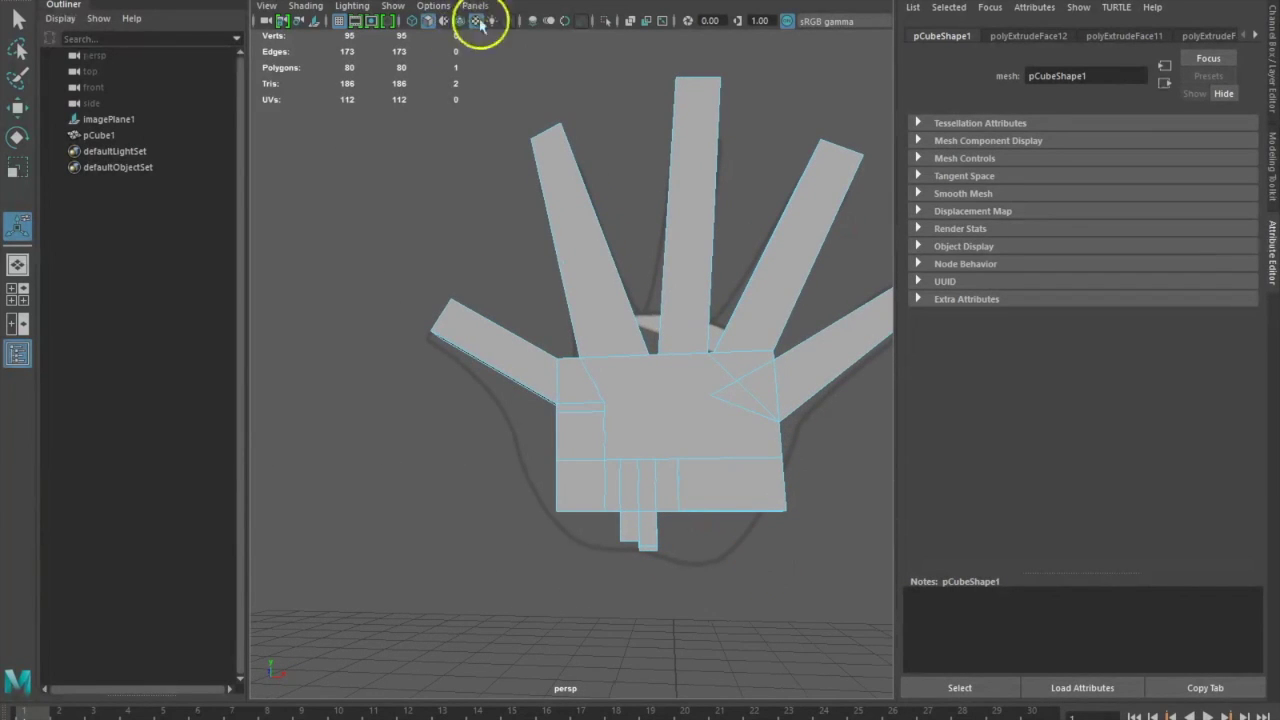
key(ctrl+e)
drag(651, 497, 627, 601)
alt+drag(528, 576, 535, 530)
Step: Extrude the narrow underside face nearest the thumb side downward, then pull its end back up slightly to the reference outline
click(634, 399)
alt+drag(731, 458, 740, 503)
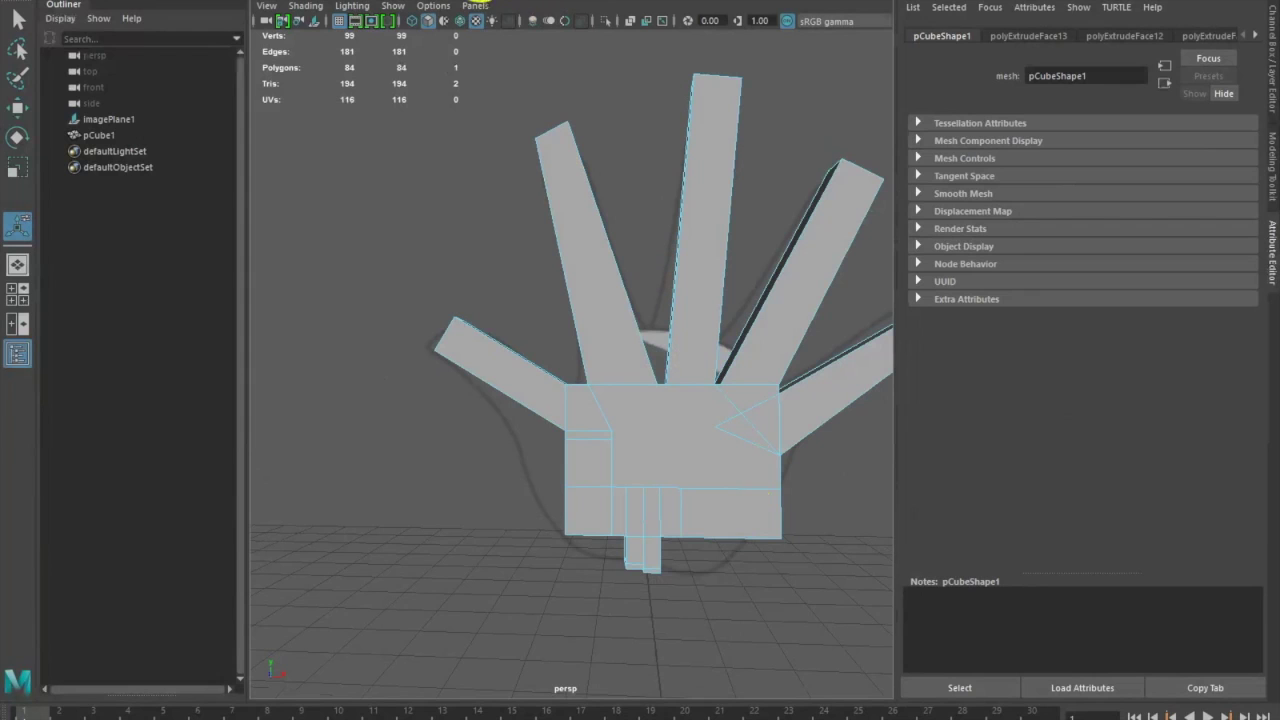
key(ctrl+e)
alt+drag(877, 425, 737, 534)
drag(613, 548, 611, 600)
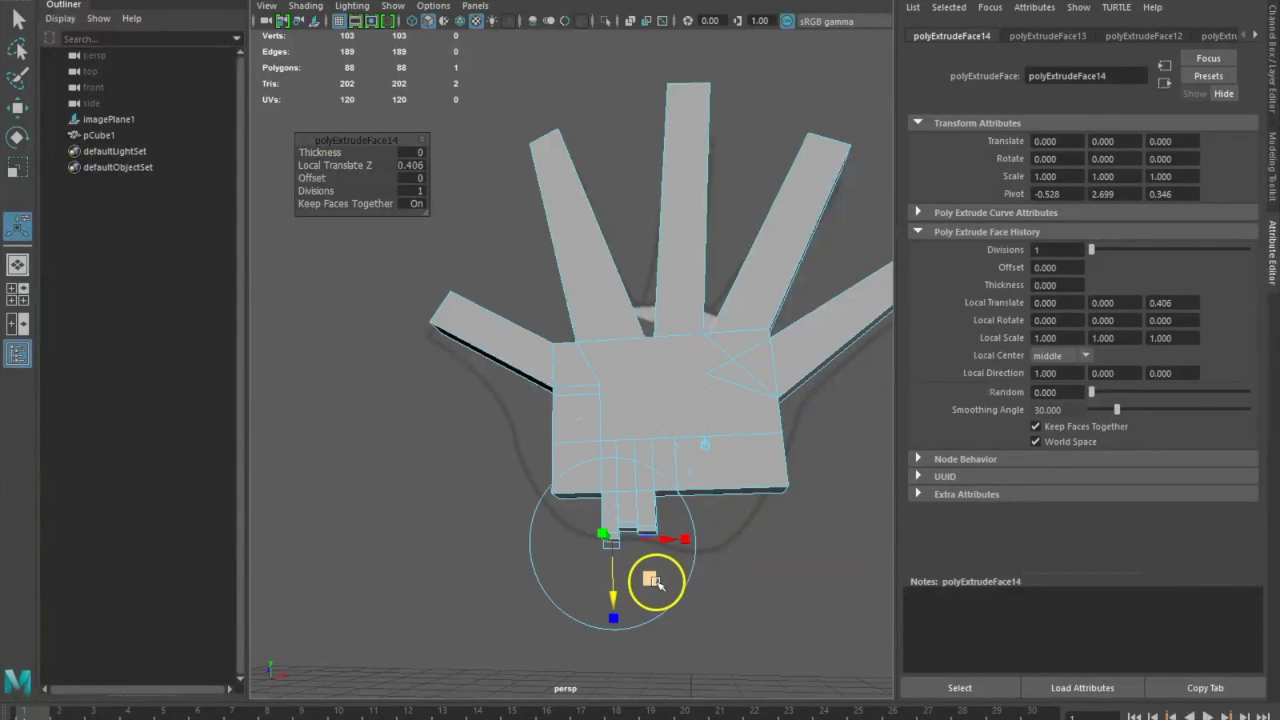
alt+drag(770, 570, 778, 578)
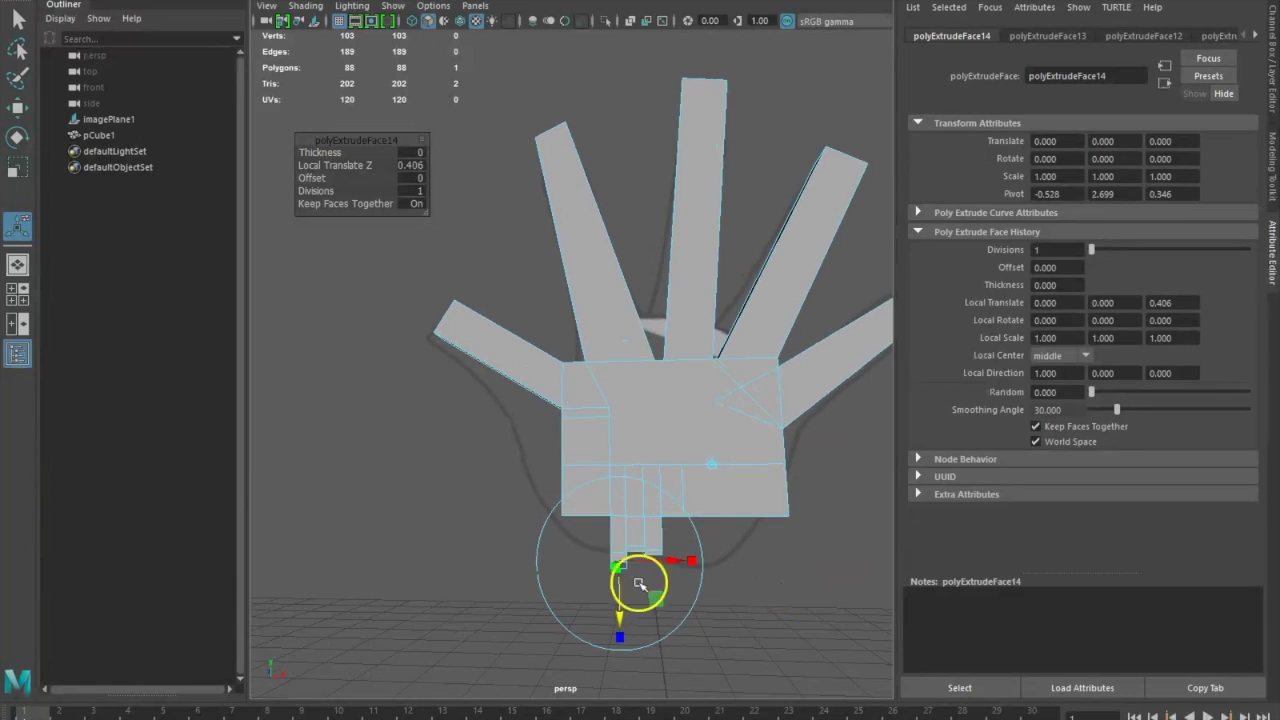
drag(618, 618, 621, 604)
click(737, 589)
Step: Extrude the narrow underside face nearest the palm's centre downward, with Local Translate Z about 0.476
mouse_move(737, 589)
alt+mouse_down()
mouse_move(694, 554)
mouse_move(757, 597)
alt+mouse_up()
click(669, 498)
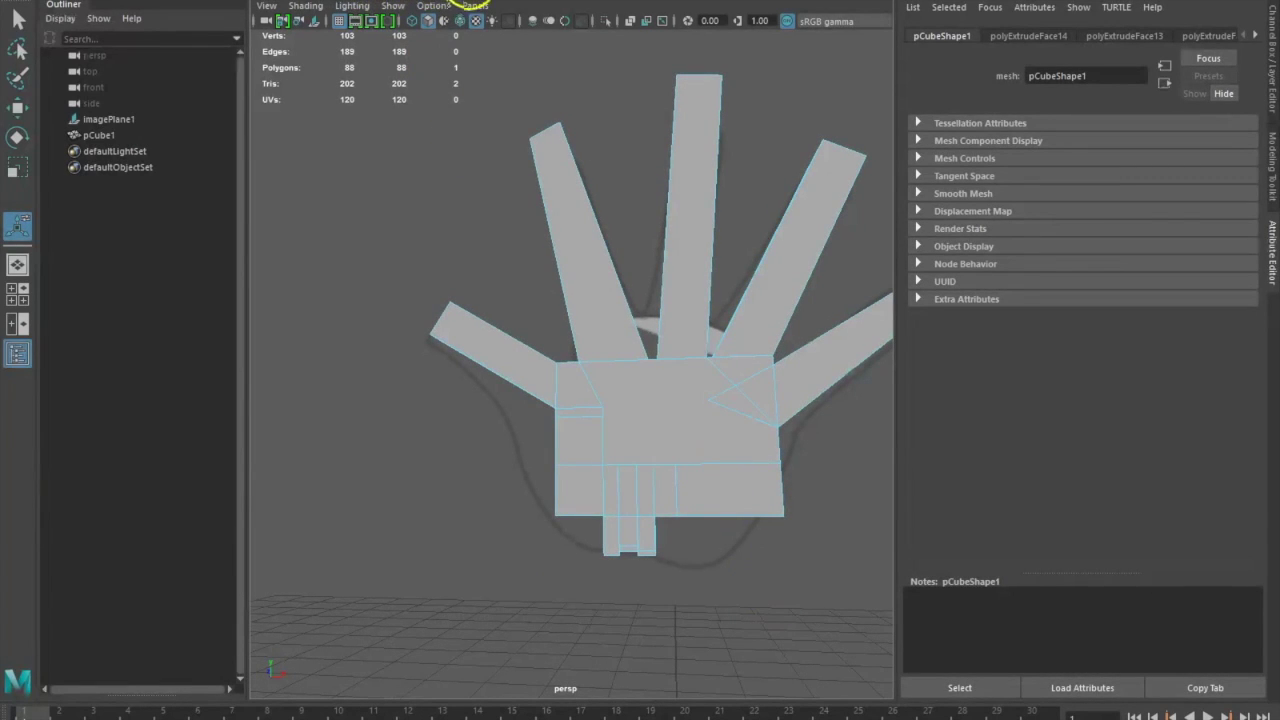
key(ctrl+e)
alt+drag(763, 623, 674, 588)
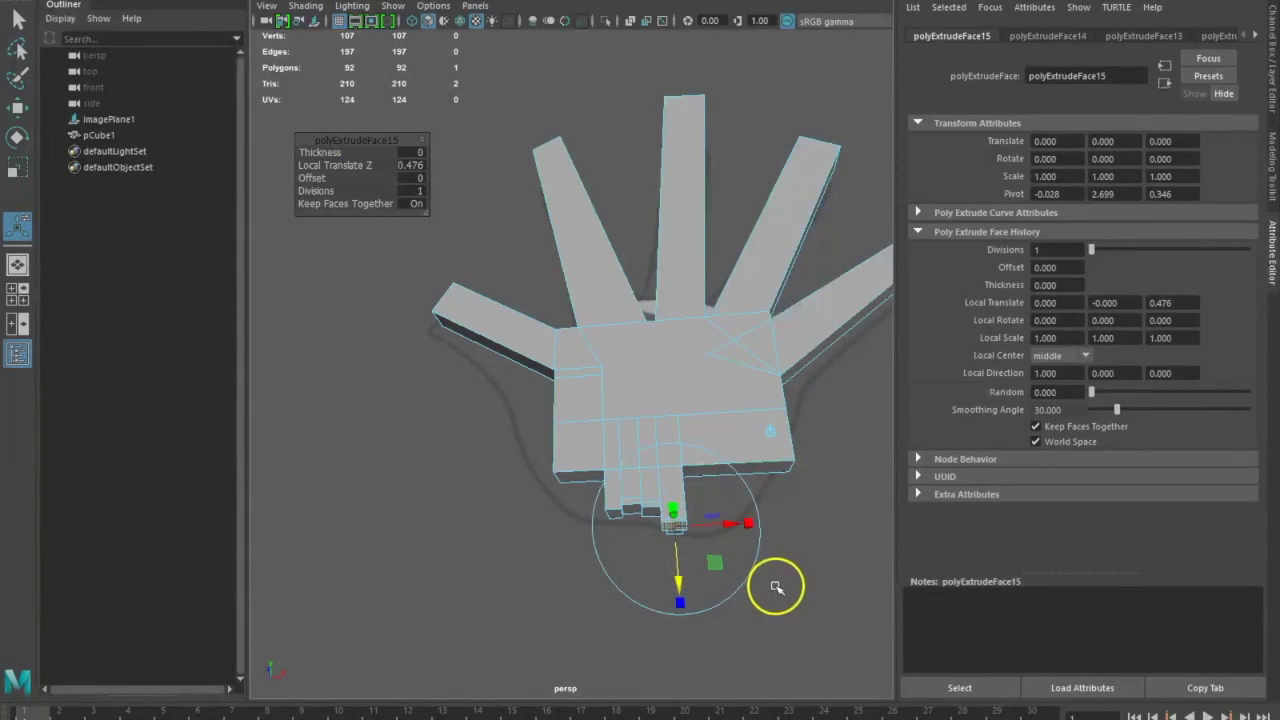
click(800, 588)
Step: Cut an edge near the middle of the remaining wide underside face with the Multi-Cut tool
alt+drag(800, 588, 760, 543)
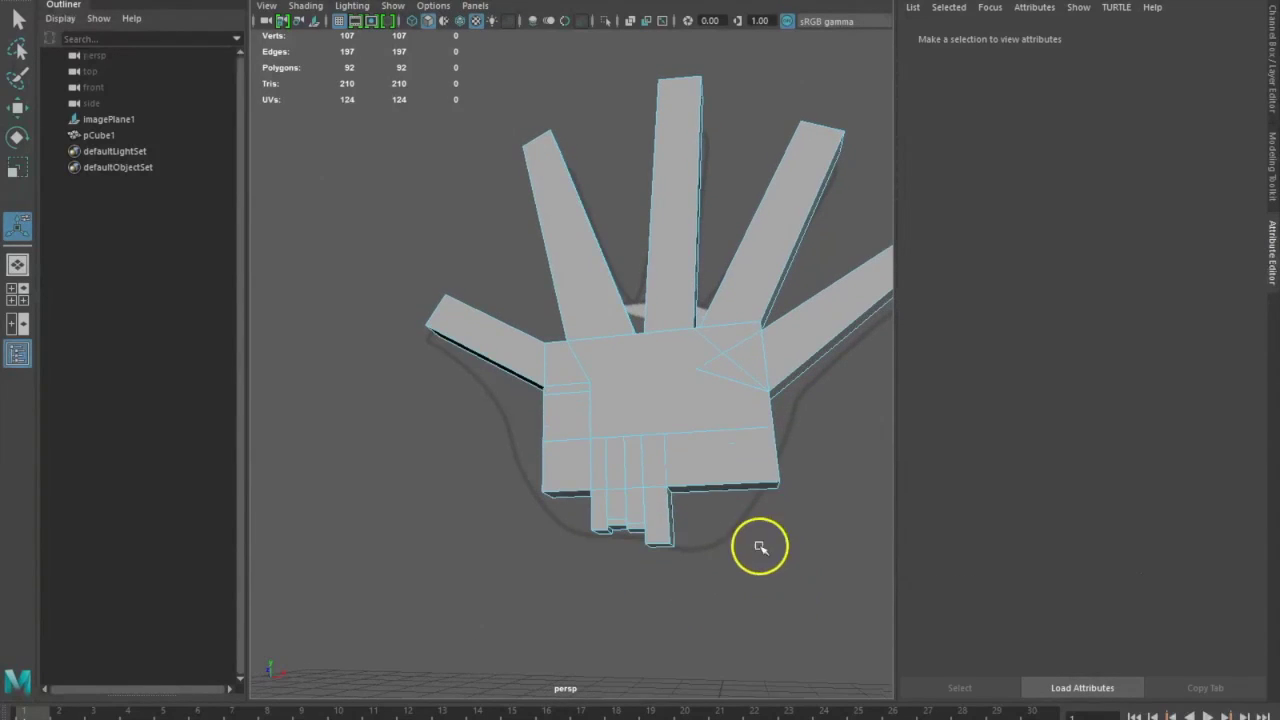
click(731, 499)
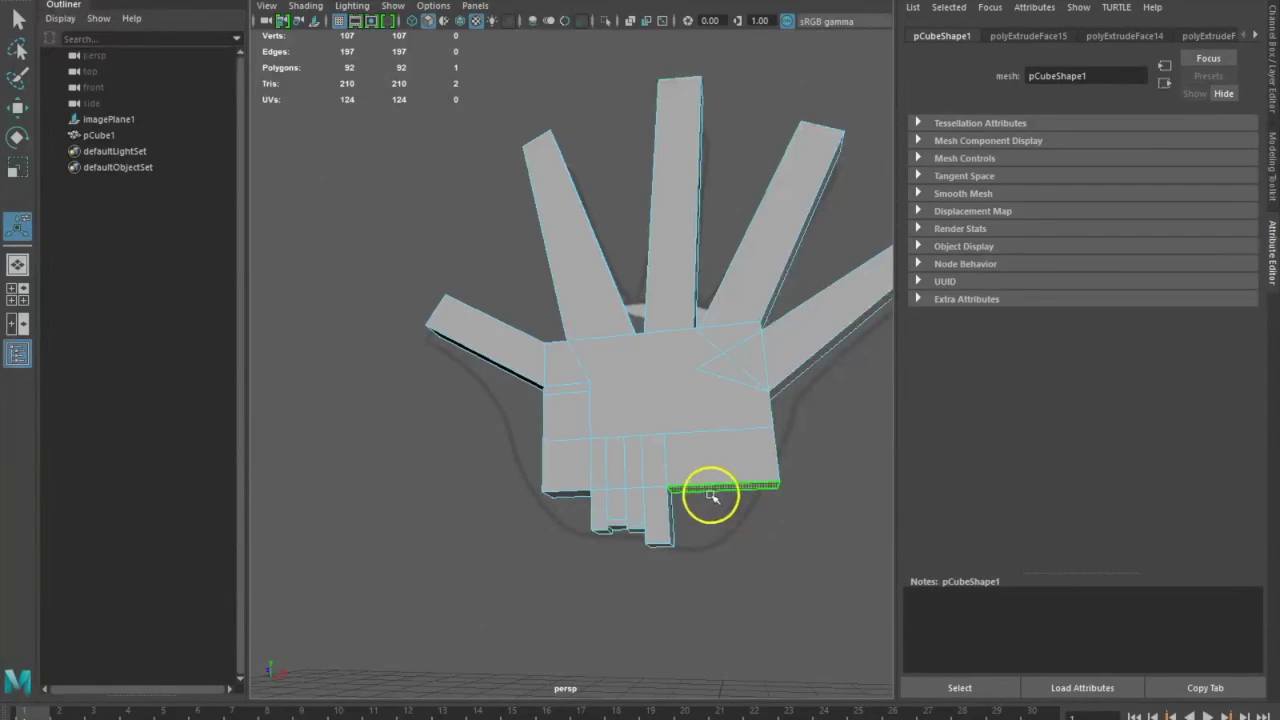
alt+drag(720, 572, 717, 543)
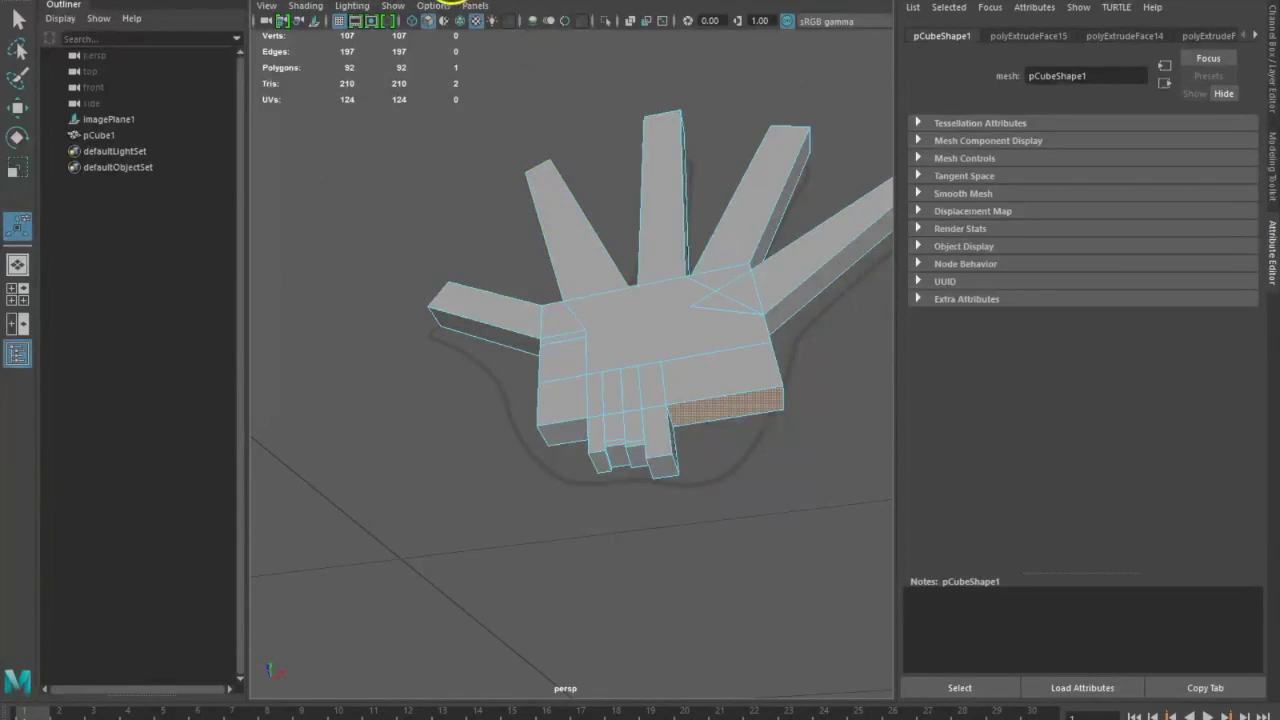
key(ctrl+shift+x)
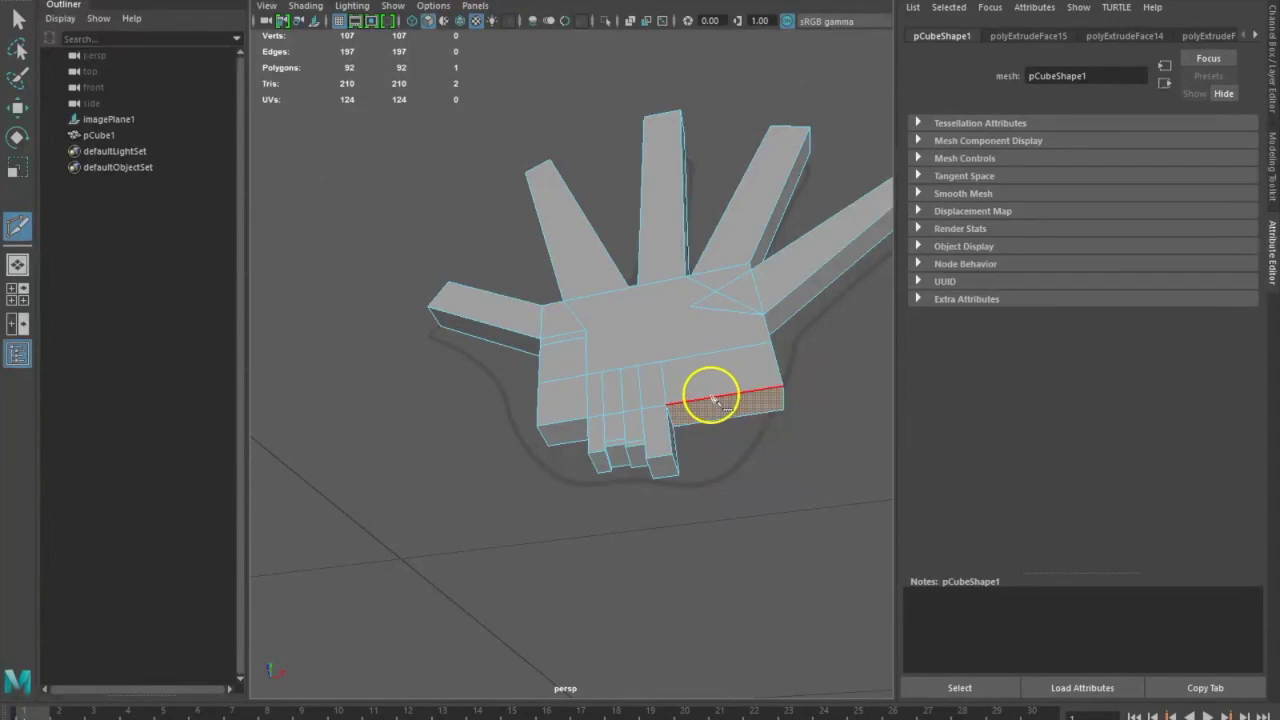
click(715, 397)
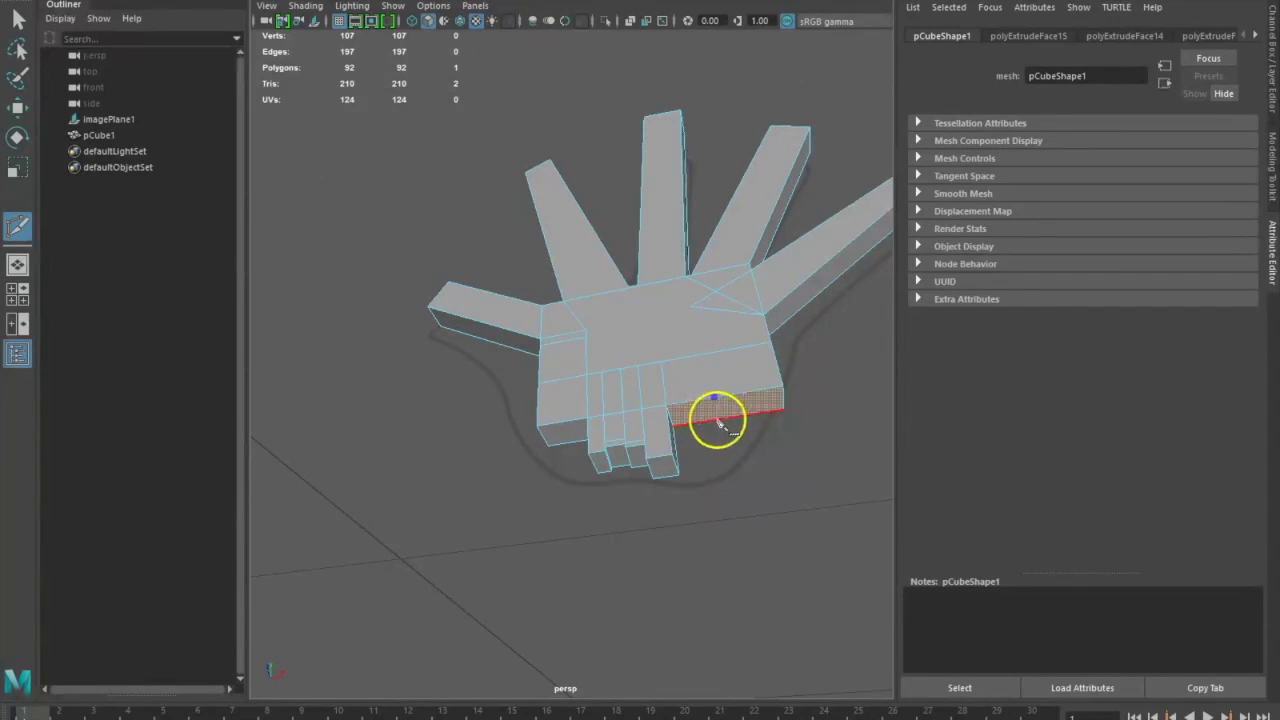
click(18, 19)
Step: Extrude the inner part of the divided wide underside face downward towards the reference outline
alt+drag(823, 477, 822, 508)
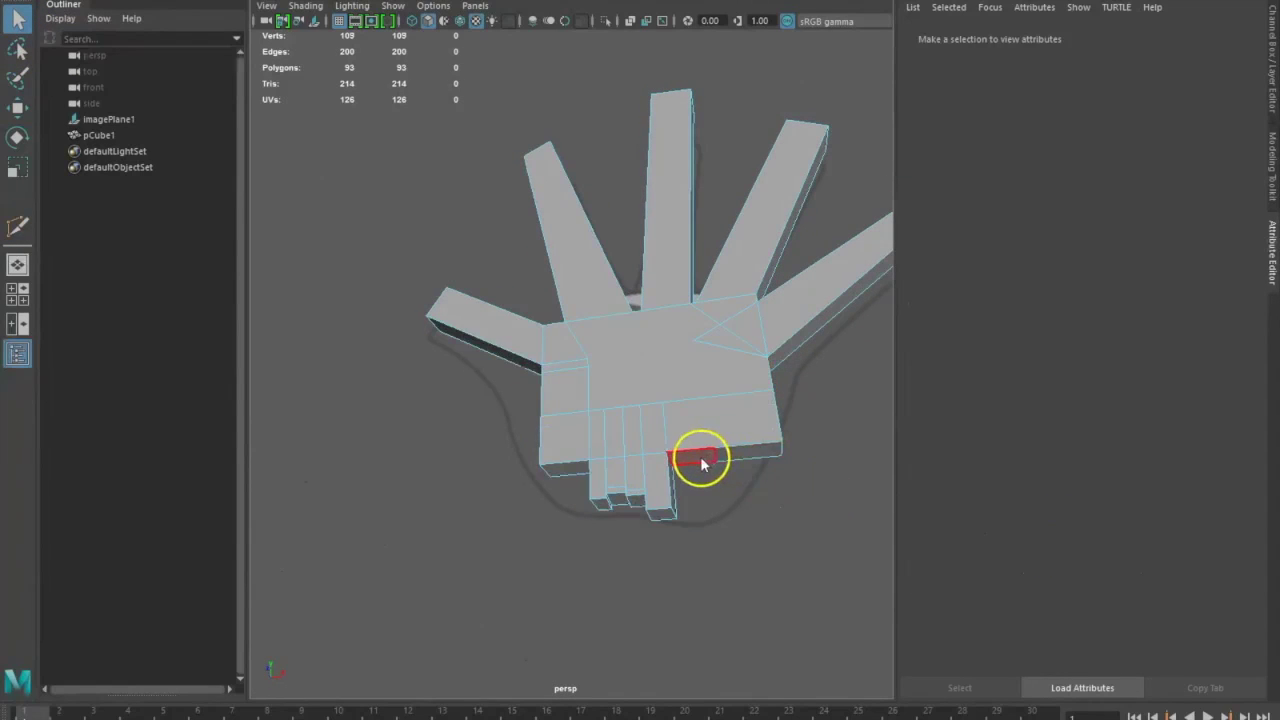
click(701, 461)
click(701, 461)
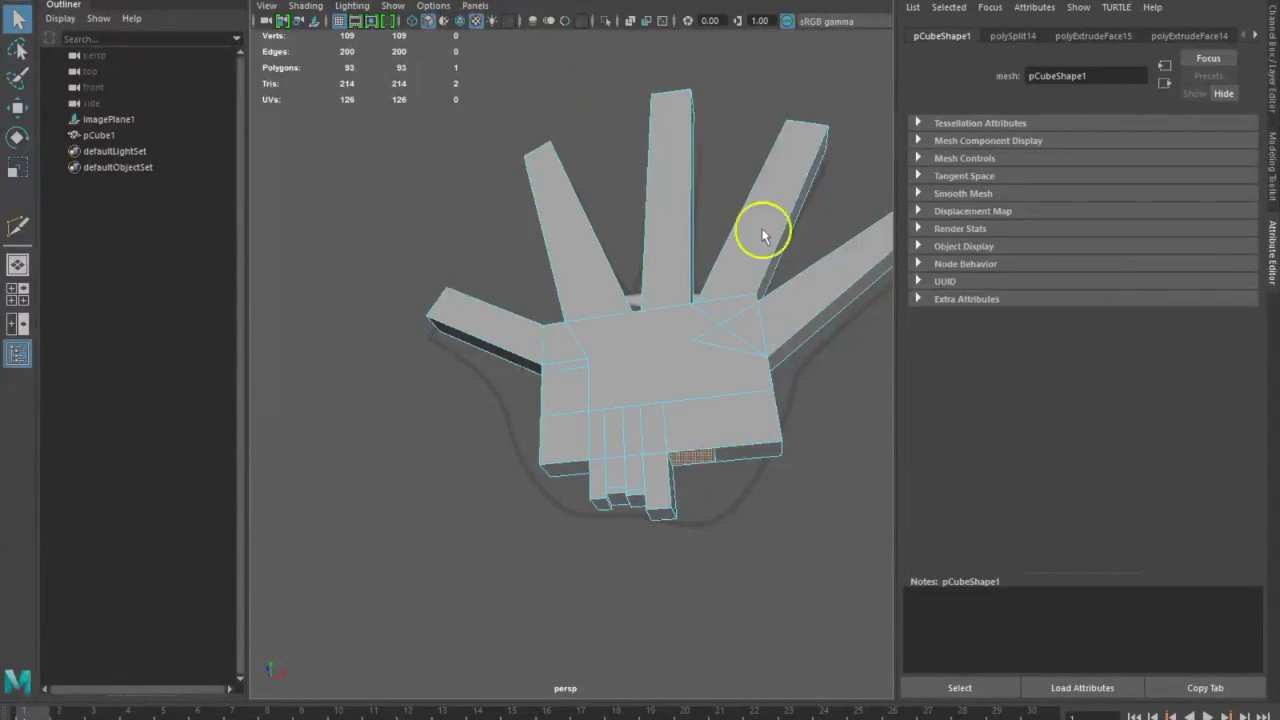
key(ctrl+e)
alt+drag(863, 434, 863, 463)
drag(685, 592, 691, 629)
click(845, 573)
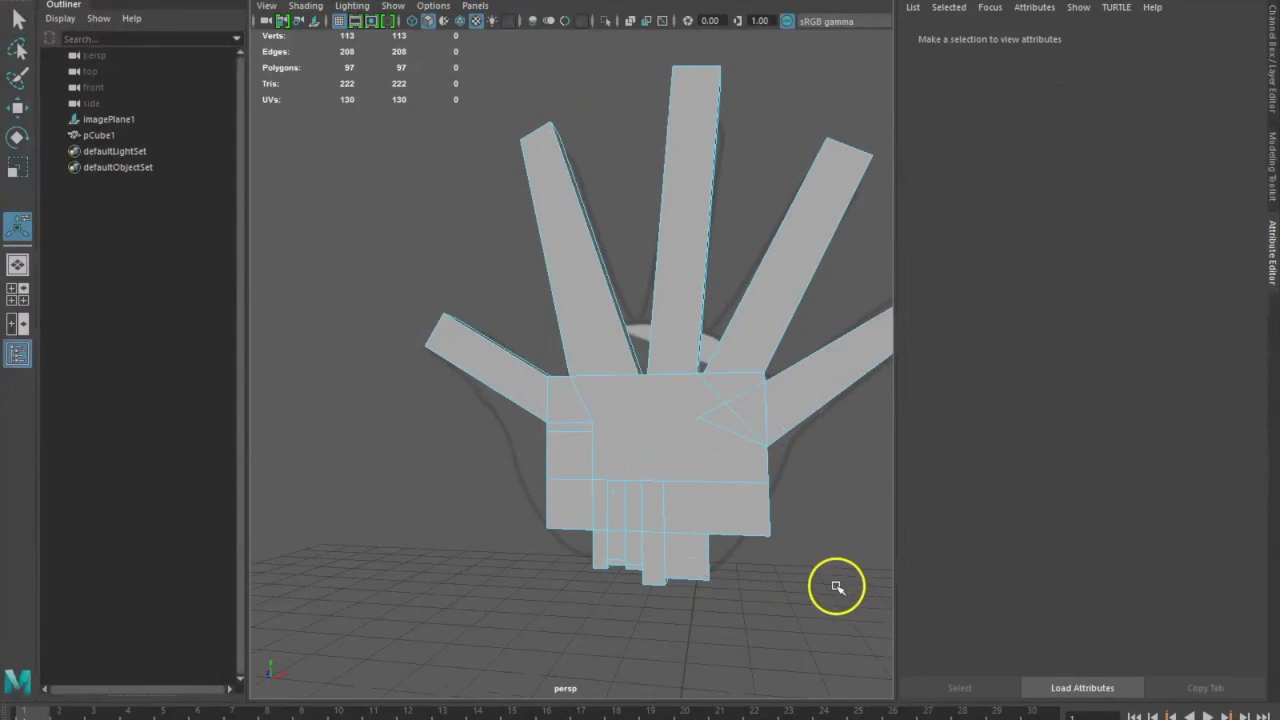
alt+drag(845, 573, 803, 580)
click(729, 458)
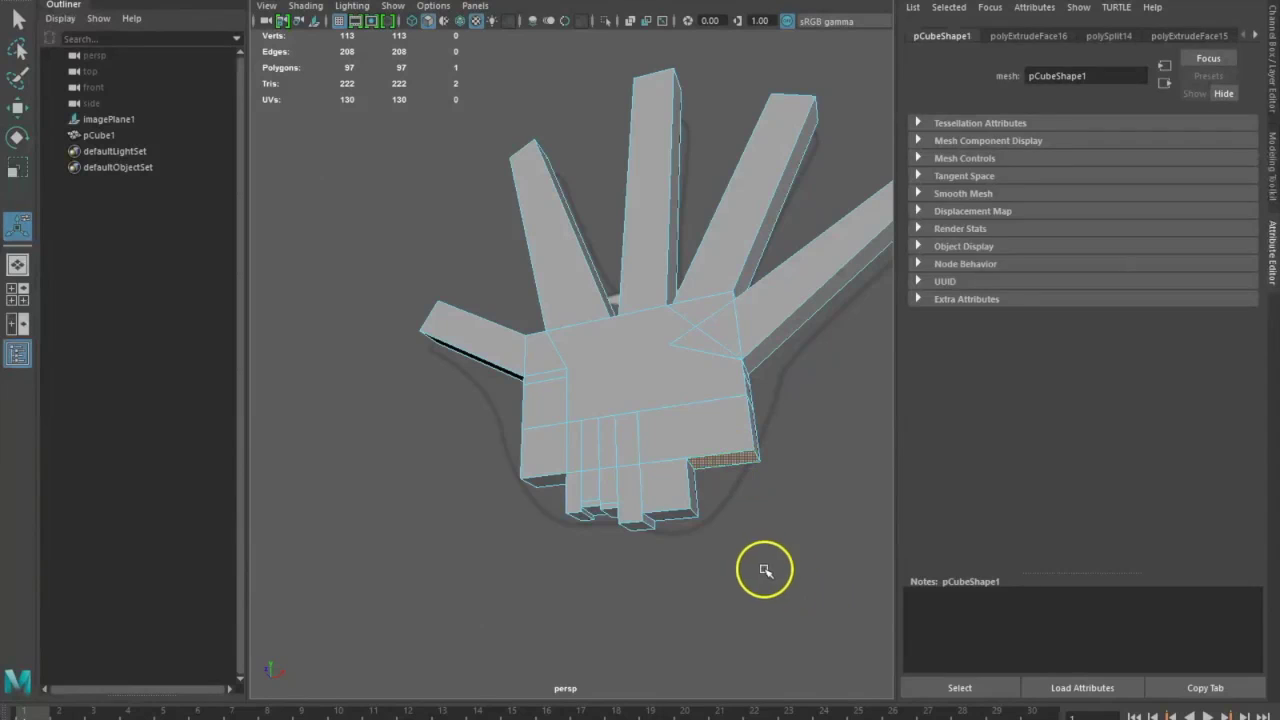
click(740, 577)
Step: Extrude the outermost thumb-side face of the palm's underside downward, with Local Translate Z about 0.238
alt+drag(723, 591, 756, 603)
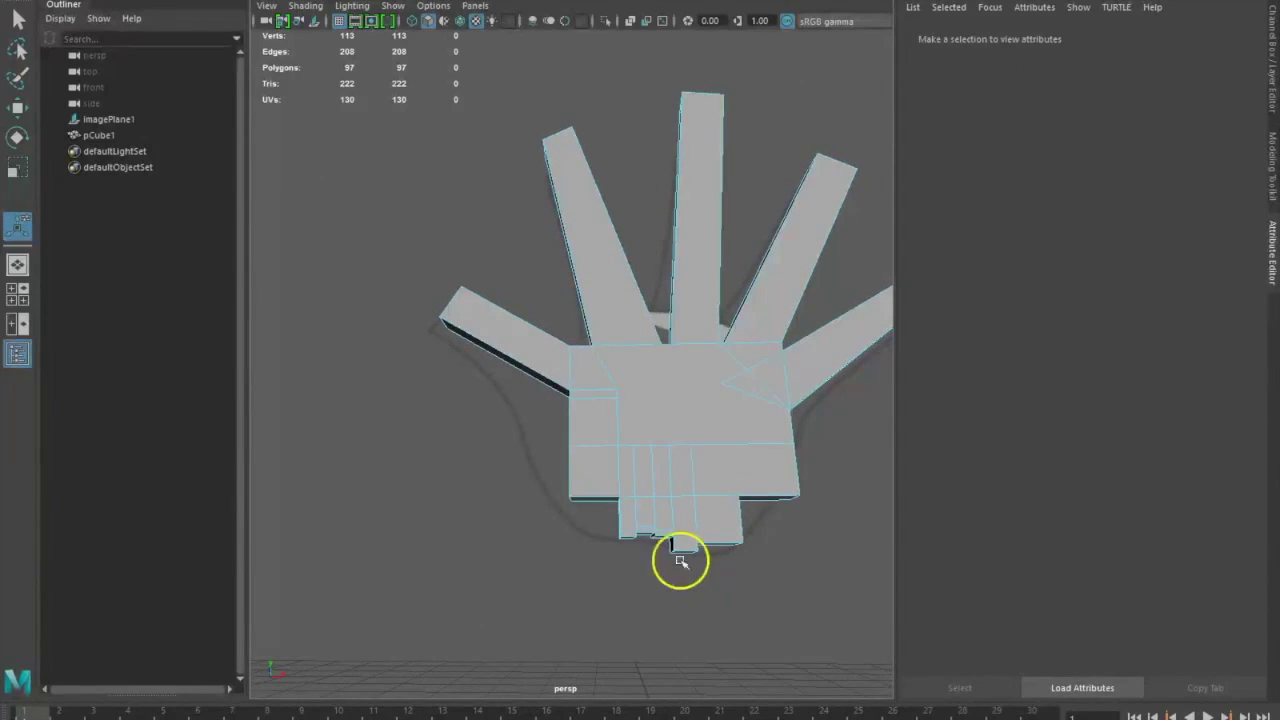
click(599, 502)
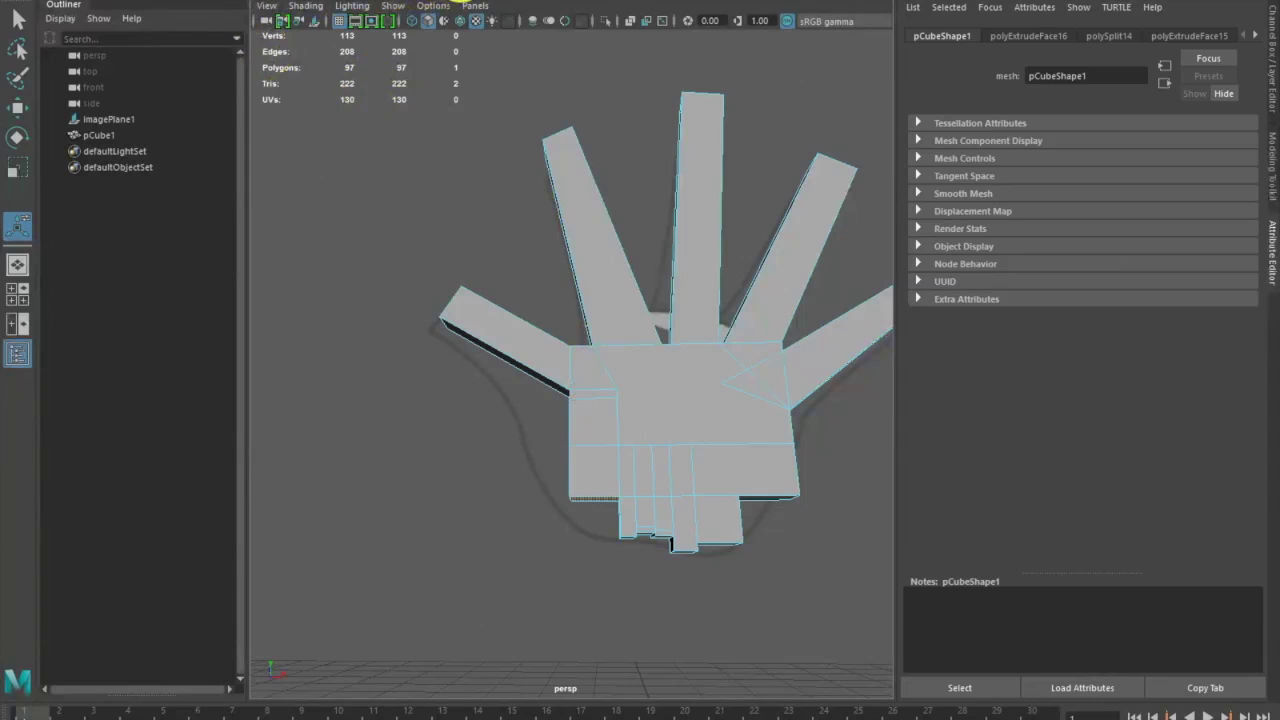
key(ctrl+e)
drag(594, 549, 595, 588)
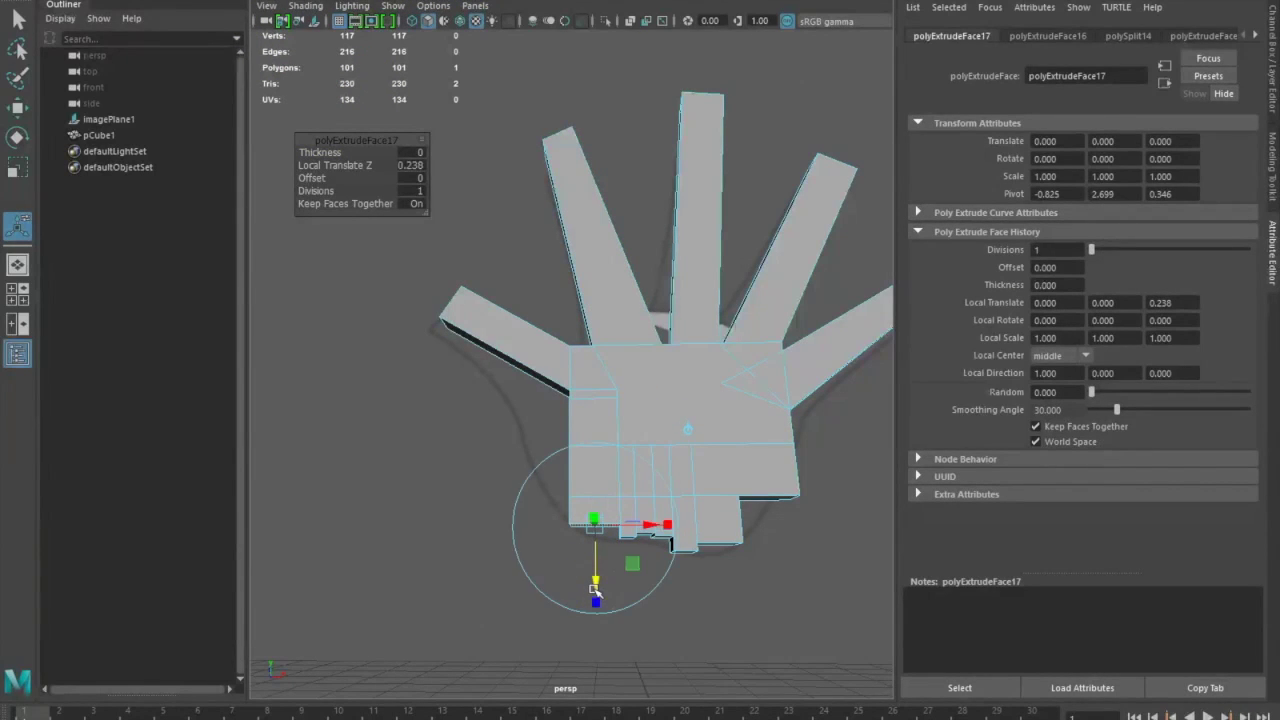
Step: Target-weld the lower outer edge of the wide stepped block opposite the thumb to the palm's outer bottom corner edge
click(434, 548)
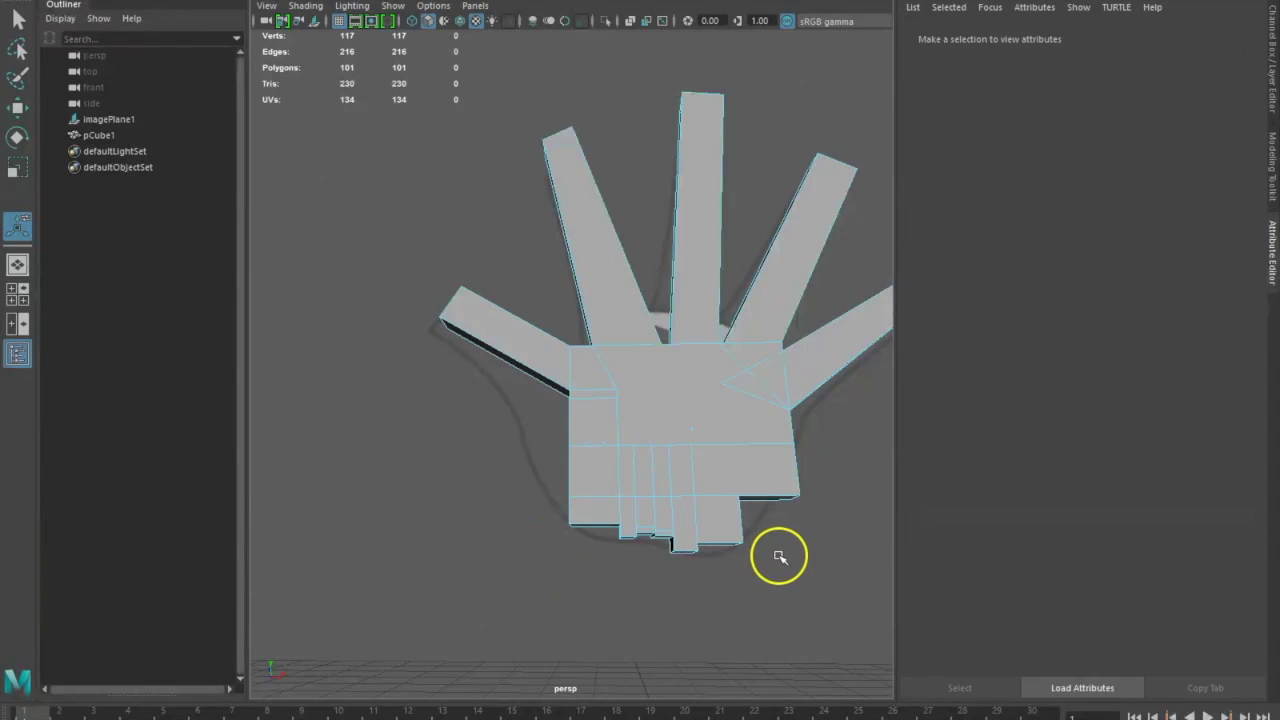
alt+drag(777, 557, 770, 557)
alt+drag(840, 628, 774, 565)
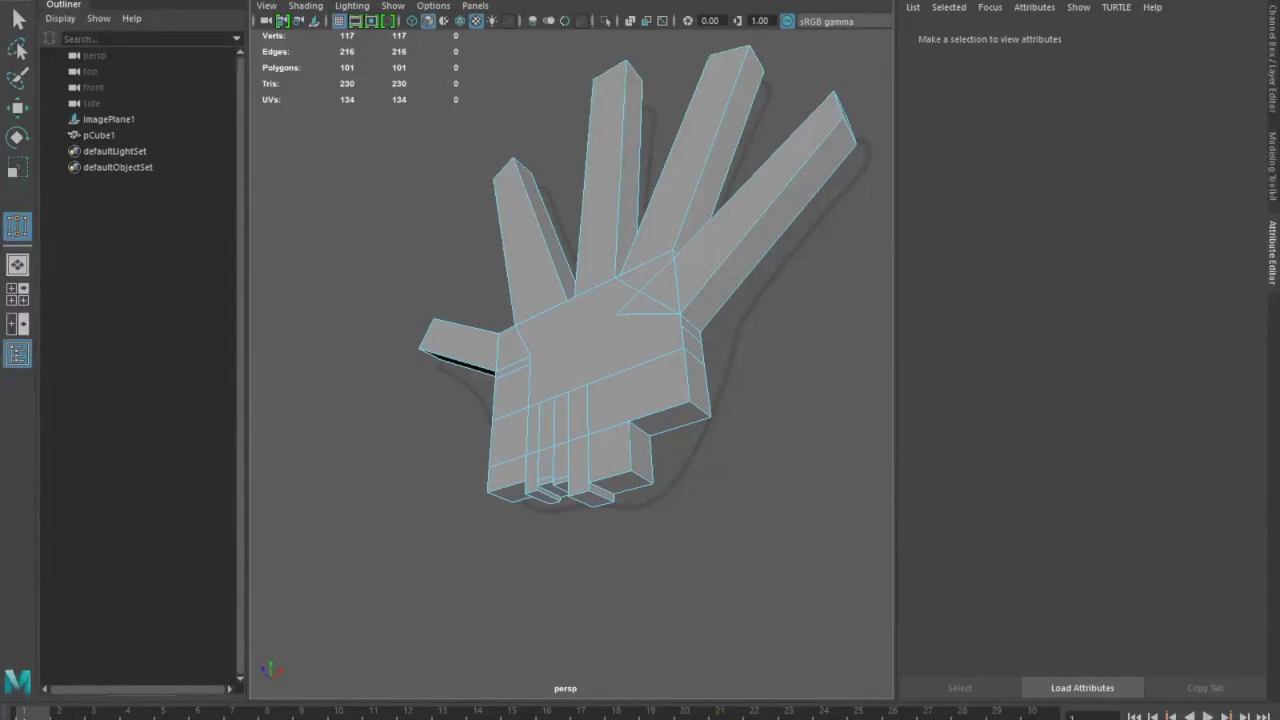
key(super+plus)
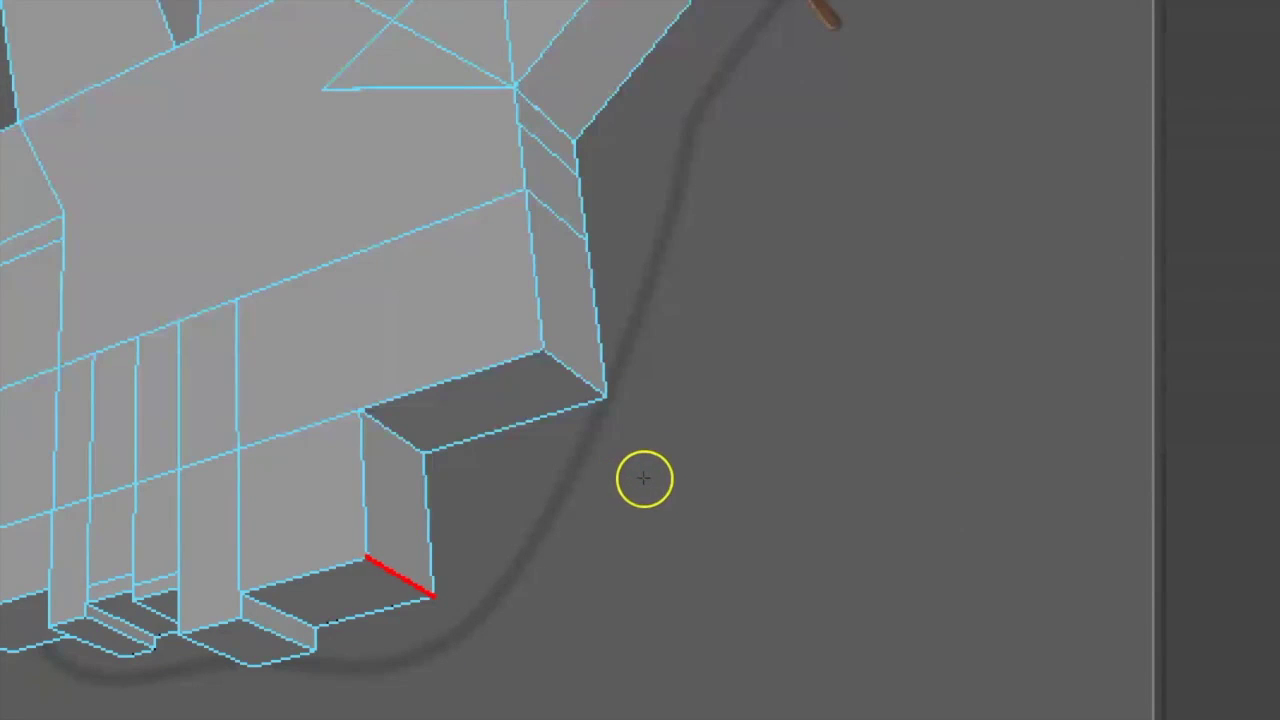
click(400, 577)
drag(643, 478, 702, 408)
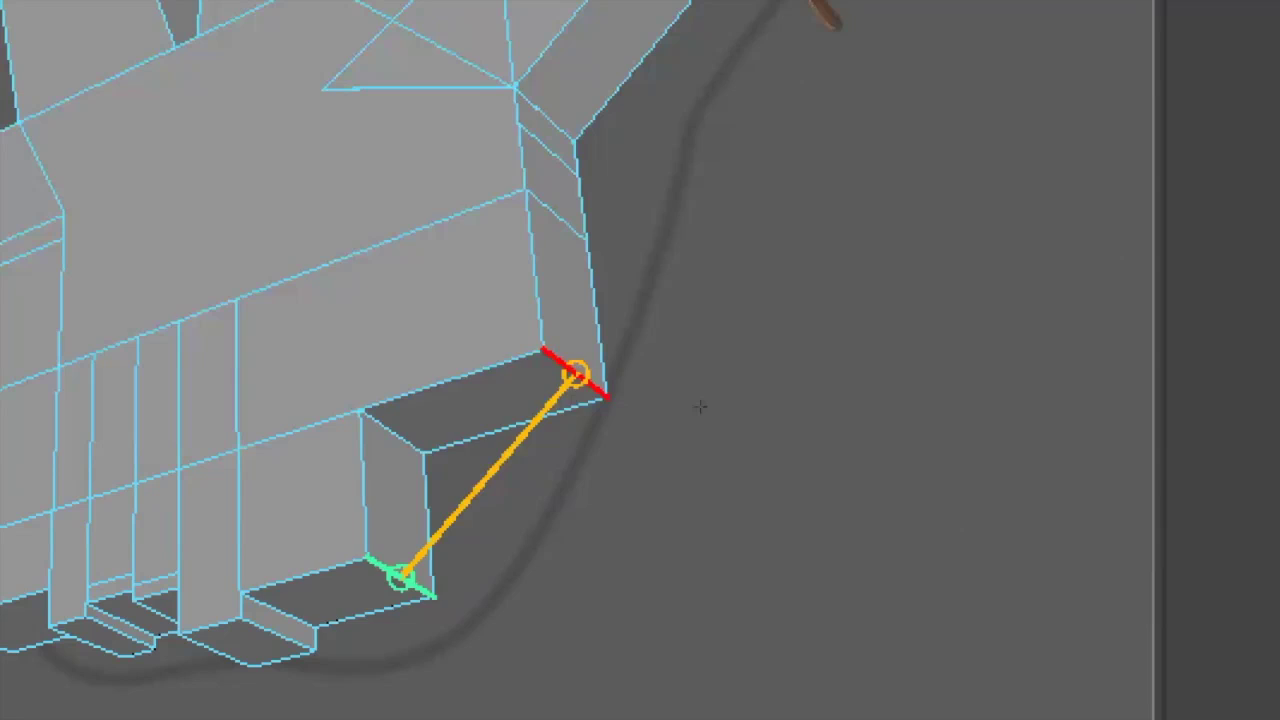
drag(700, 406, 704, 407)
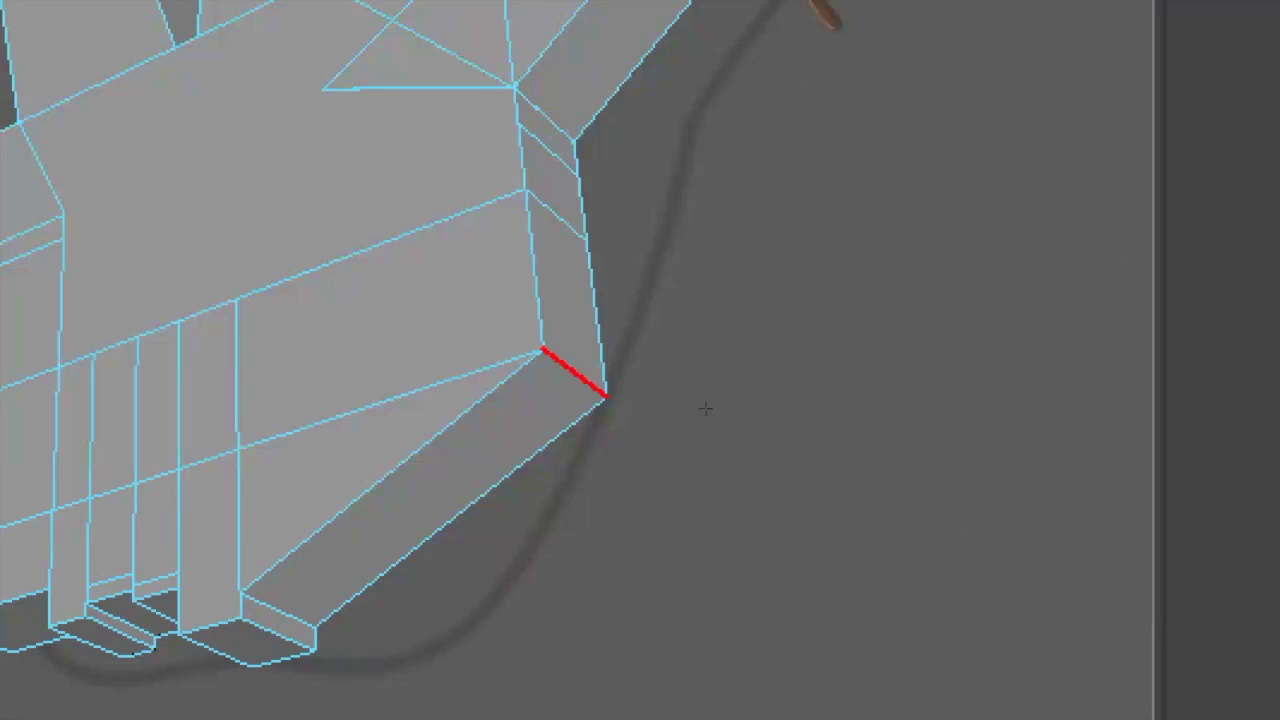
Step: Target-weld the thumb-side block's stepped edges into a slope running from the palm's outer corner to the neighbouring narrow strip
click(660, 466)
alt+drag(623, 517, 698, 498)
drag(598, 435, 651, 450)
alt+drag(742, 535, 640, 535)
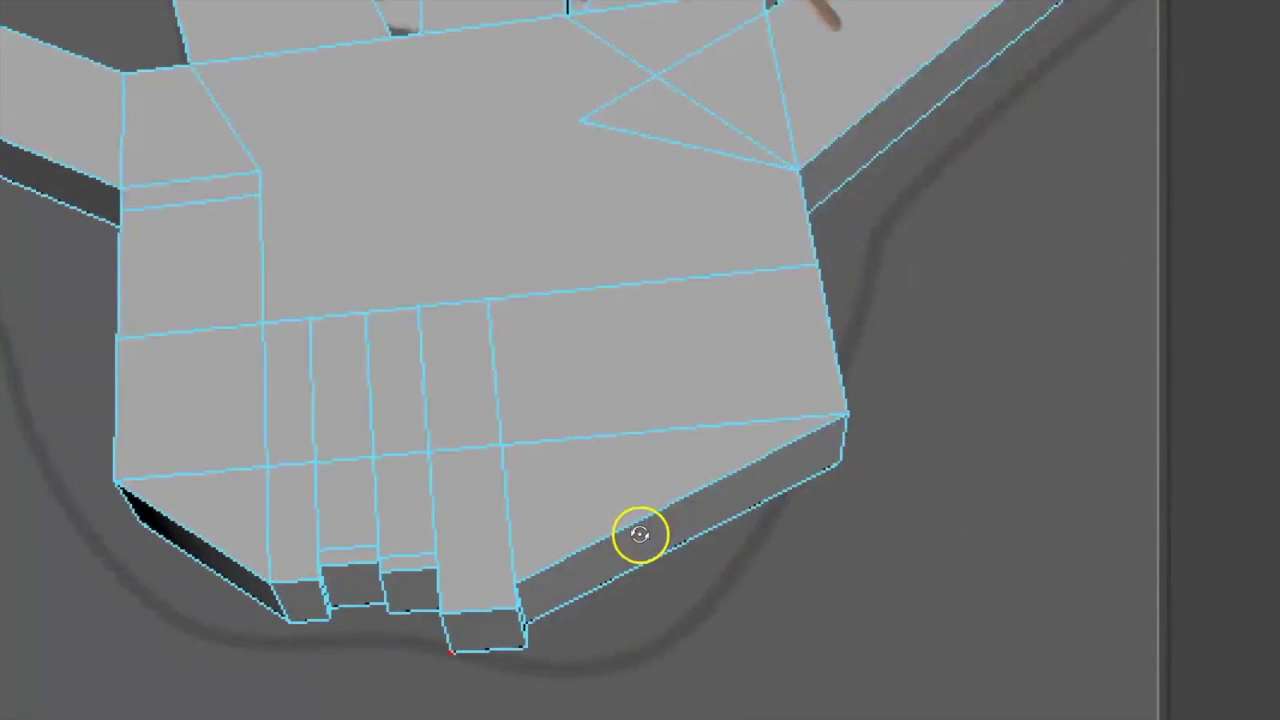
Step: Target-weld the thumb-side bottom edge of the lowest palm block to the neighbouring step's lower edge, forming a slope
scroll(641, 536, down, 5)
scroll(623, 525, up, 8)
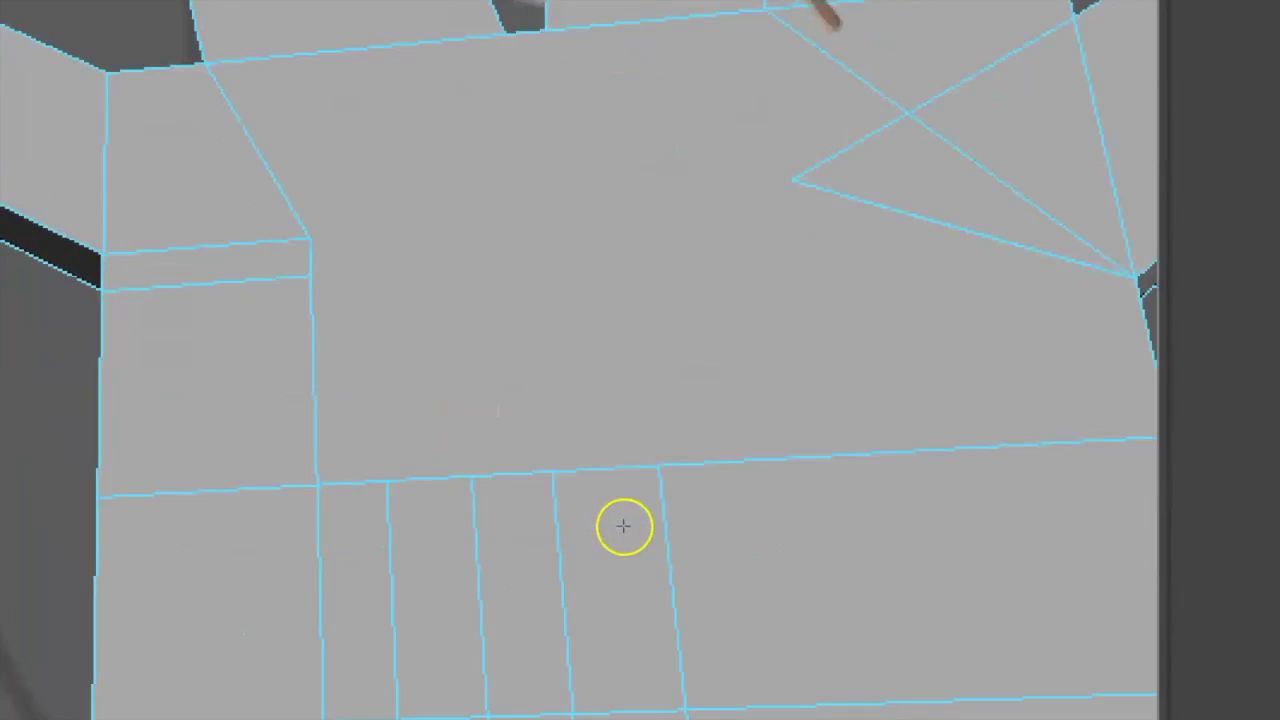
scroll(701, 553, down, 1)
alt+drag(700, 543, 646, 466)
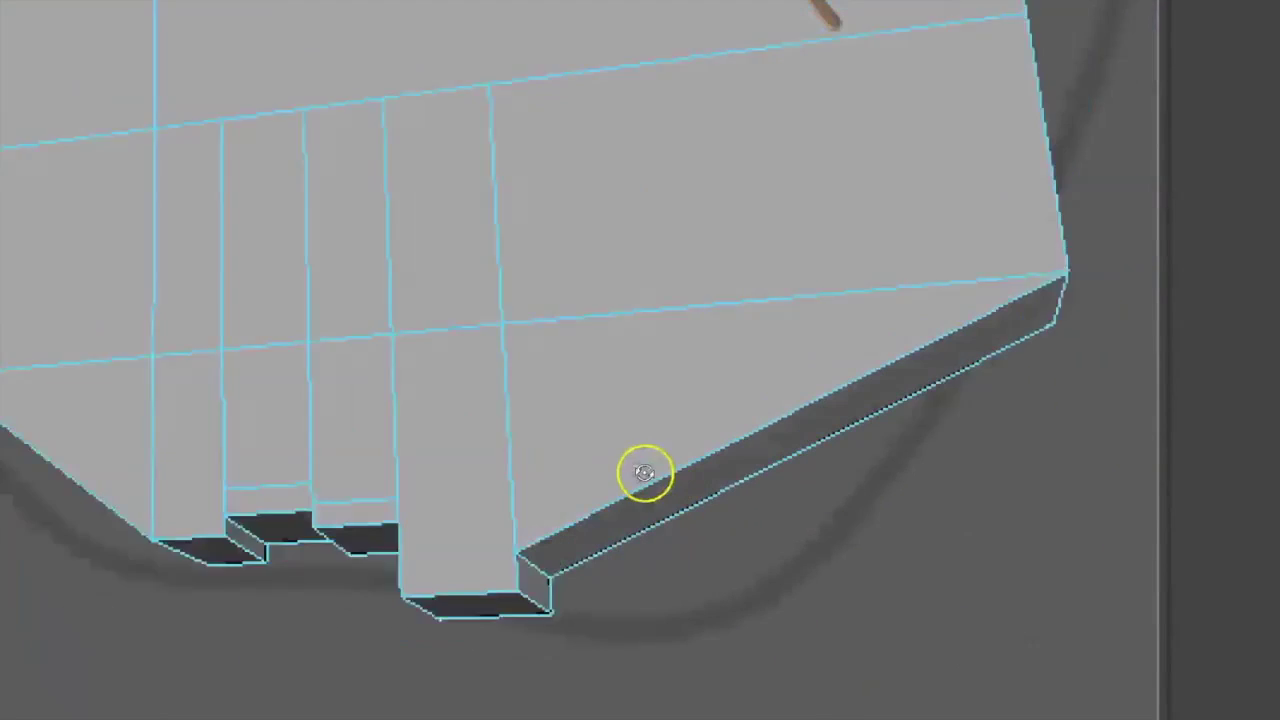
scroll(567, 503, up, 2)
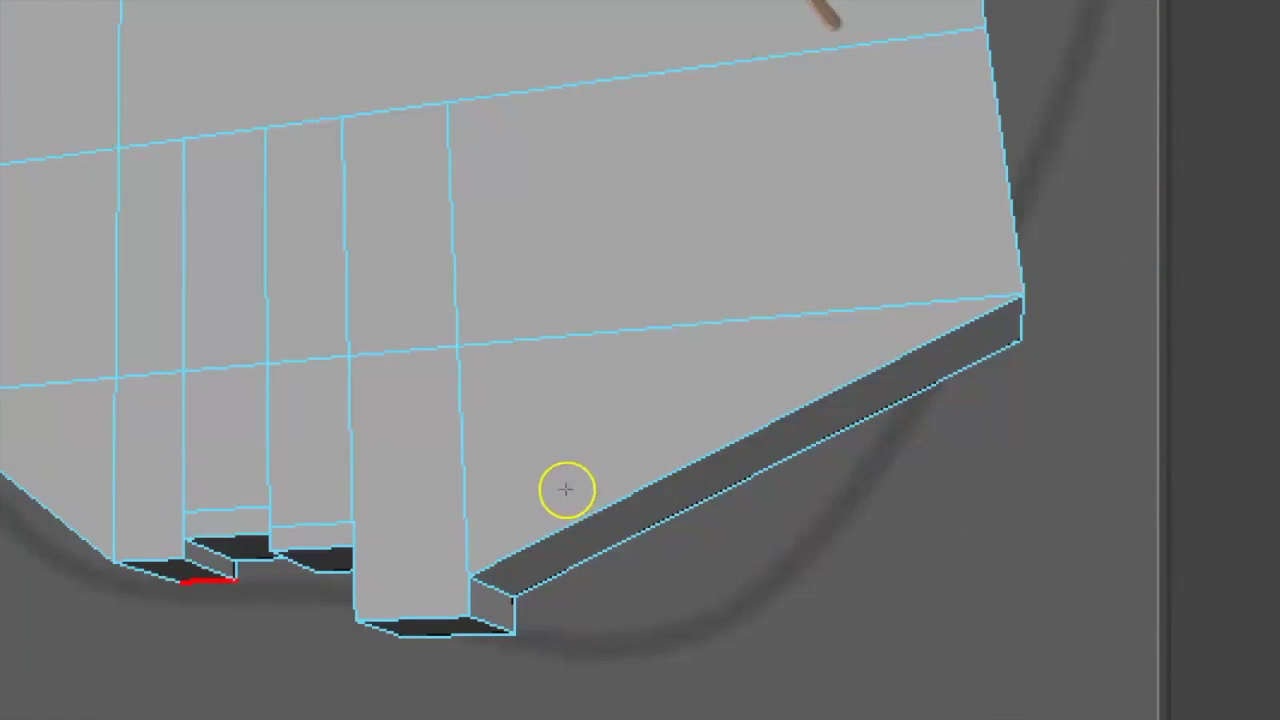
alt+drag(574, 489, 694, 463)
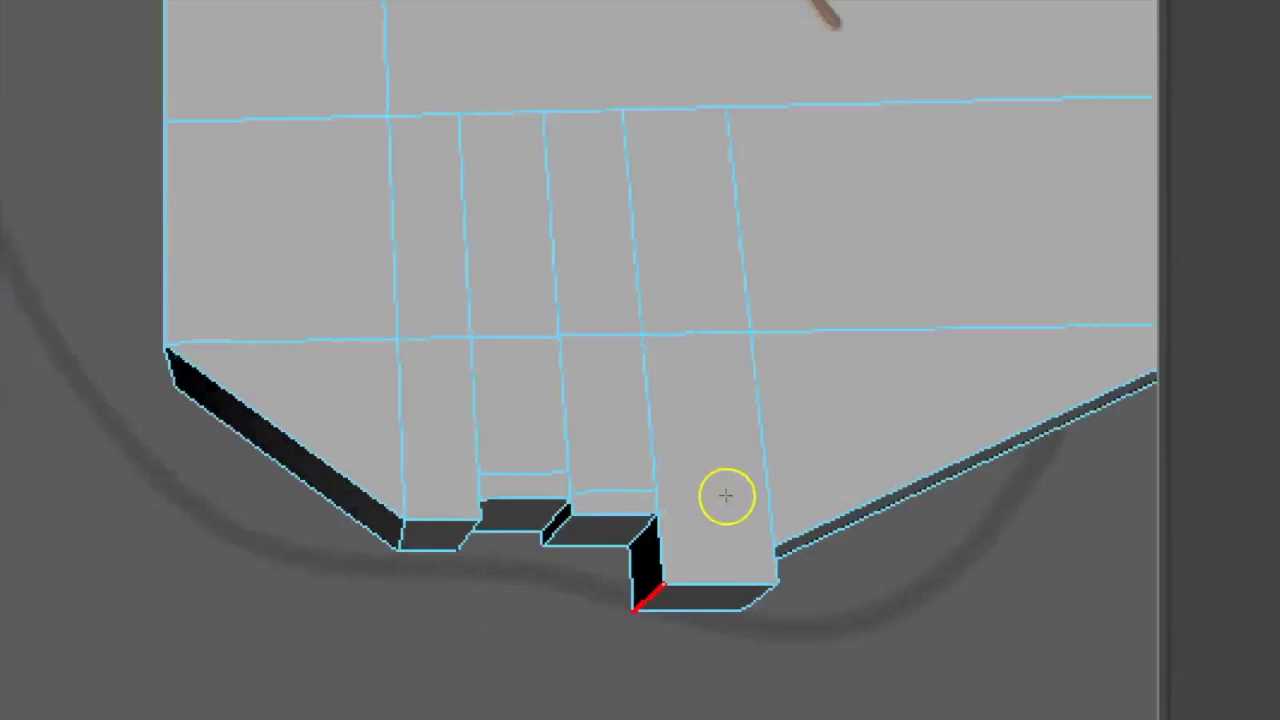
click(724, 494)
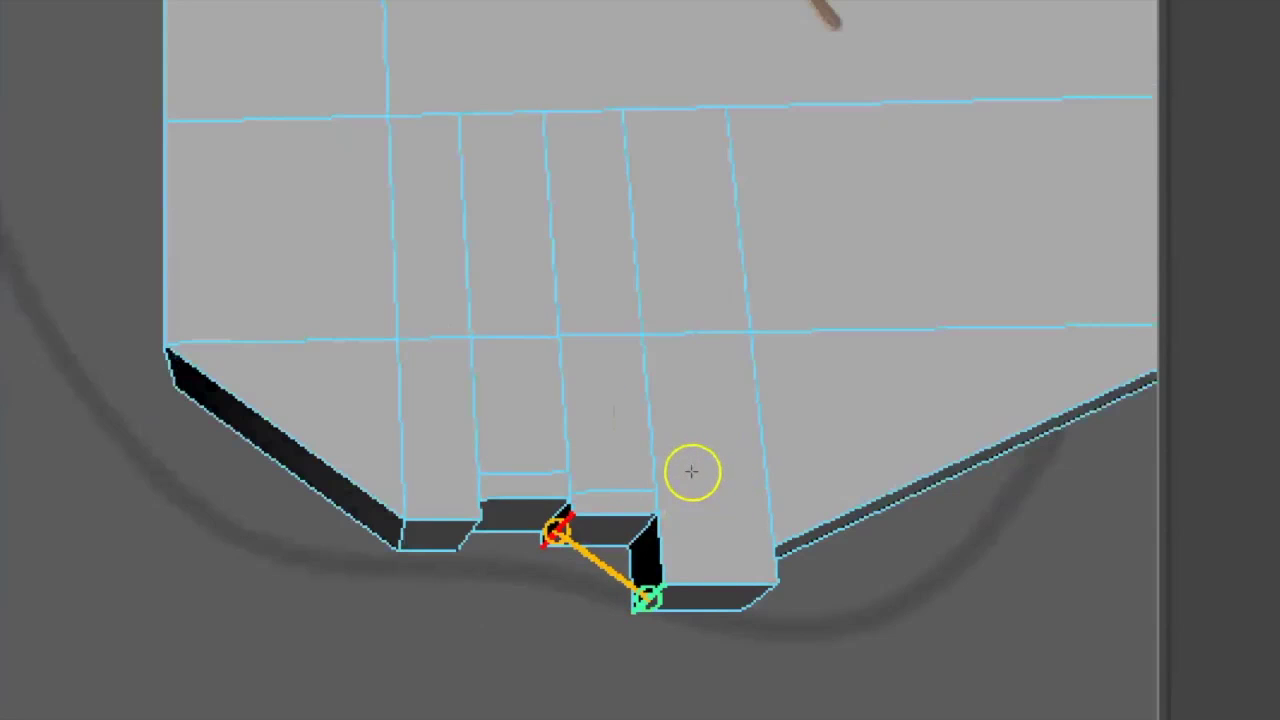
drag(692, 471, 692, 472)
alt+drag(840, 498, 817, 505)
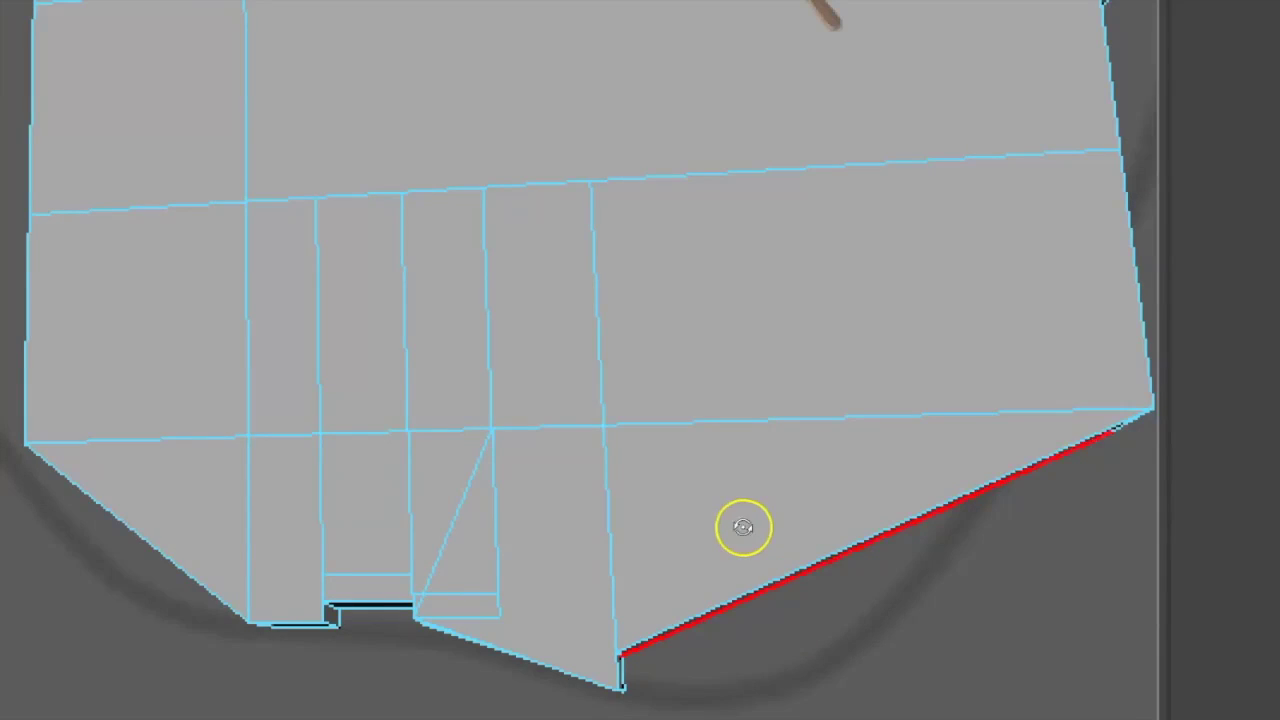
alt+drag(740, 526, 731, 526)
right_drag(675, 468, 672, 345)
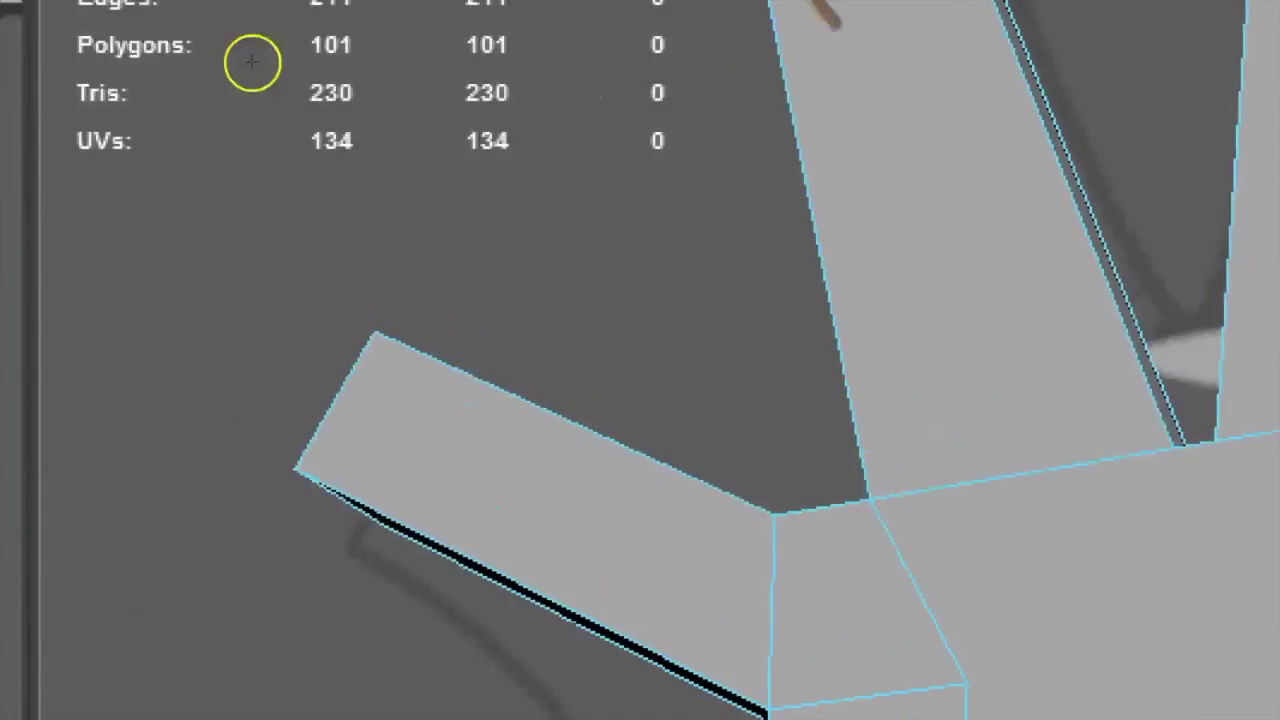
key(q)
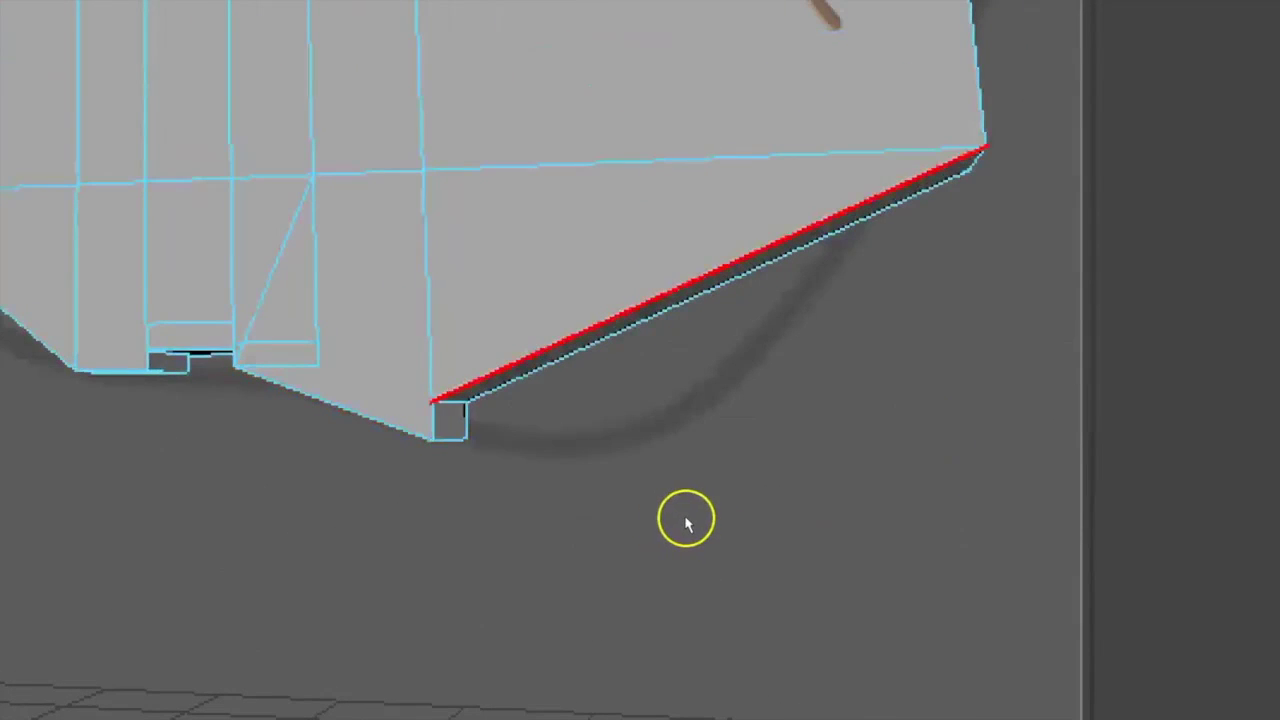
Step: Move the inner end edge of the long sloped underside face down, level with the bottom of the lowest block
click(686, 521)
mouse_move(686, 521)
alt+mouse_down()
mouse_move(697, 534)
mouse_move(662, 525)
alt+mouse_up()
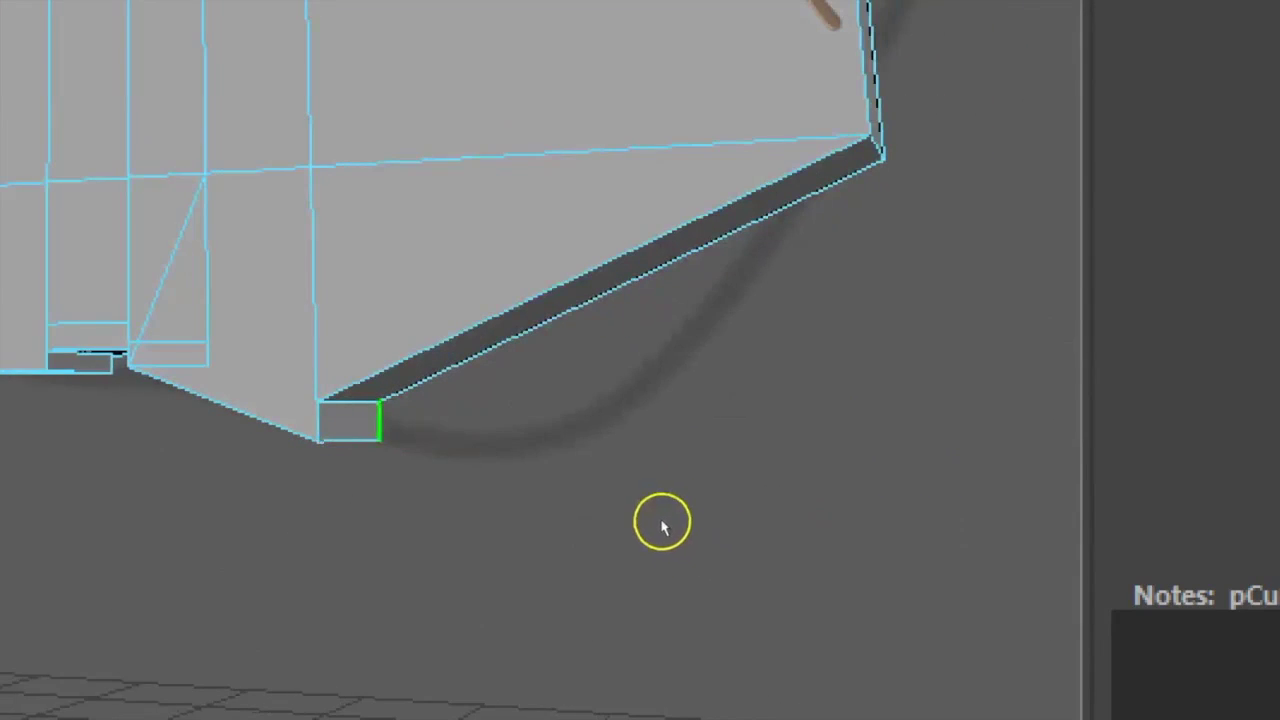
shift+click(653, 521)
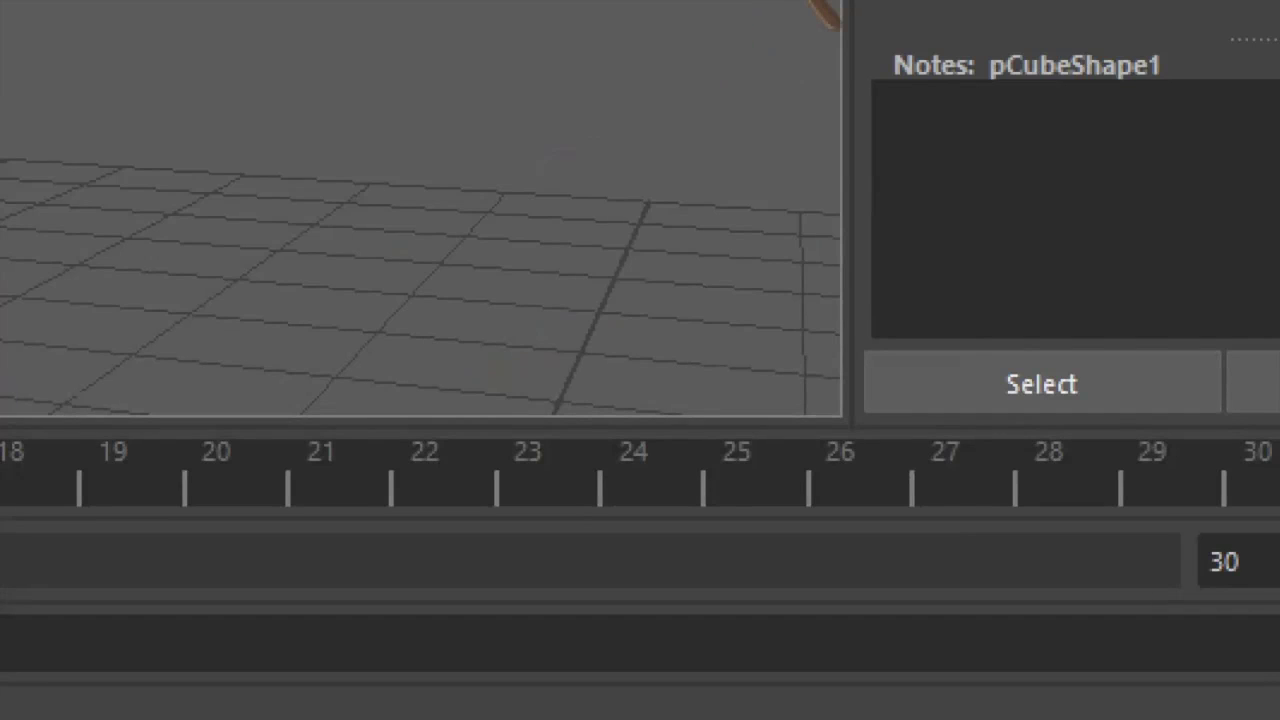
click(329, 686)
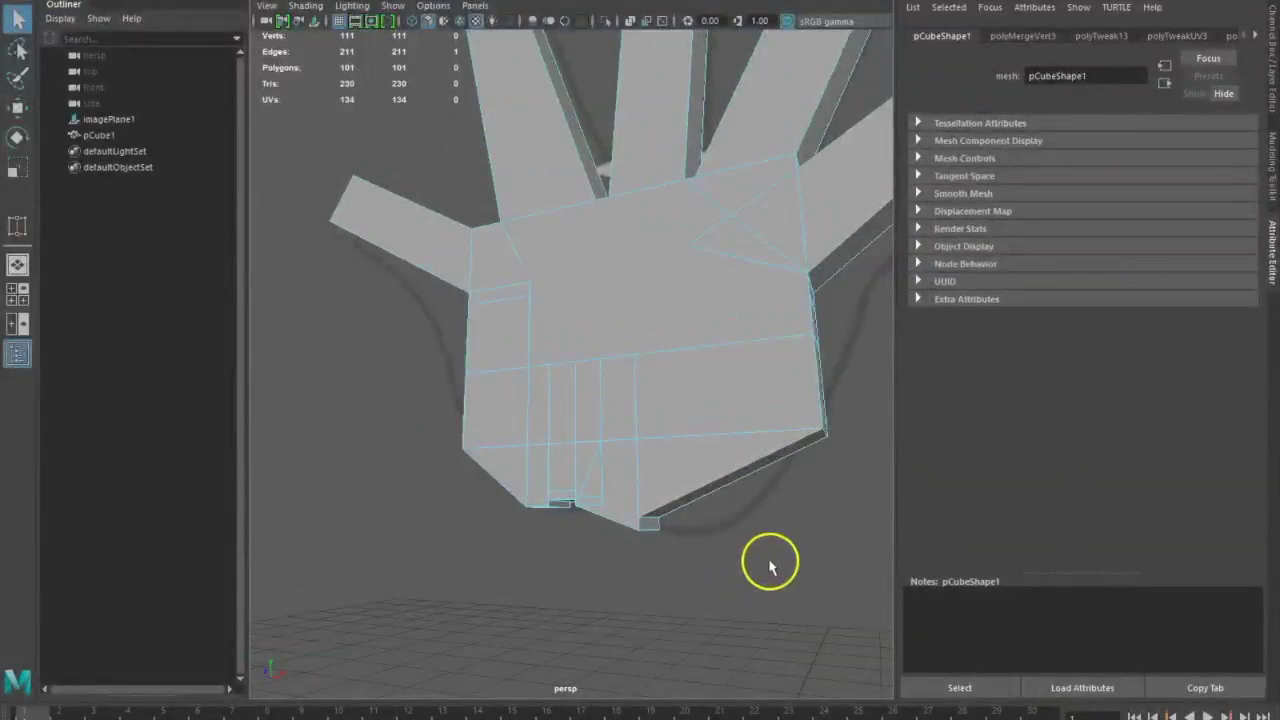
scroll(741, 531, up, 3)
scroll(739, 550, up, 3)
alt+drag(731, 551, 666, 460)
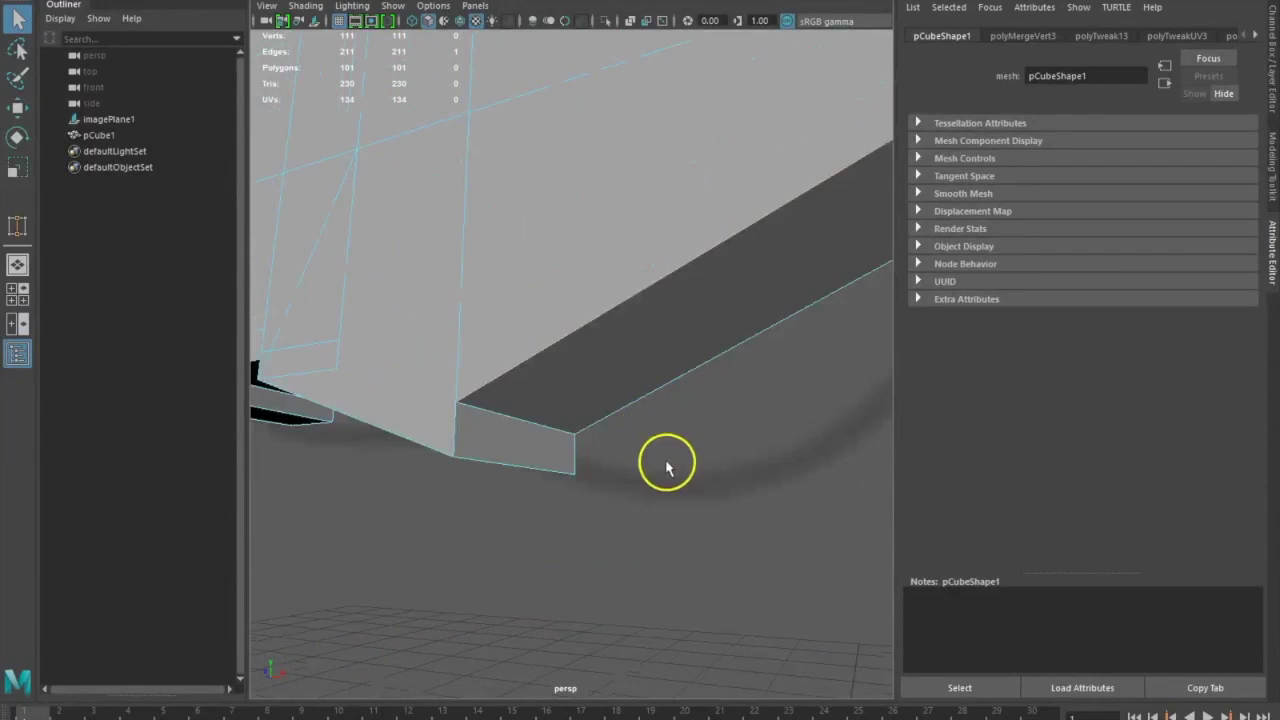
scroll(657, 476, up, 2)
click(500, 506)
click(414, 490)
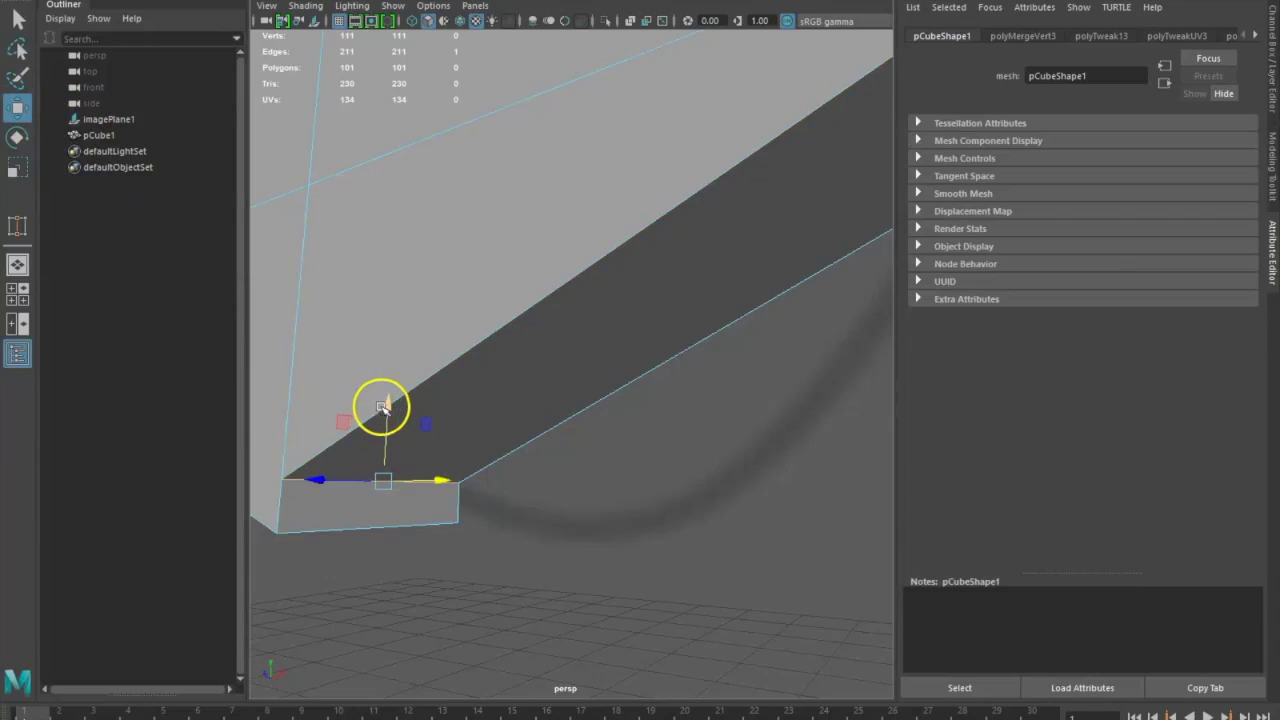
drag(386, 401, 374, 450)
Step: Raise the protruding step edge on the notch's thumb side to line up with the notch's underside
alt+drag(366, 512, 440, 552)
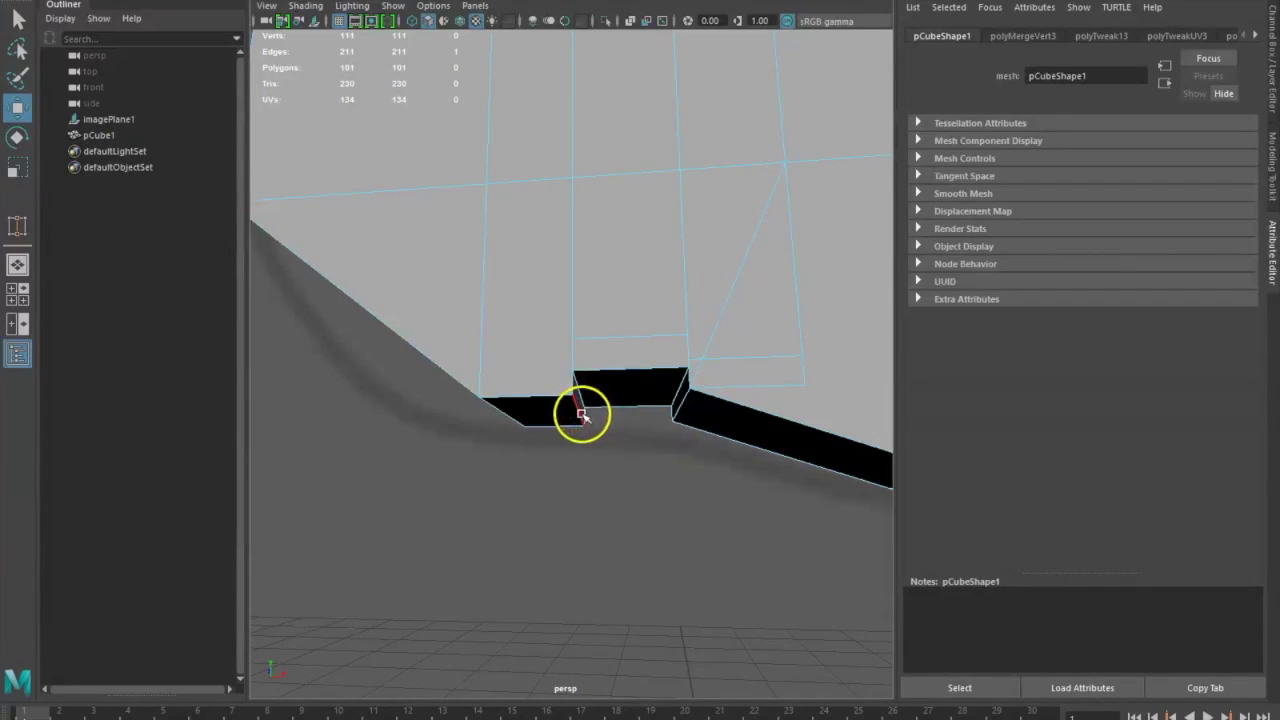
click(580, 412)
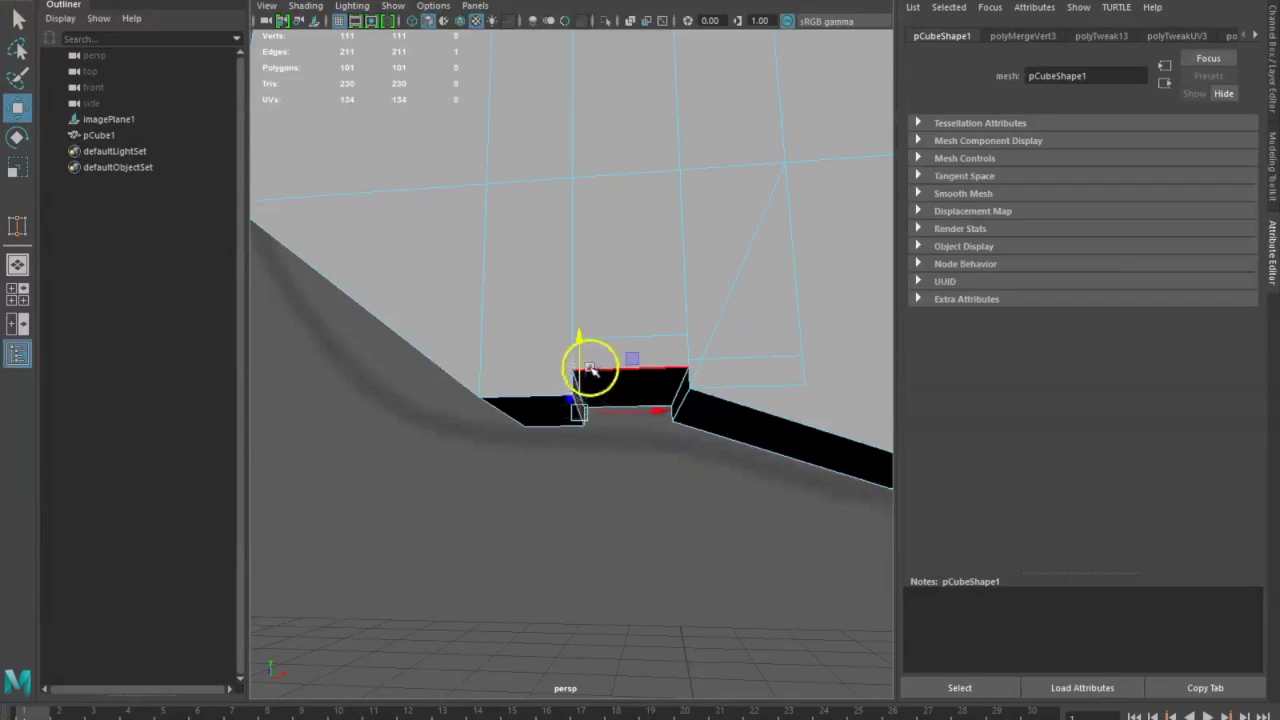
drag(582, 332, 583, 321)
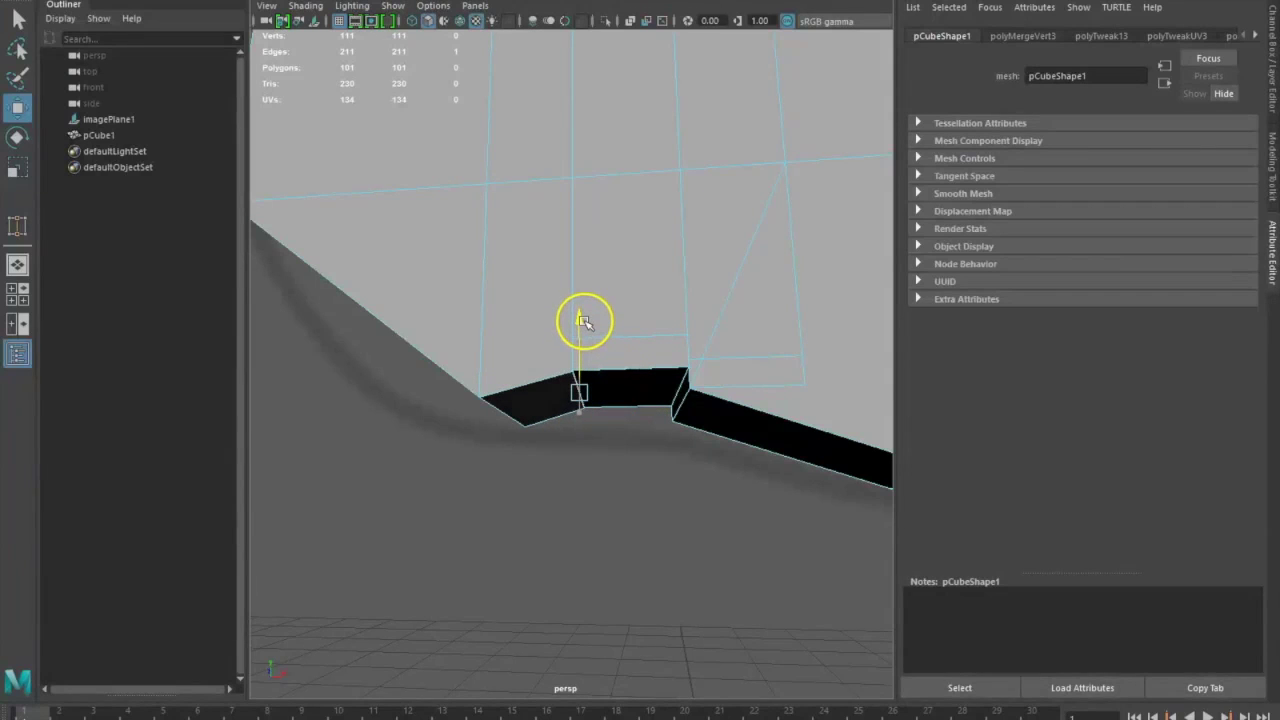
click(677, 509)
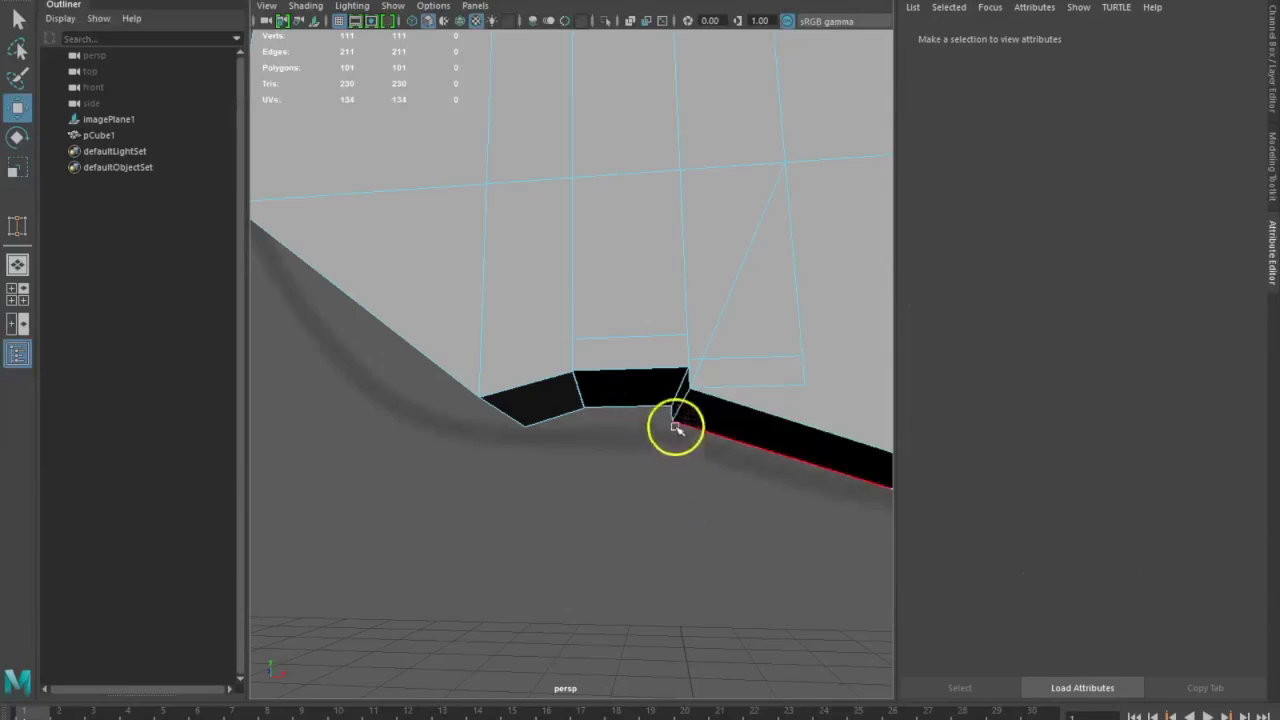
Step: Raise the protruding edge on the notch's other side, where the slope to the lowest point begins, to the notch's level
scroll(691, 463, up, 3)
alt+drag(714, 543, 706, 540)
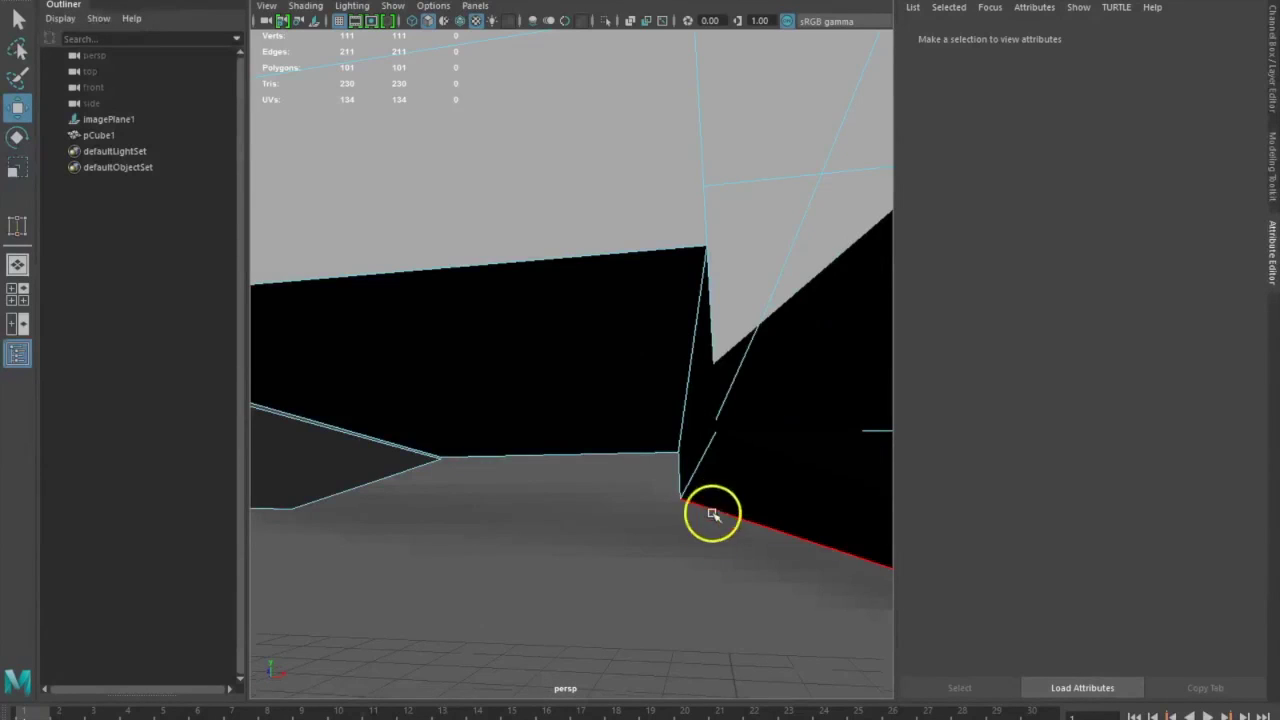
scroll(679, 549, down, 5)
alt+drag(661, 540, 697, 543)
click(744, 393)
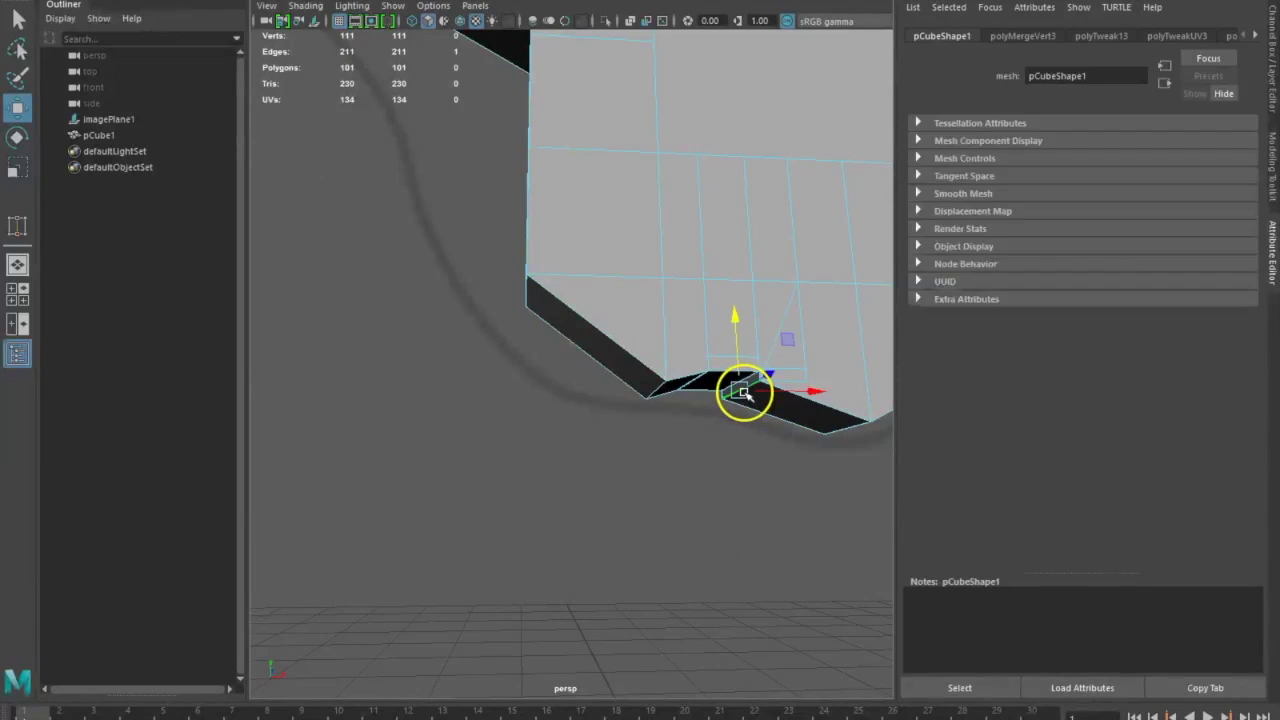
alt+drag(765, 453, 737, 466)
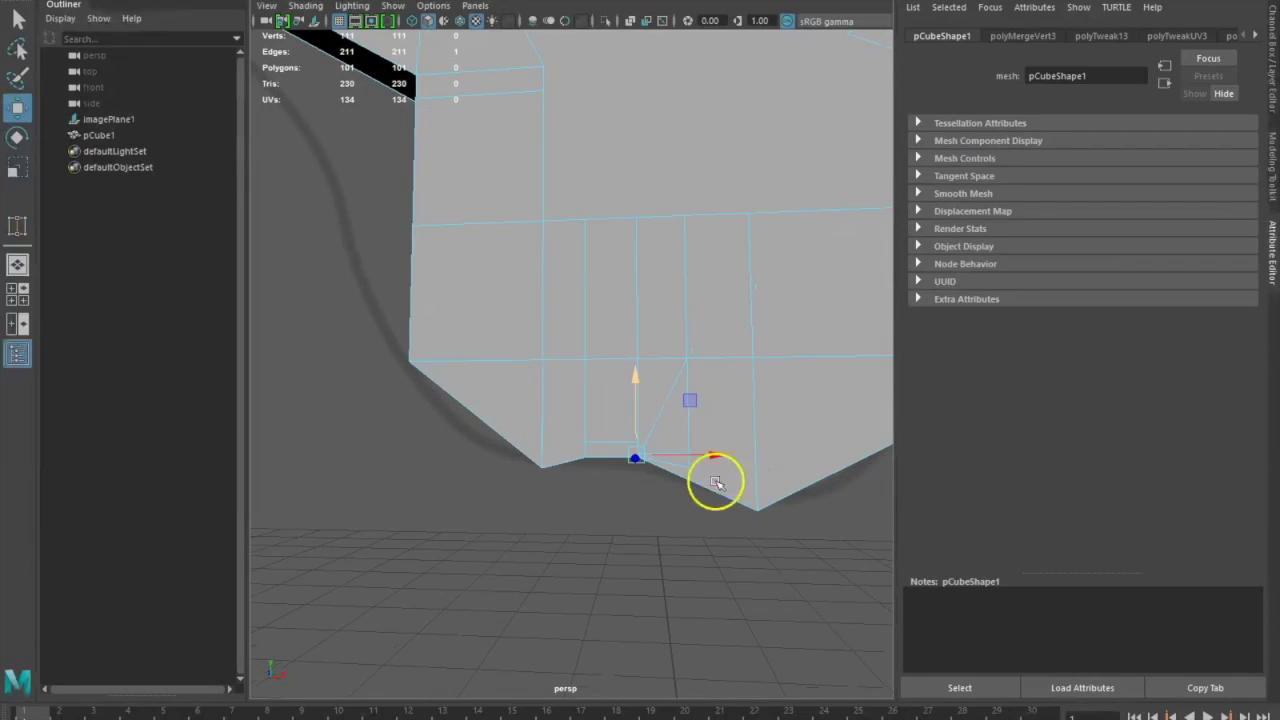
Step: Fine-tune the height of the notch's thumb-side corner edge so it aligns with the neighbouring underside faces
scroll(678, 515, up, 3)
scroll(663, 597, up, 5)
alt+middle_drag(648, 617, 628, 543)
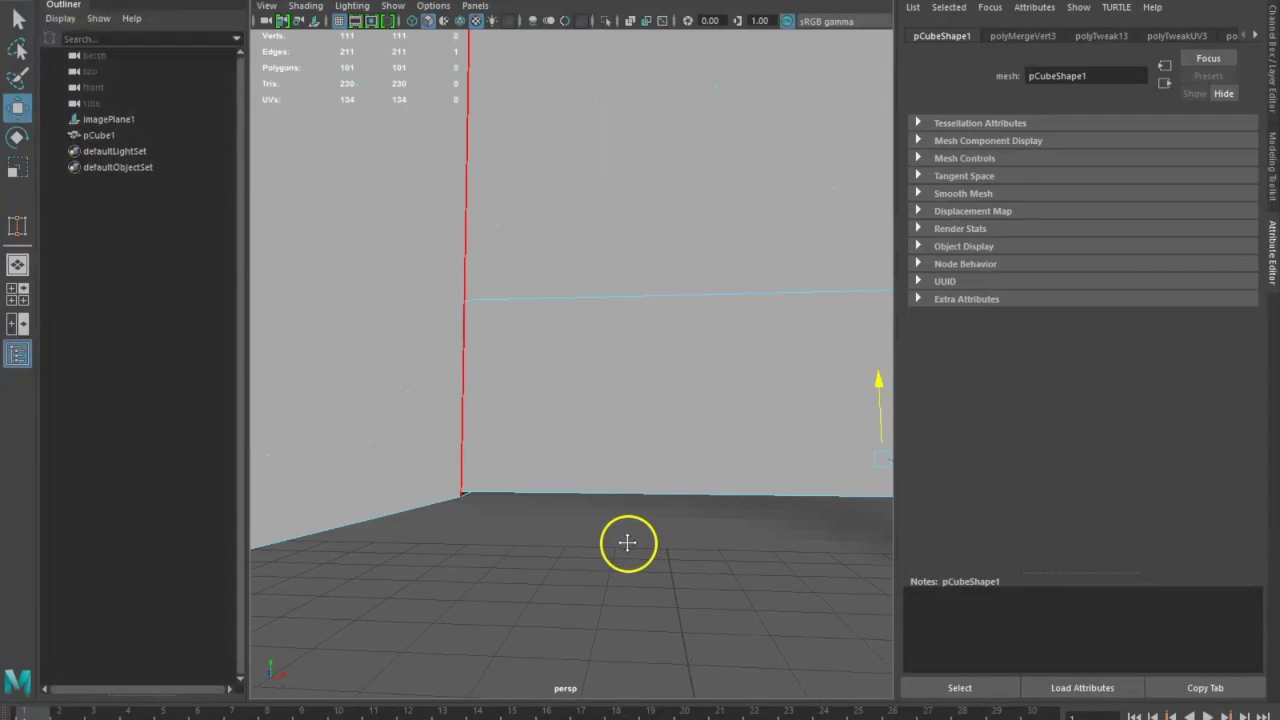
key(f)
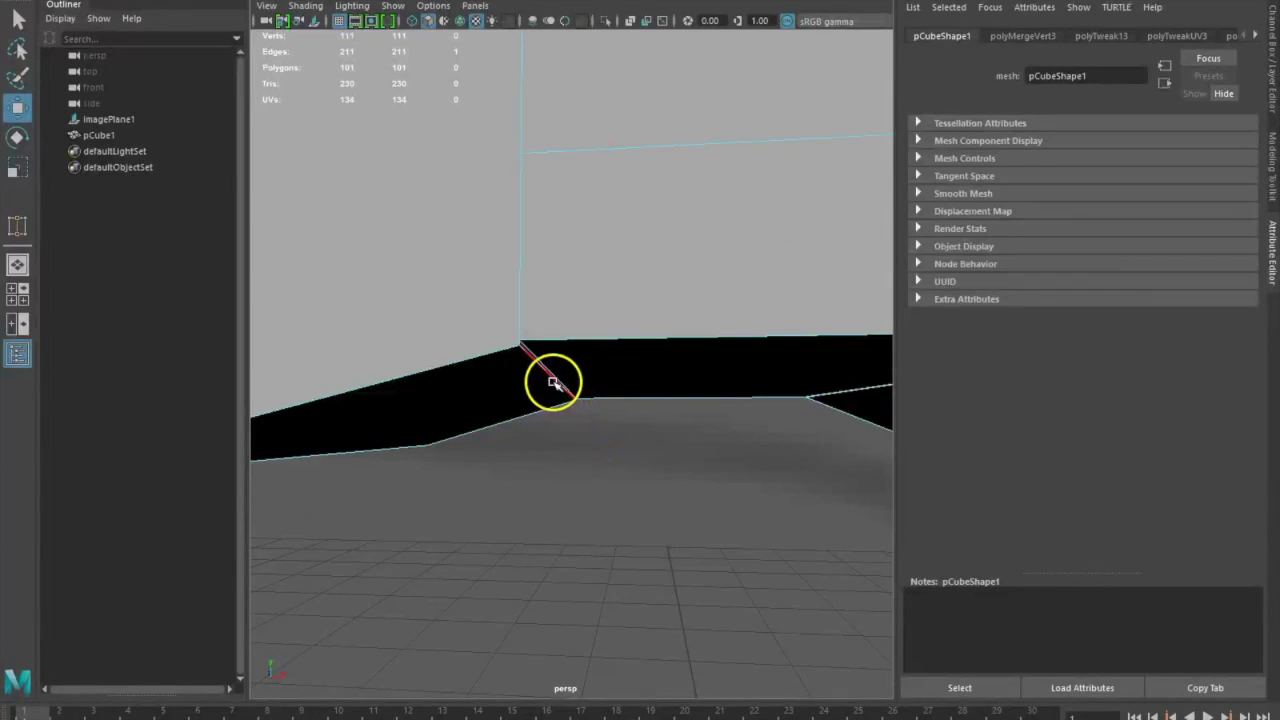
drag(566, 314, 563, 318)
alt+drag(766, 451, 705, 529)
scroll(688, 520, down, 3)
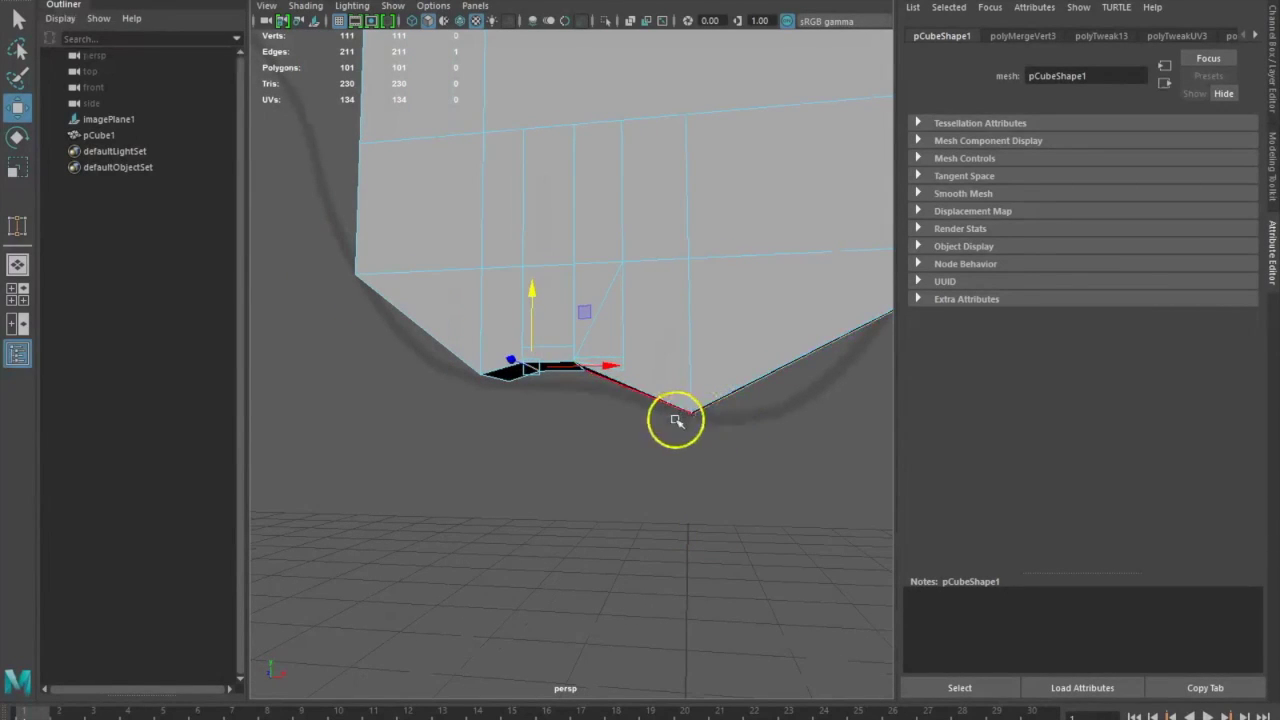
Step: Examine the palm's sloped underside and the whole hand against the reference outline from several angles
alt+drag(777, 463, 741, 465)
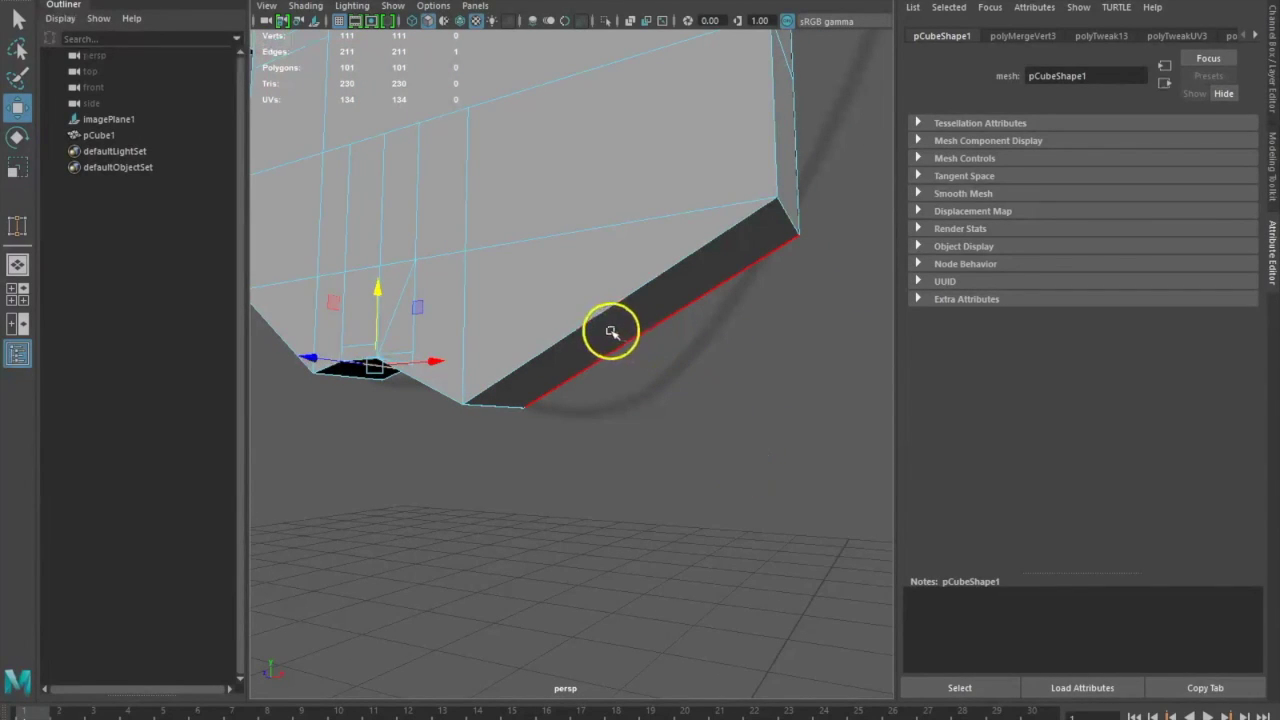
alt+drag(689, 409, 781, 441)
scroll(708, 437, down, 5)
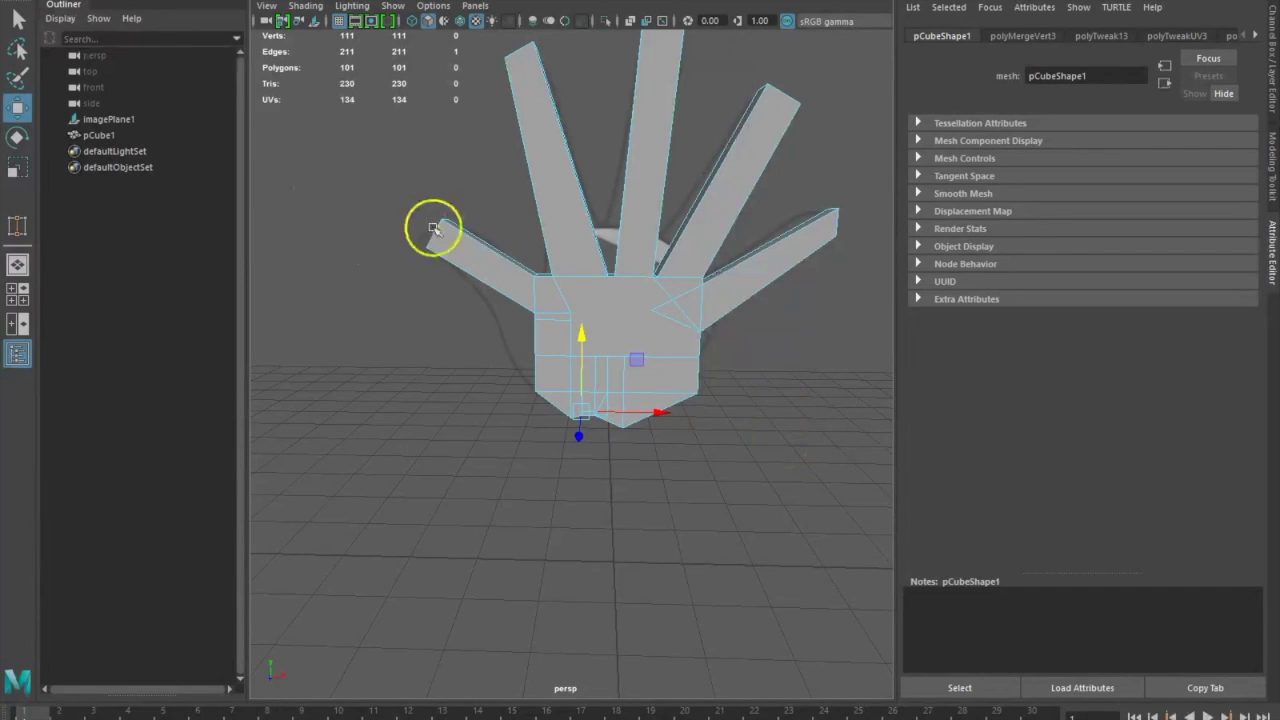
alt+drag(545, 385, 609, 503)
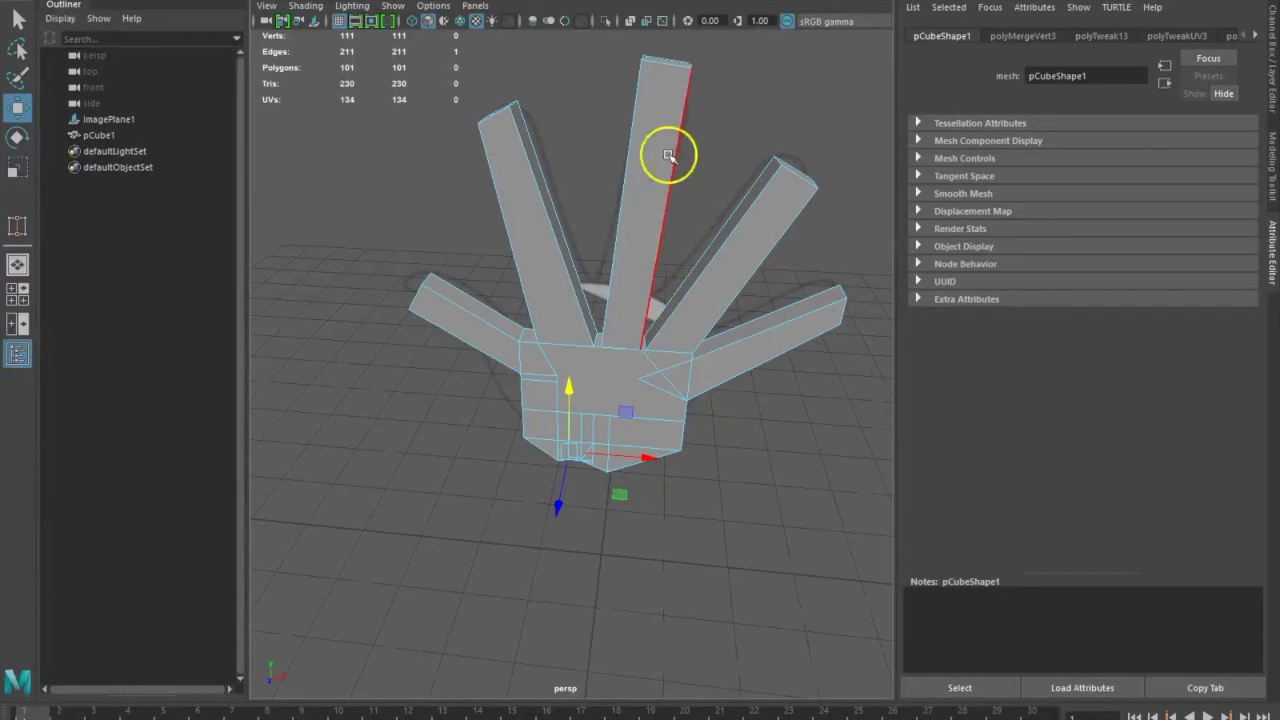
alt+drag(726, 460, 726, 438)
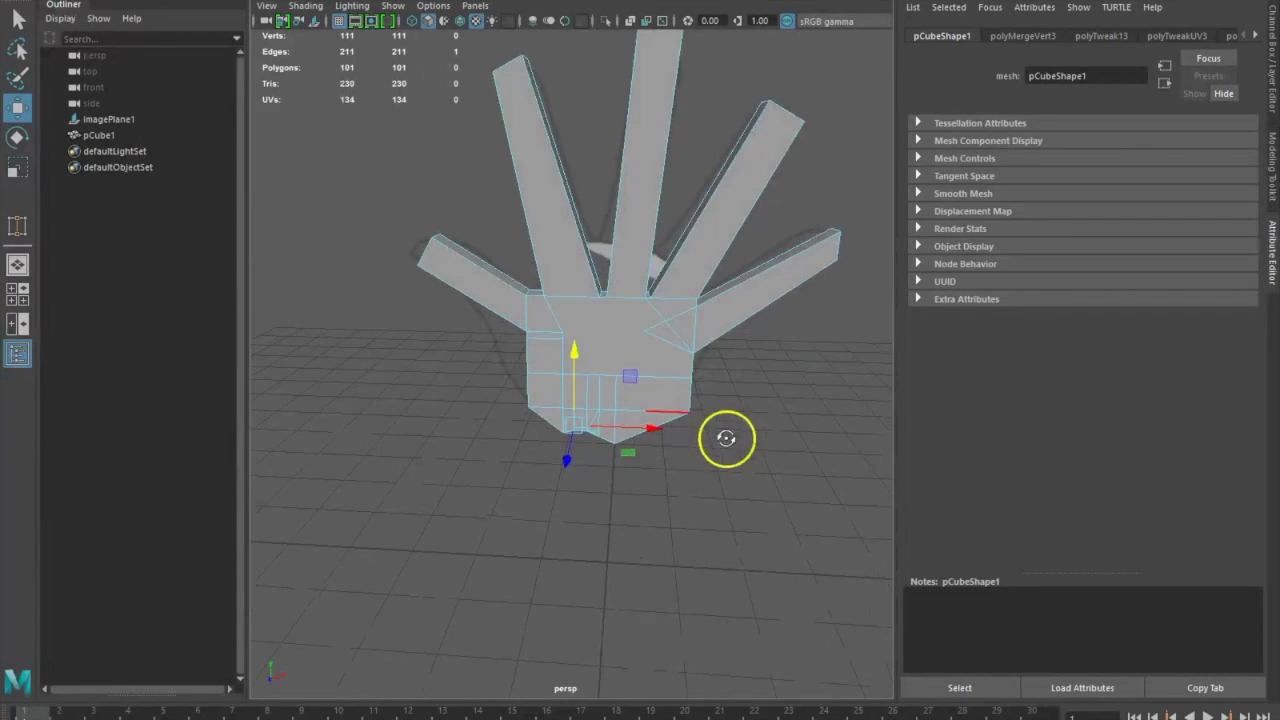
alt+drag(617, 437, 620, 429)
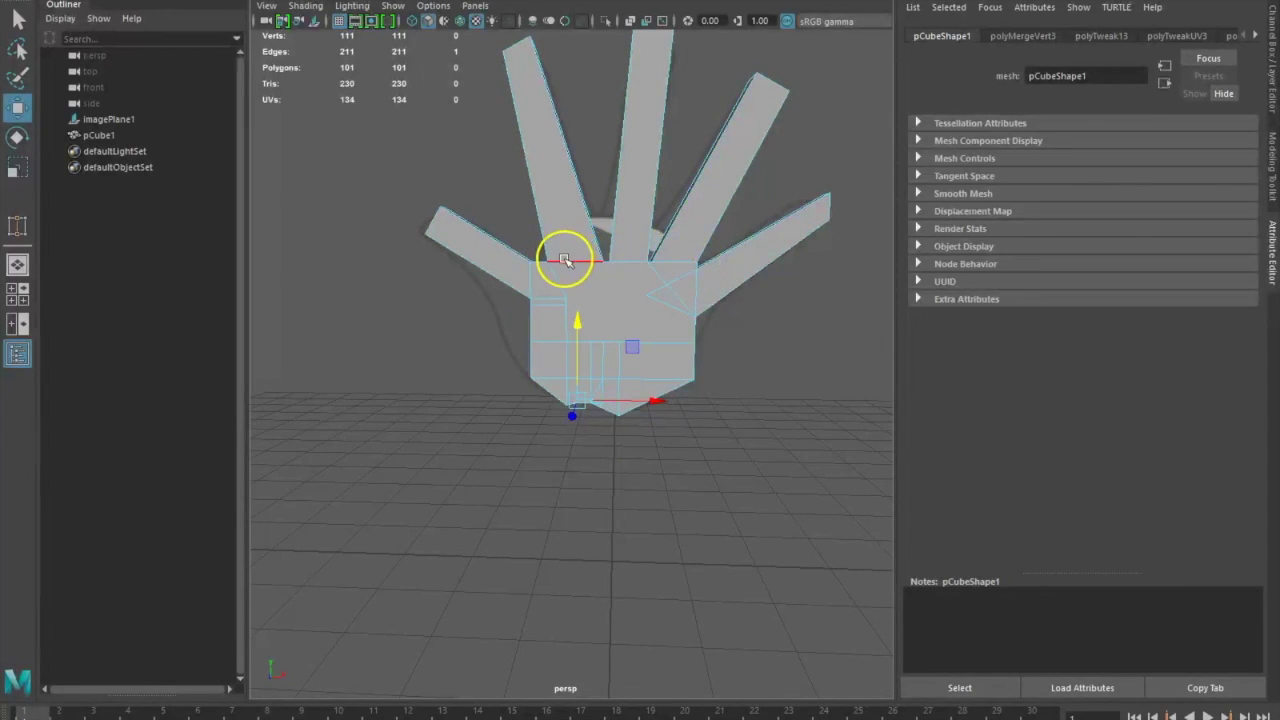
scroll(561, 291, down, 3)
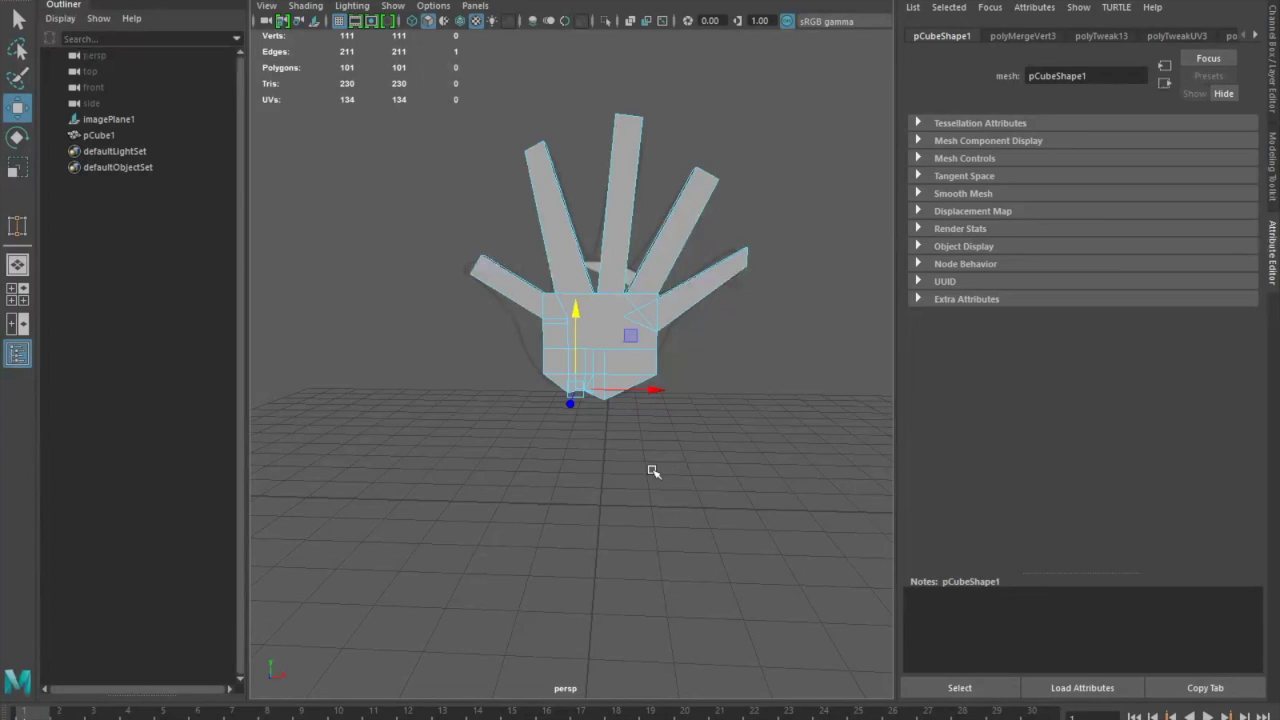
click(248, 707)
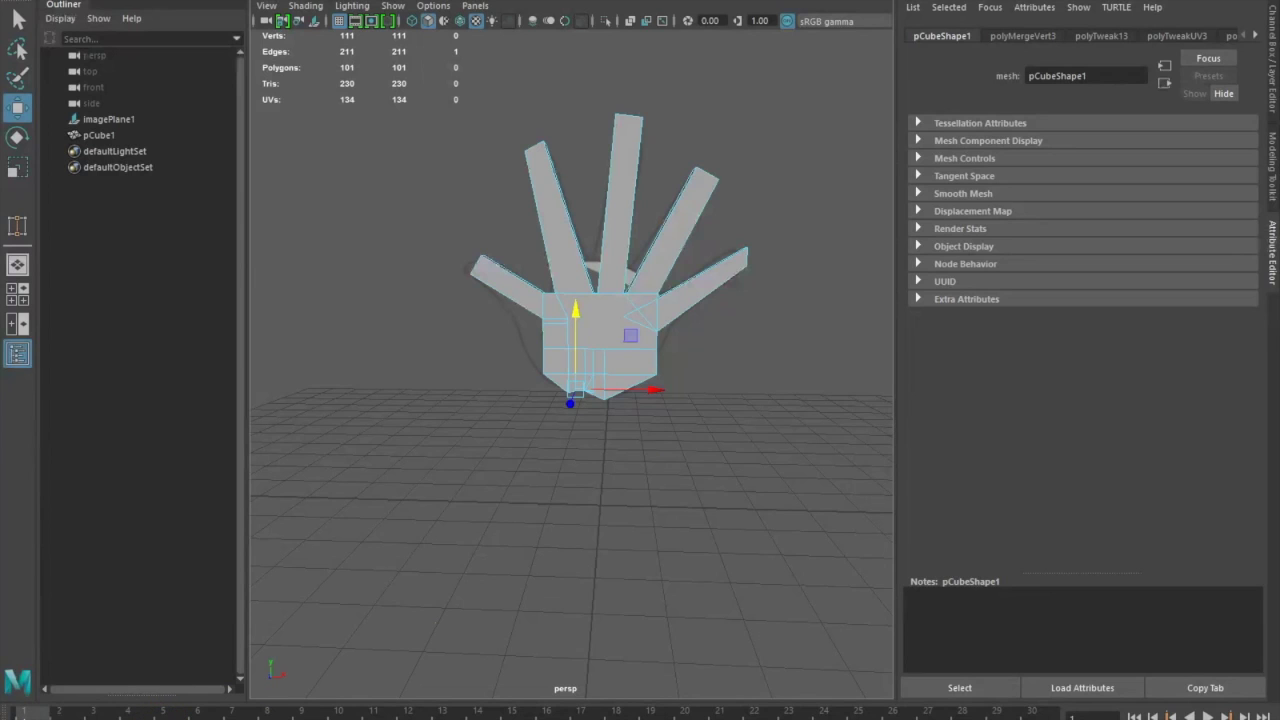